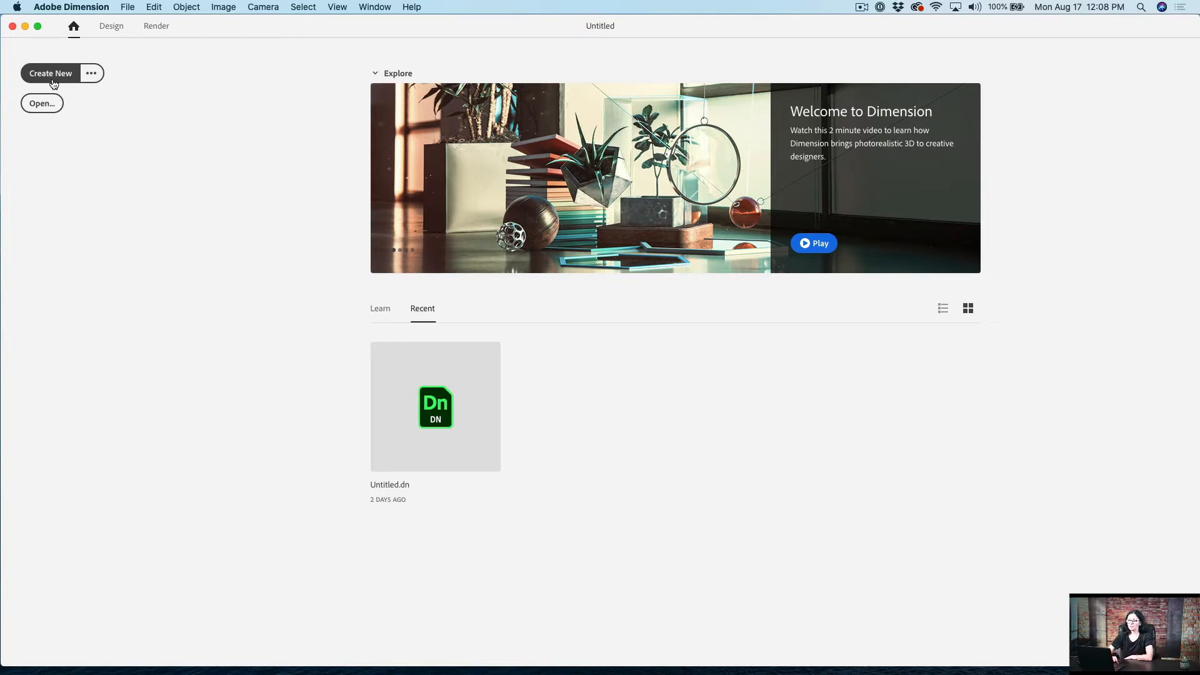
# Step: Create a new document named My Class with a 1,024 × 768 px canvas, 72 pixels/inch resolution and centimeters as scene units
pyautogui.click(95, 77)
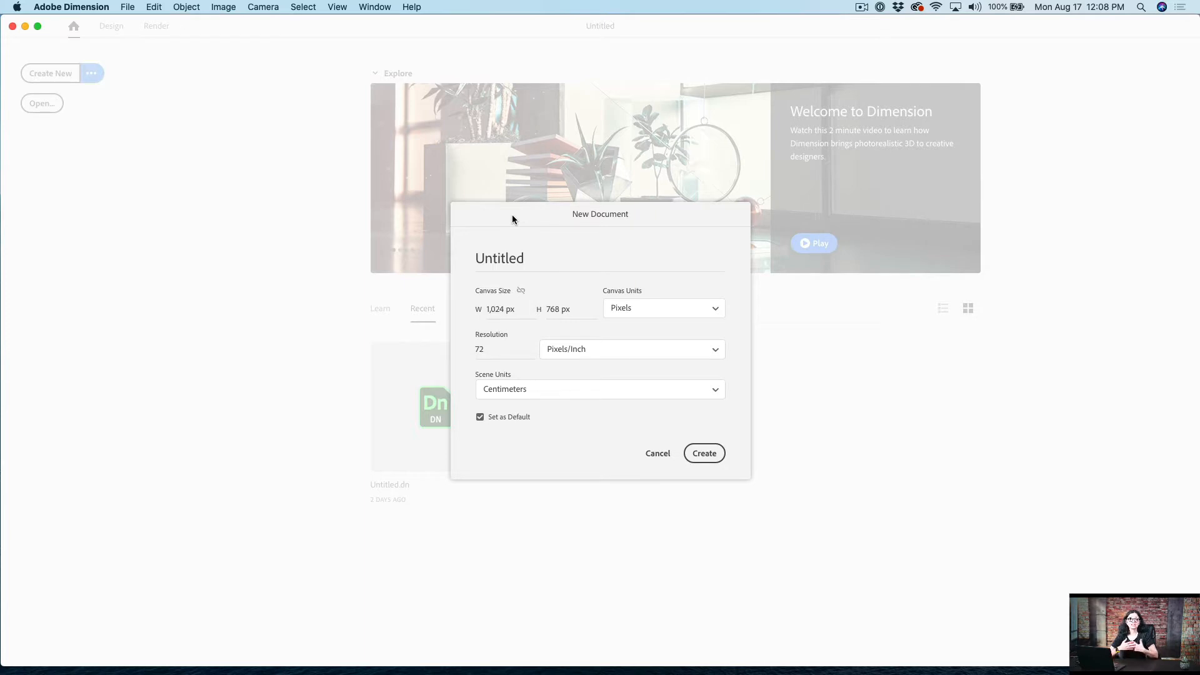
pyautogui.doubleClick(497, 258)
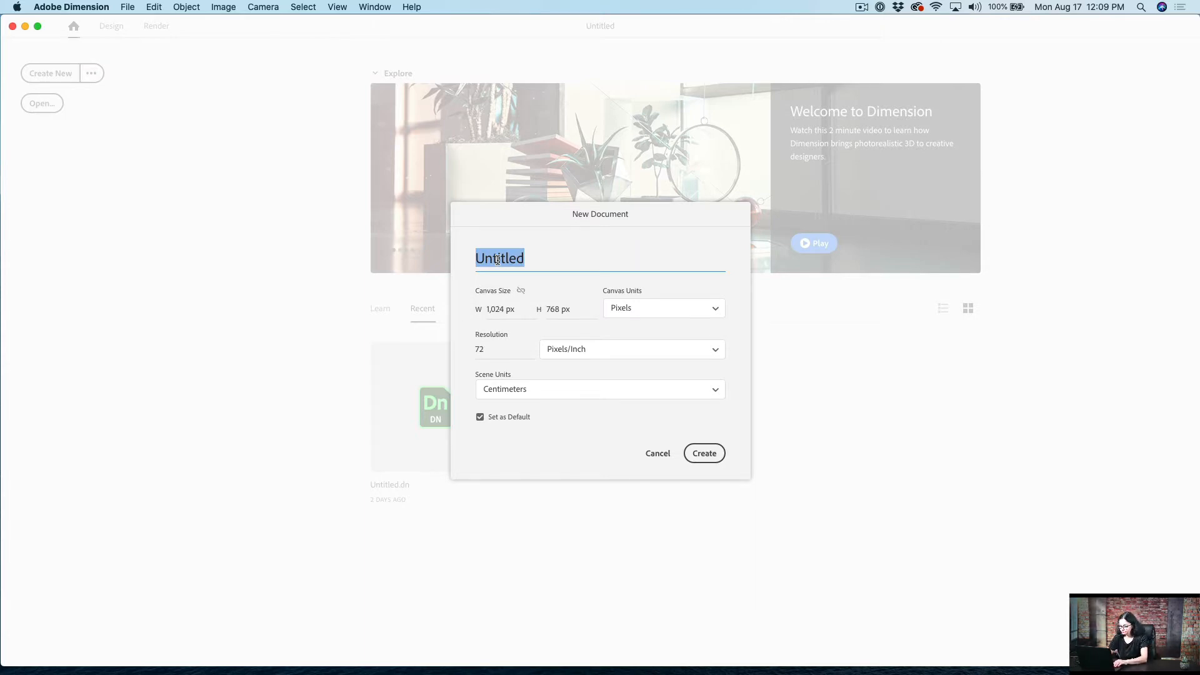
pyautogui.write('My Class')
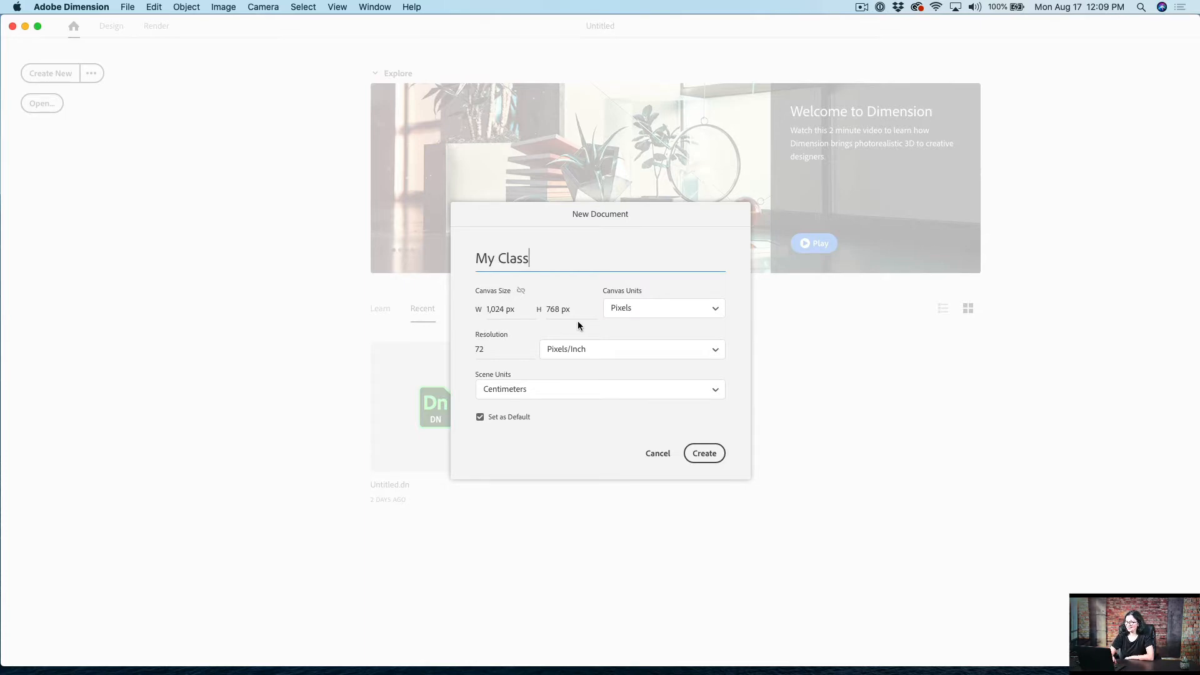
pyautogui.click(650, 308)
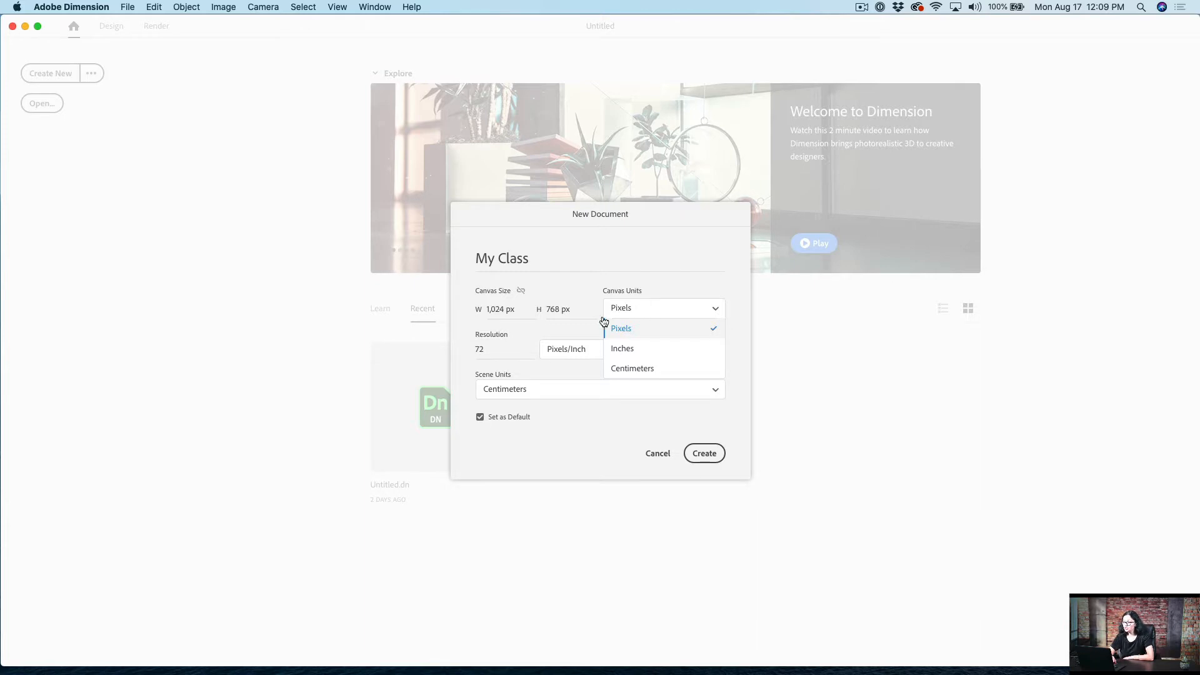
pyautogui.click(466, 361)
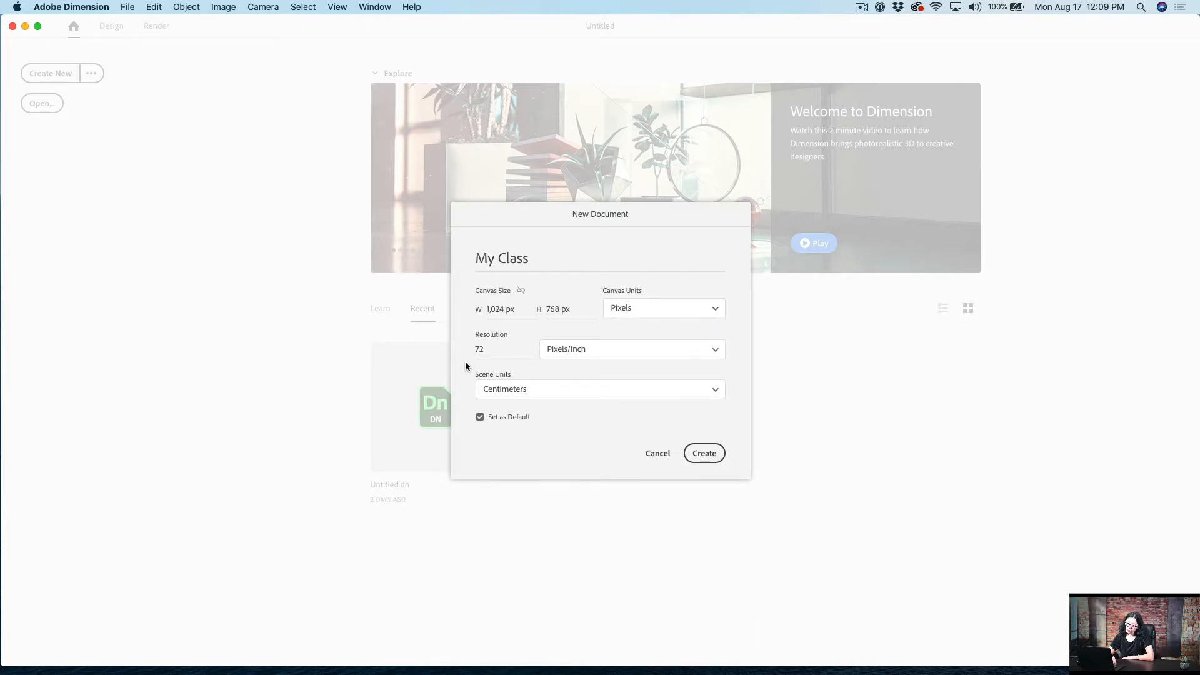
pyautogui.click(531, 391)
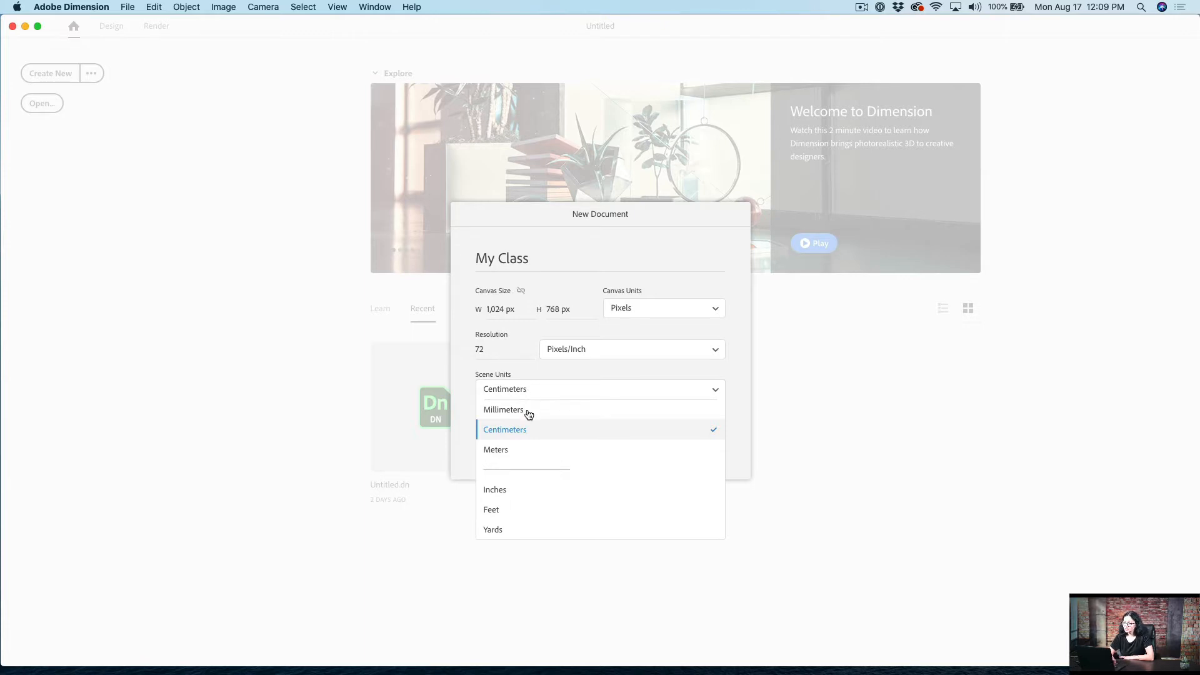
pyautogui.click(463, 448)
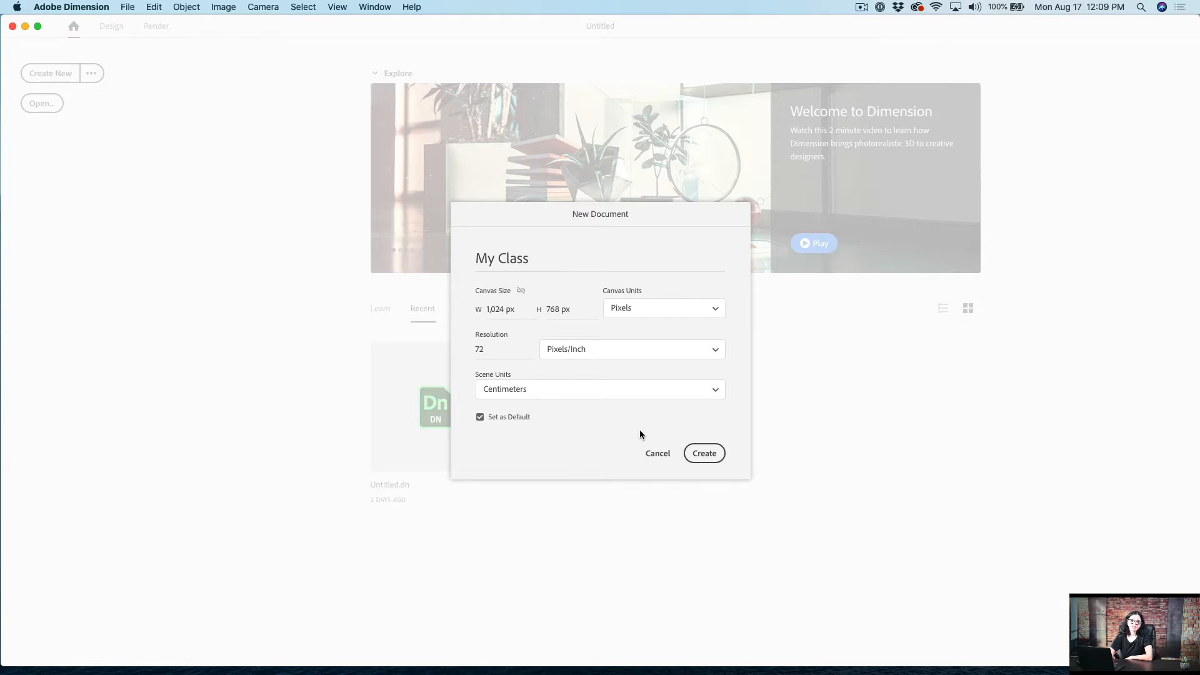
pyautogui.click(713, 454)
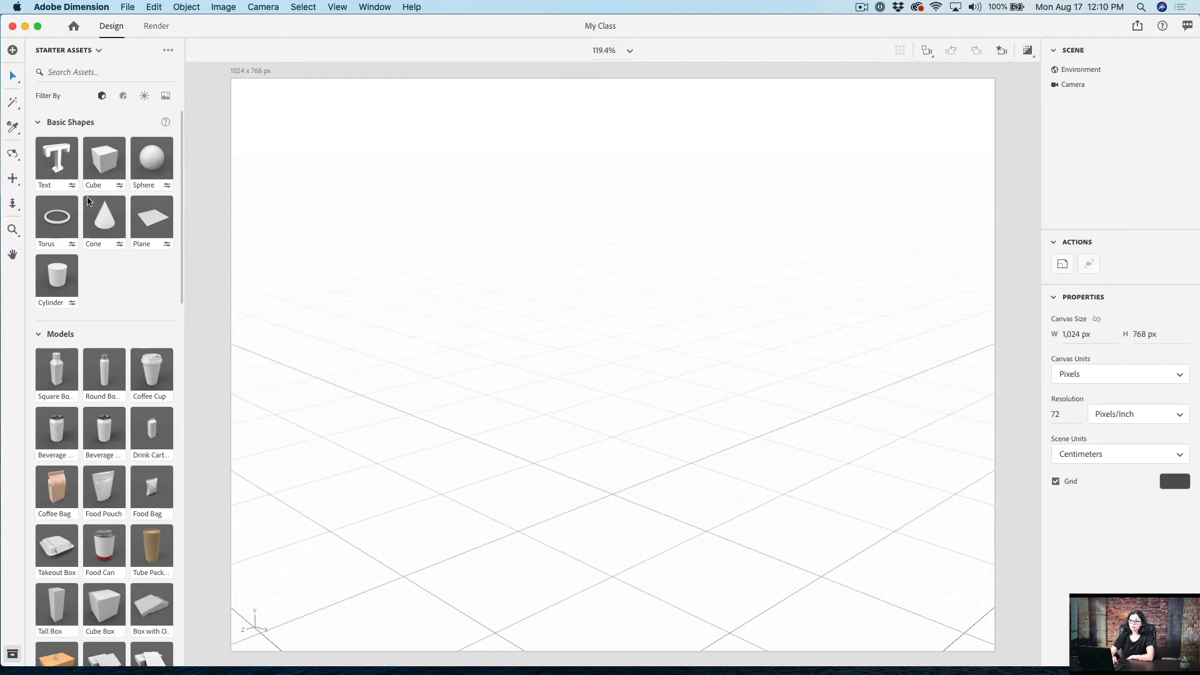
# Step: Adjust the camera perspective with the Horizon tool and lower the horizon line slightly in the upper part of the scene
pyautogui.click(12, 153)
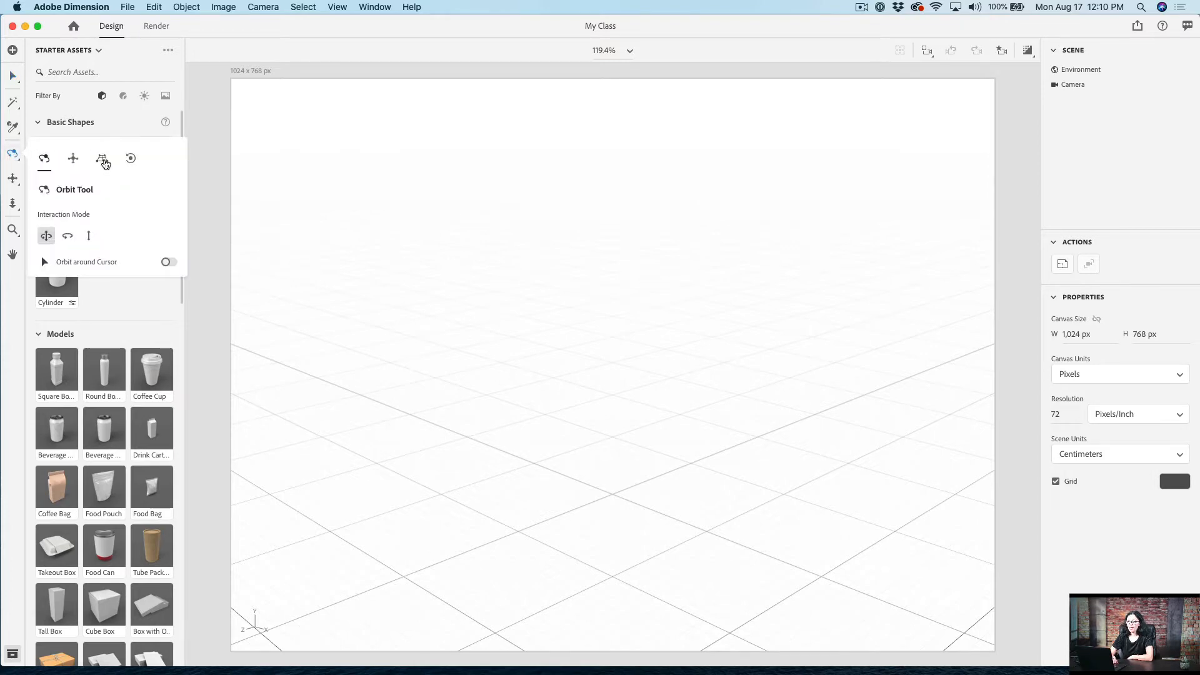
pyautogui.click(103, 160)
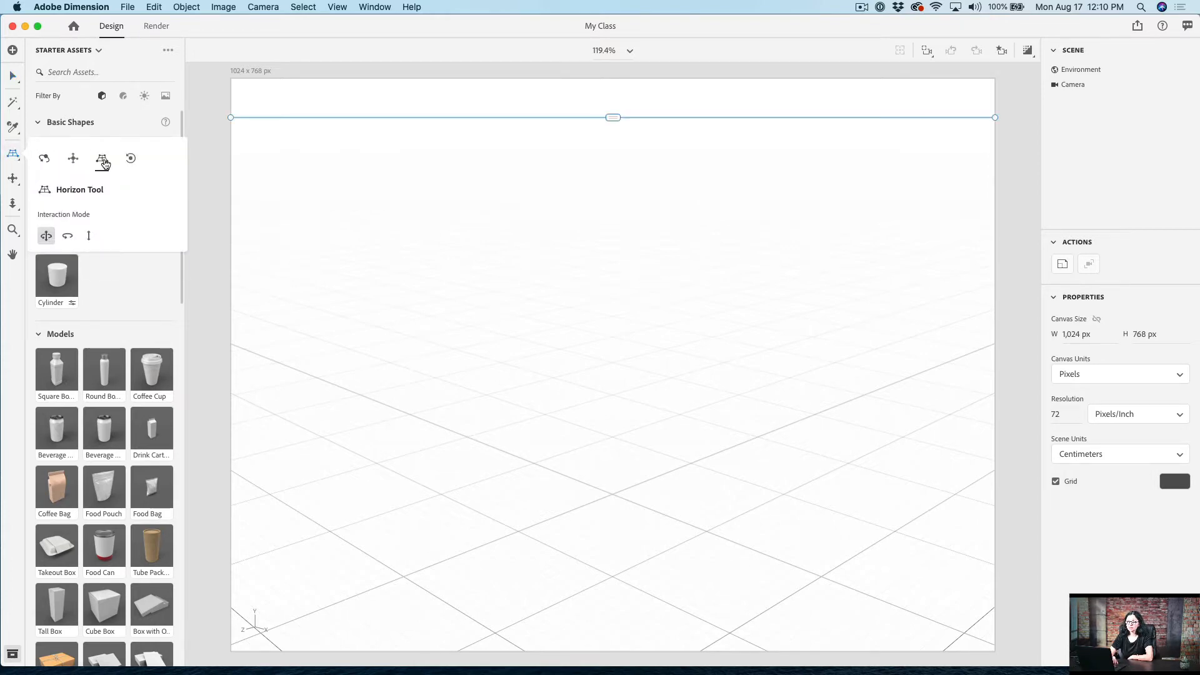
pyautogui.moveTo(524, 475); pyautogui.dragTo(523, 407)
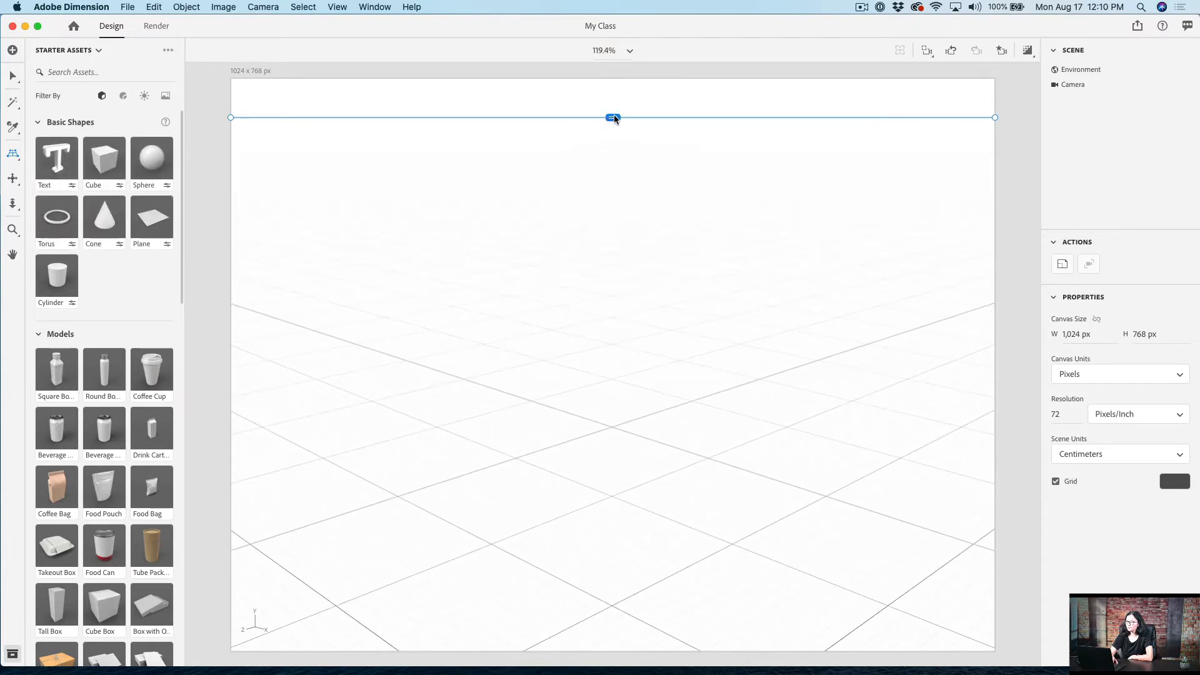
pyautogui.moveTo(614, 116); pyautogui.dragTo(633, 150)
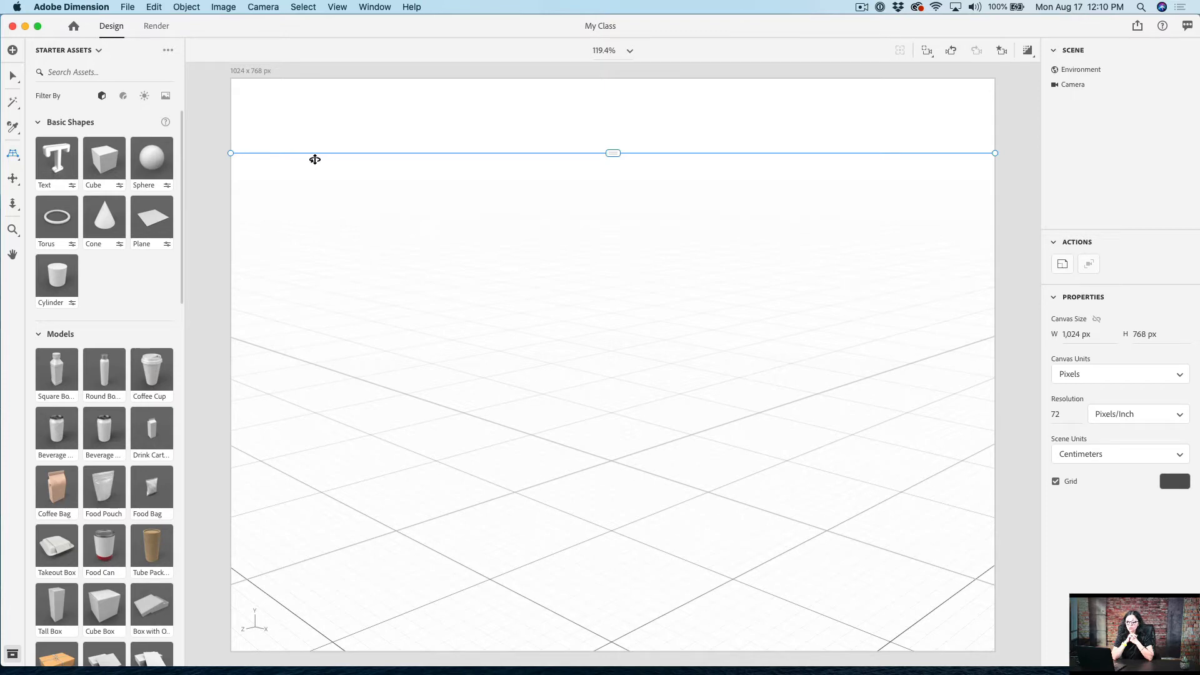
# Step: Apply the Diagonal Gradient starter image as the scene background
pyautogui.click(165, 96)
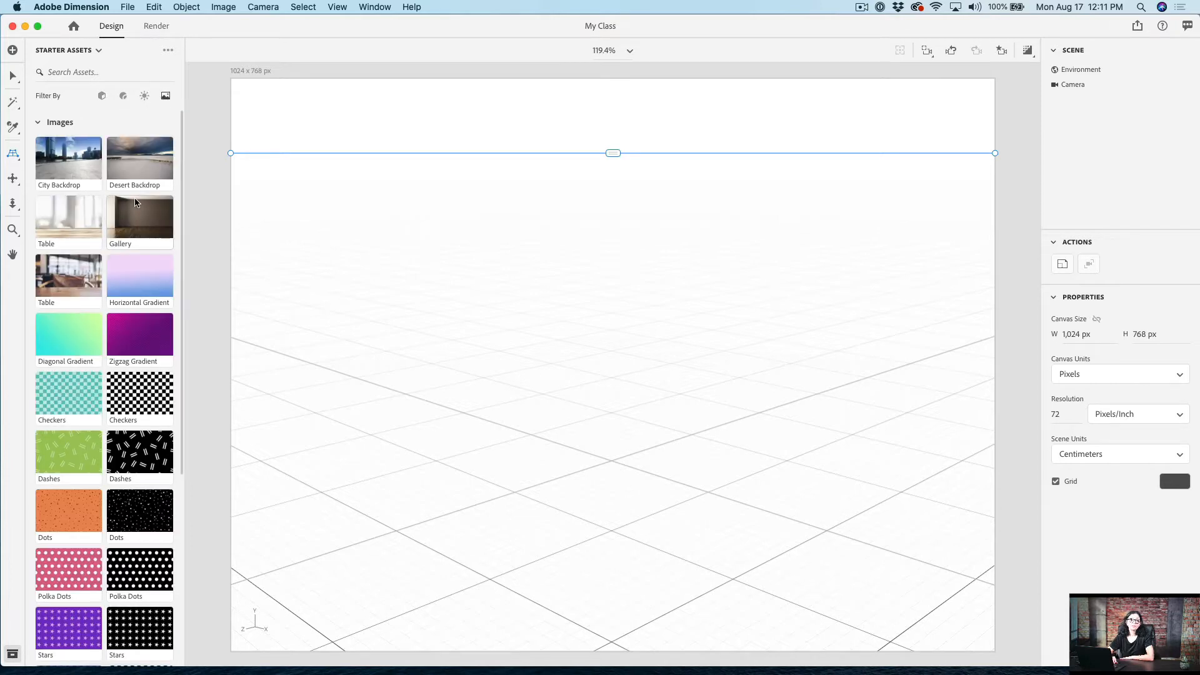
pyautogui.click(80, 343)
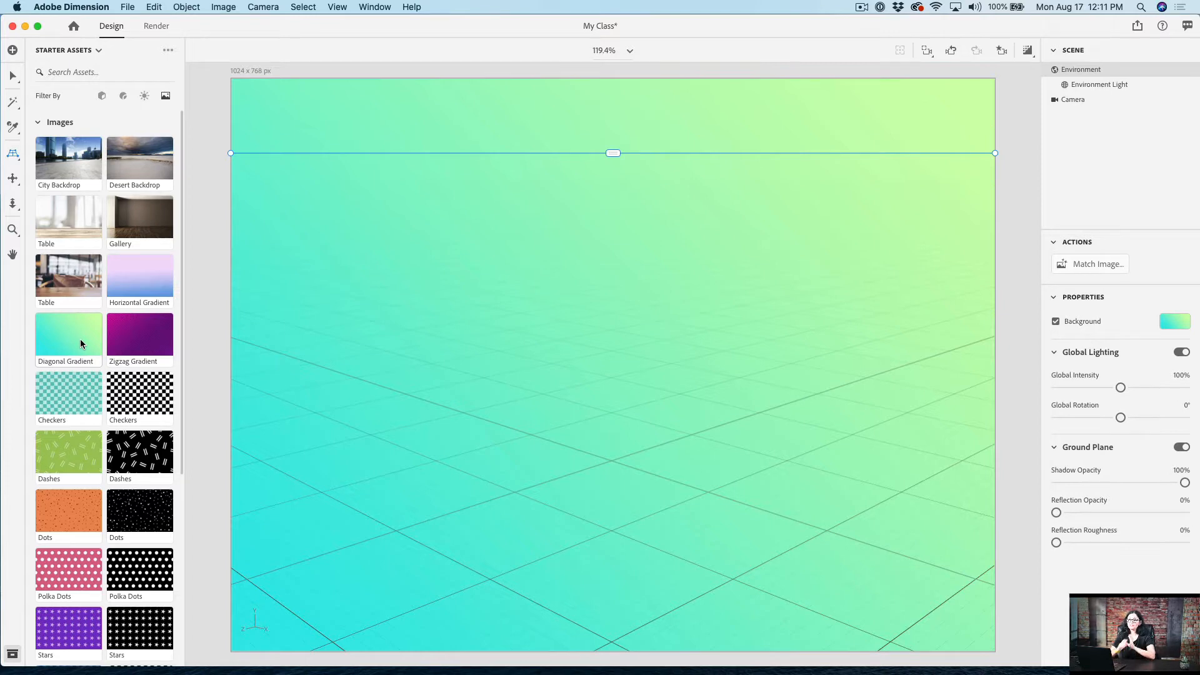
# Step: Add a 3D text object from the basic shapes and change its wording to COOKING
pyautogui.click(101, 99)
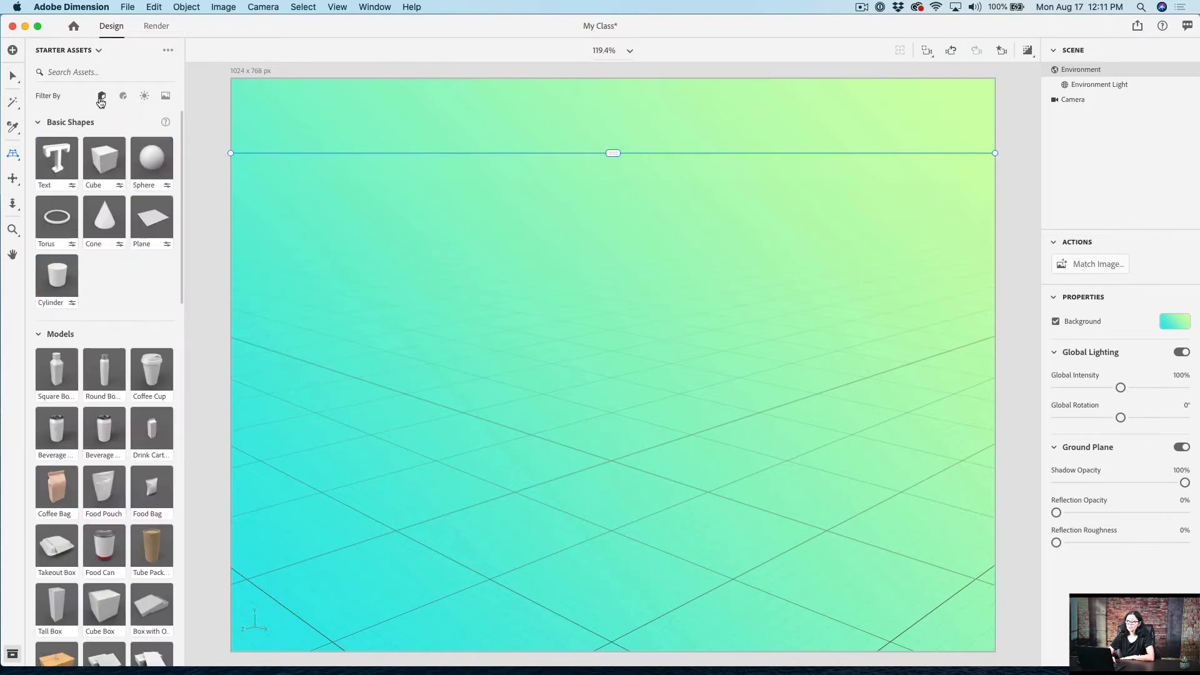
pyautogui.click(57, 168)
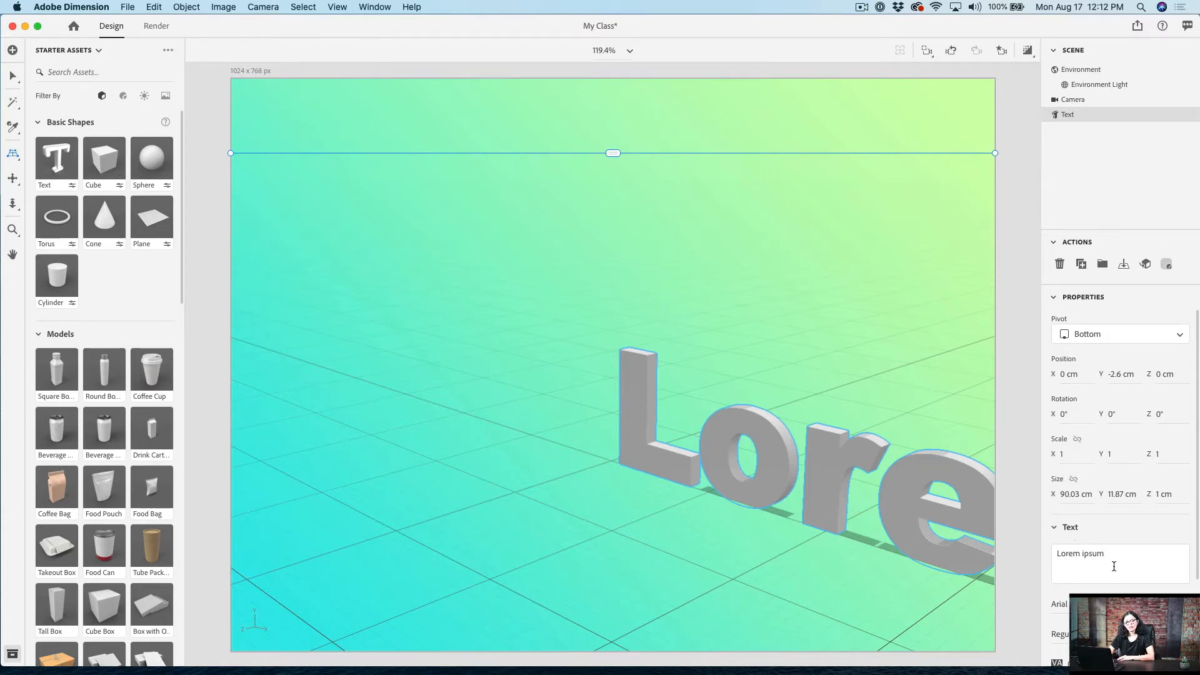
pyautogui.click(1098, 555)
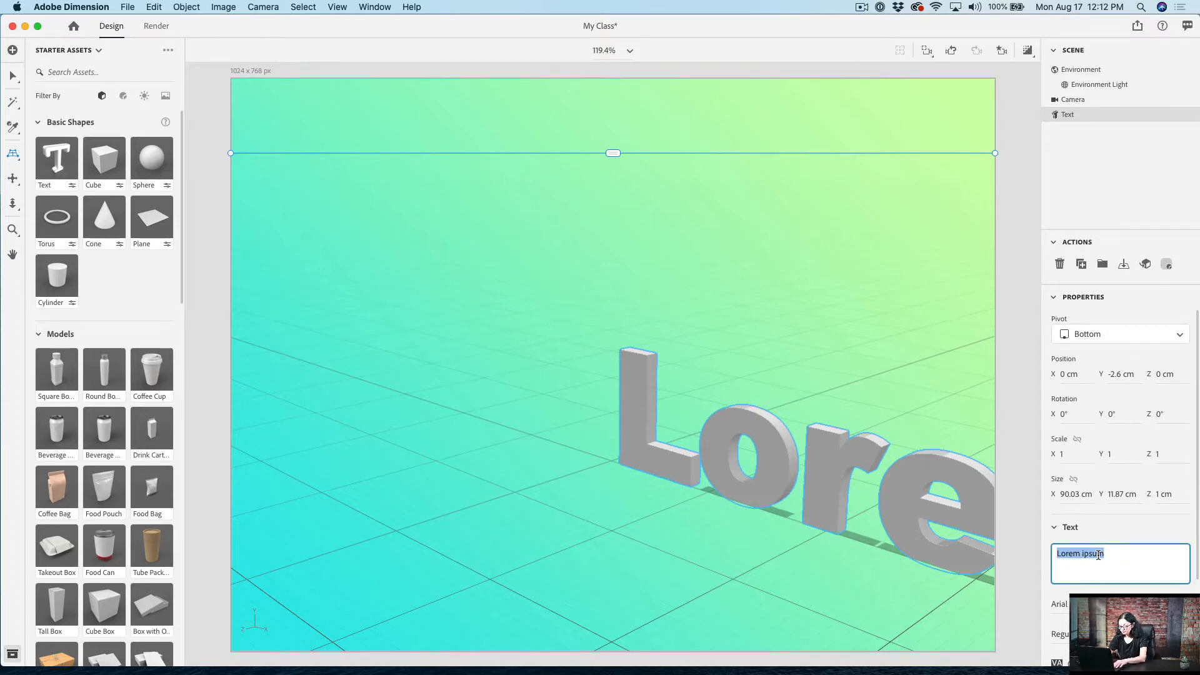
pyautogui.write('COOKIN')
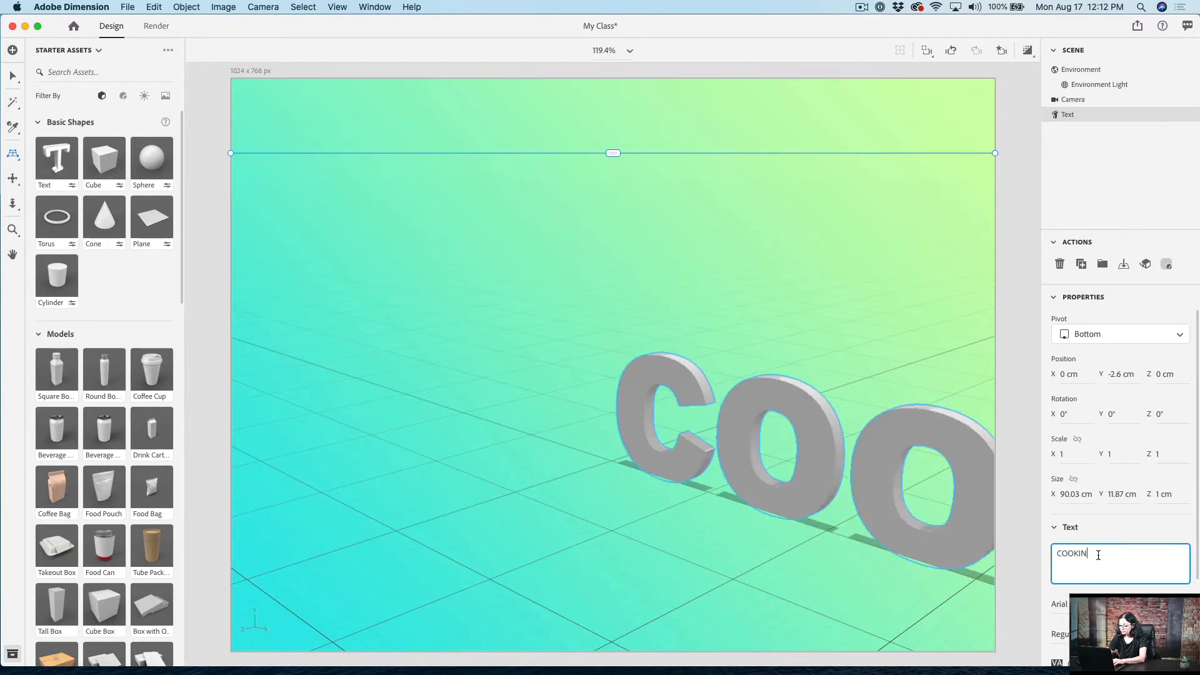
pyautogui.write('G')
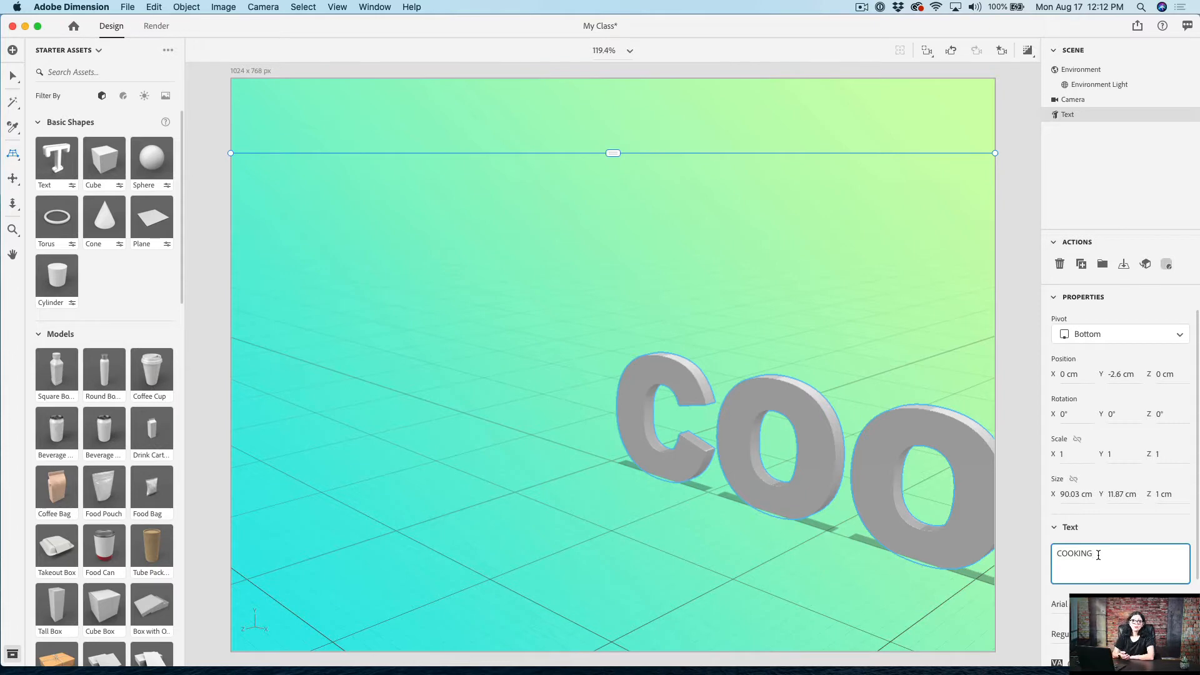
# Step: Move the COOKING text to about X -31 cm, Z 14 cm and rotate it to about 68° around Y
pyautogui.click(12, 77)
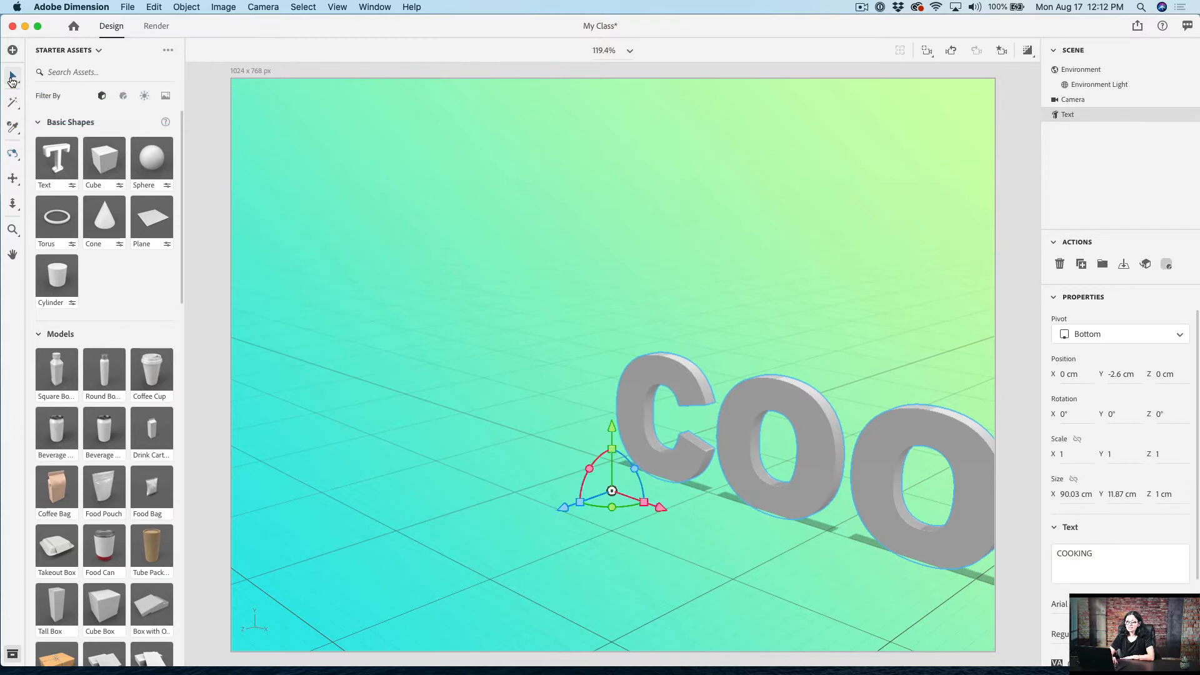
pyautogui.moveTo(662, 508); pyautogui.dragTo(350, 391)
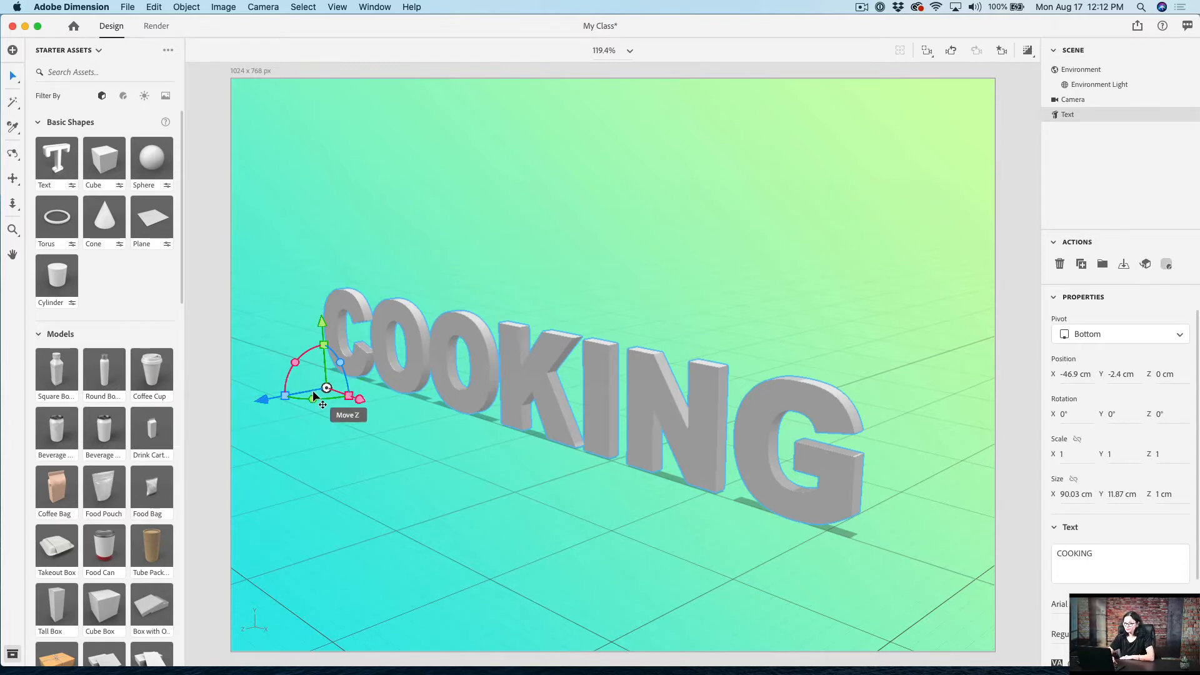
pyautogui.moveTo(310, 396); pyautogui.dragTo(342, 392)
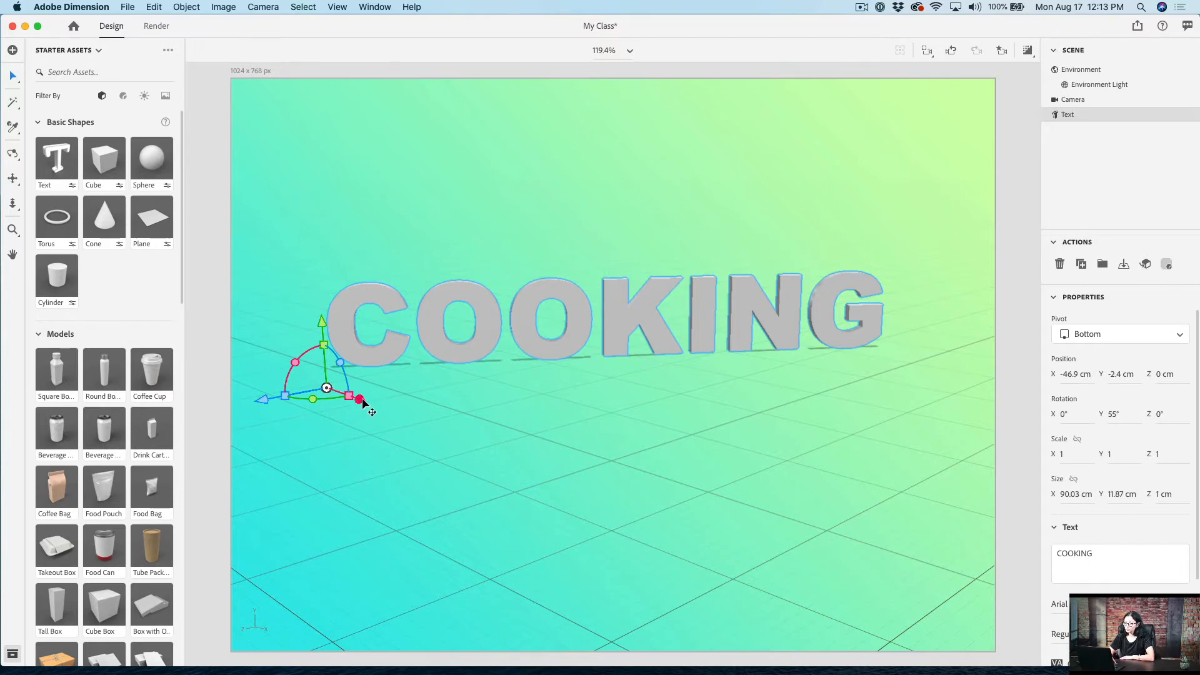
pyautogui.moveTo(362, 400); pyautogui.dragTo(415, 490)
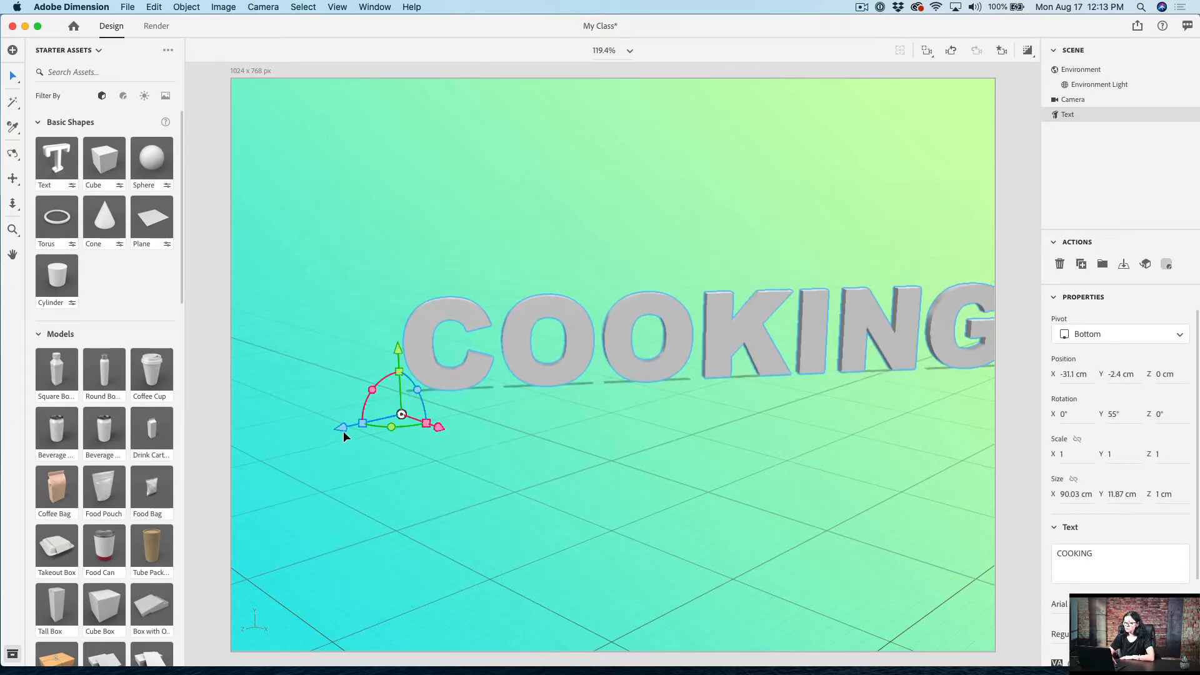
pyautogui.moveTo(340, 427); pyautogui.dragTo(254, 460)
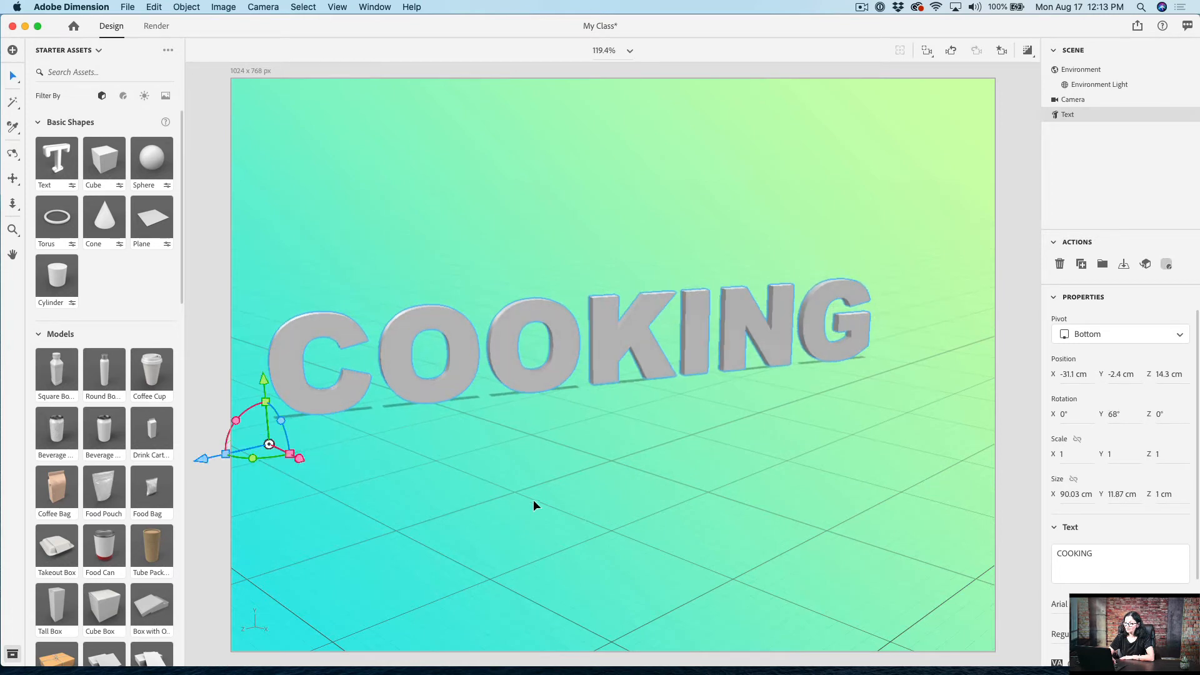
# Step: Look through the available fonts and font styles for the COOKING text
pyautogui.scroll(-3, 1068, 545)
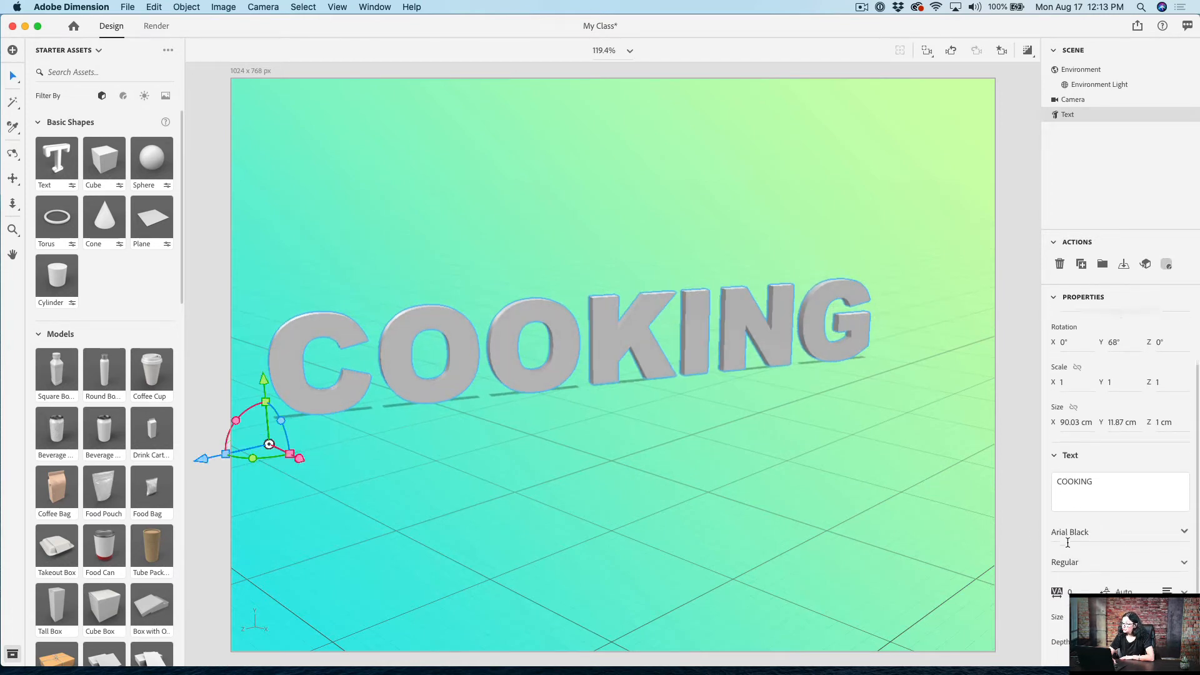
pyautogui.click(1184, 530)
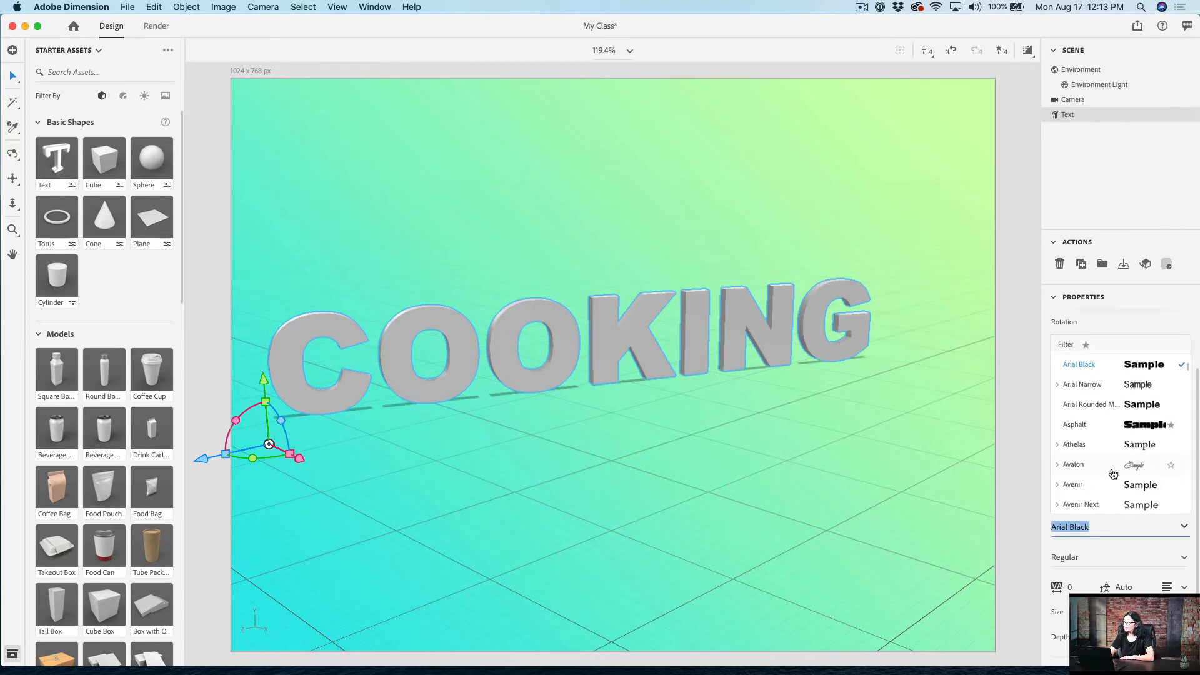
pyautogui.scroll(-5, 1114, 474)
pyautogui.scroll(-3, 1113, 474)
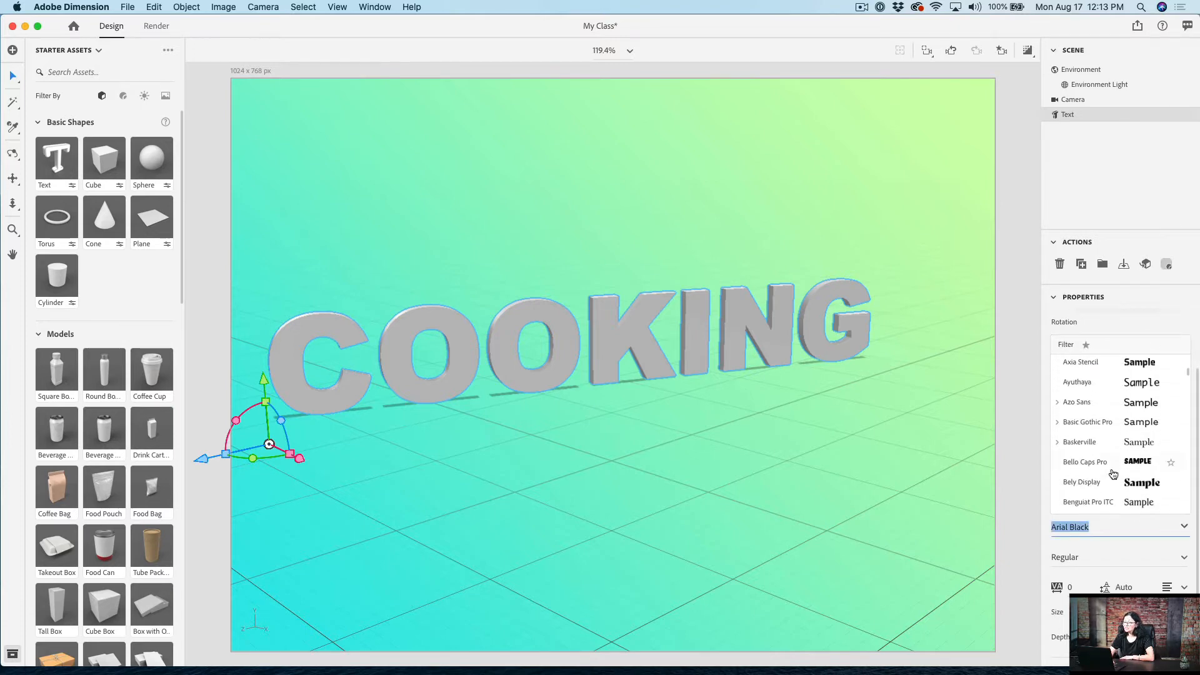
pyautogui.click(1107, 556)
pyautogui.scroll(-2, 1107, 555)
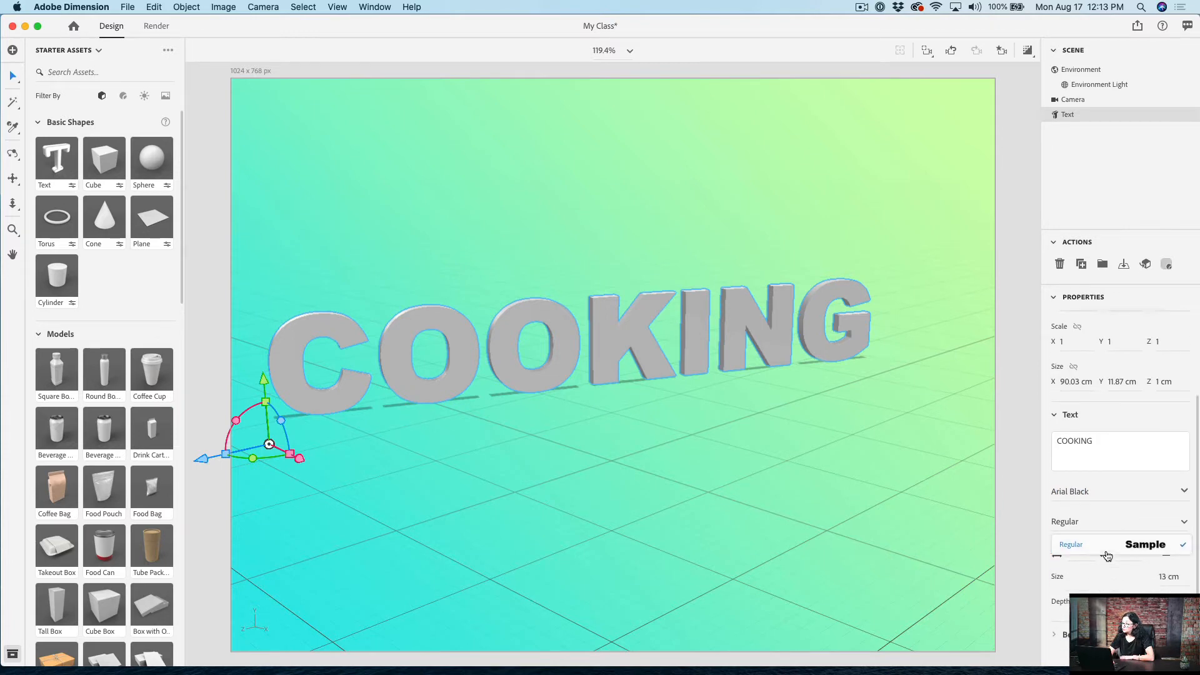
pyautogui.click(1047, 617)
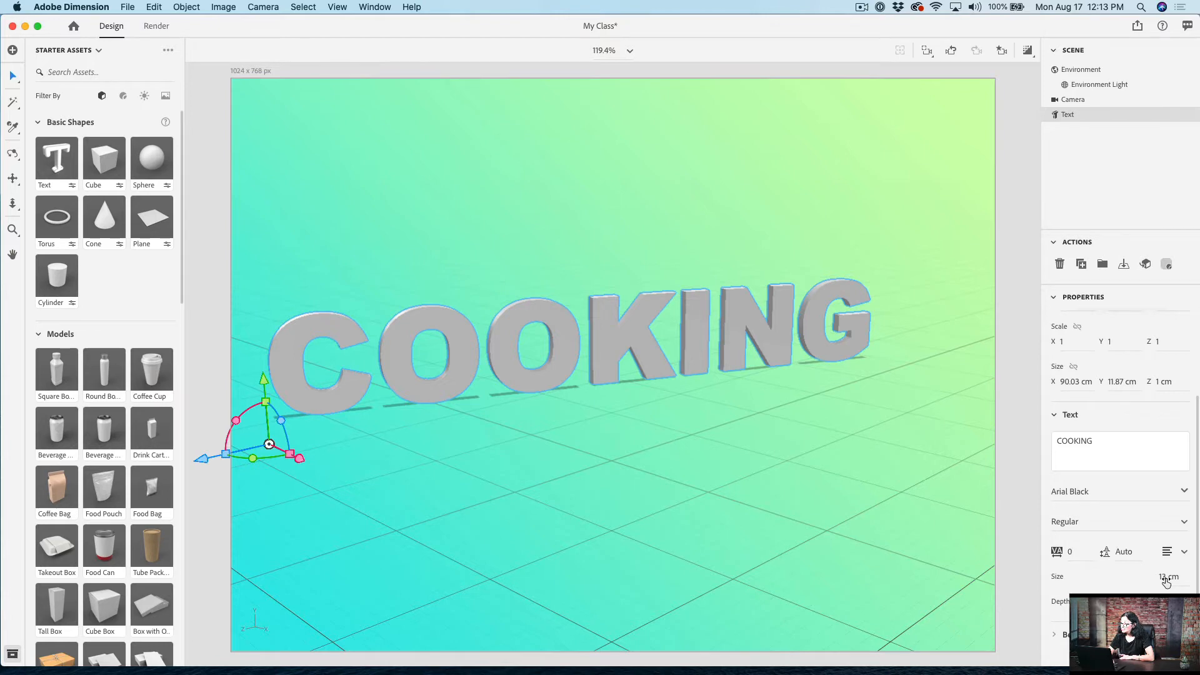
# Step: Set the COOKING text's size to 15 cm and its depth to 4 cm, trying the bevel but leaving it off
pyautogui.moveTo(1166, 582); pyautogui.dragTo(1184, 582)
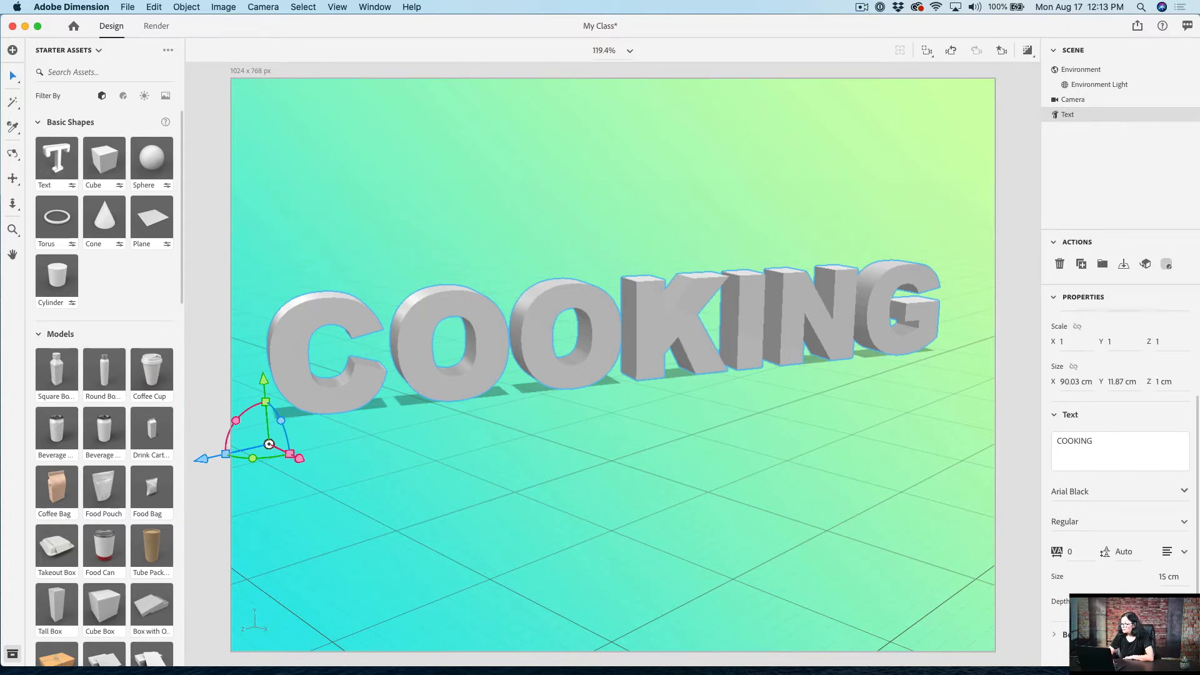
pyautogui.click(1181, 635)
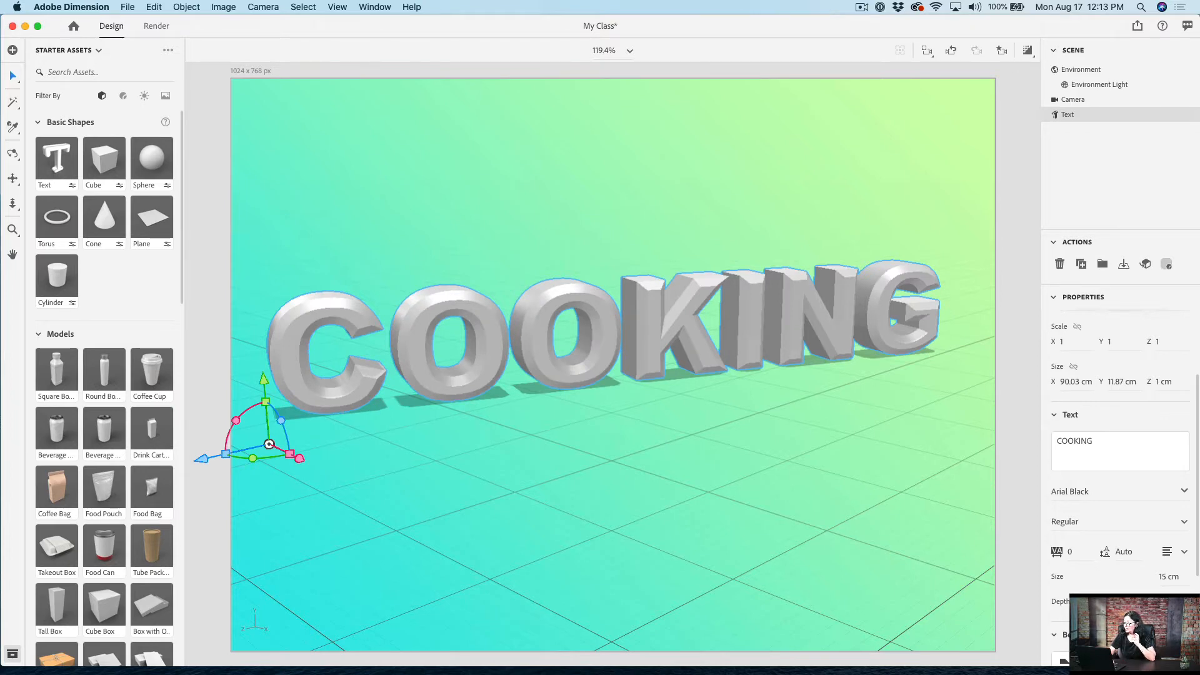
pyautogui.click(1181, 634)
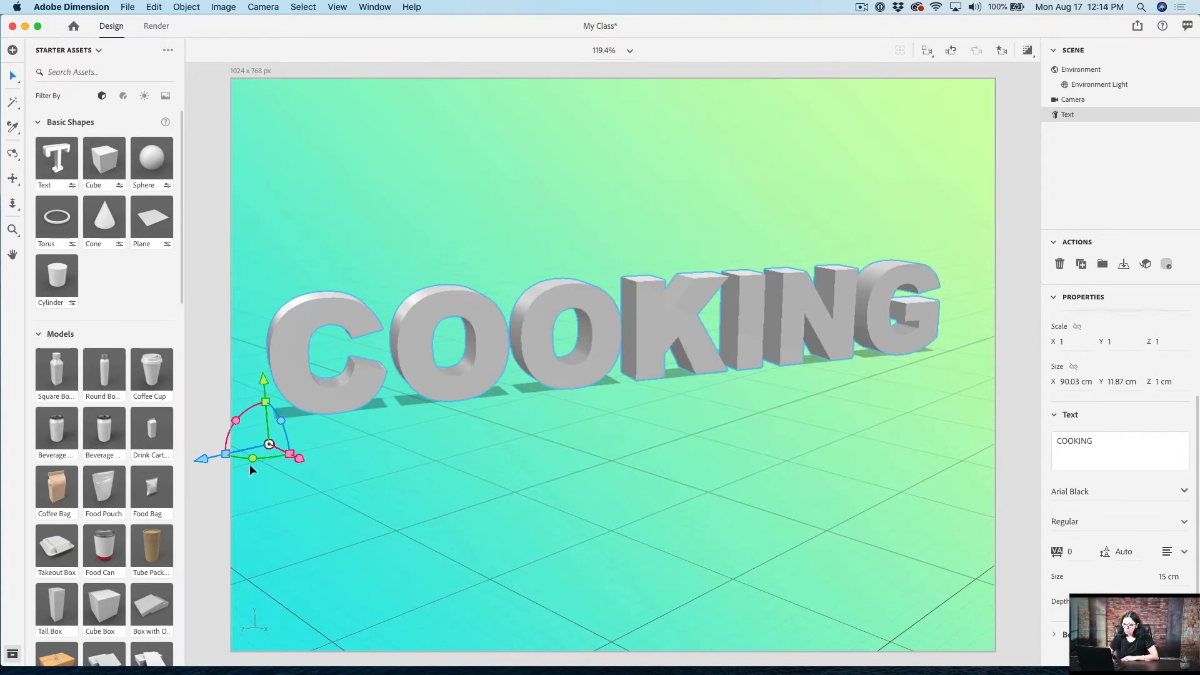
# Step: Rotate the COOKING text slightly further around its vertical axis and move it to the ground
pyautogui.moveTo(253, 457); pyautogui.dragTo(257, 456)
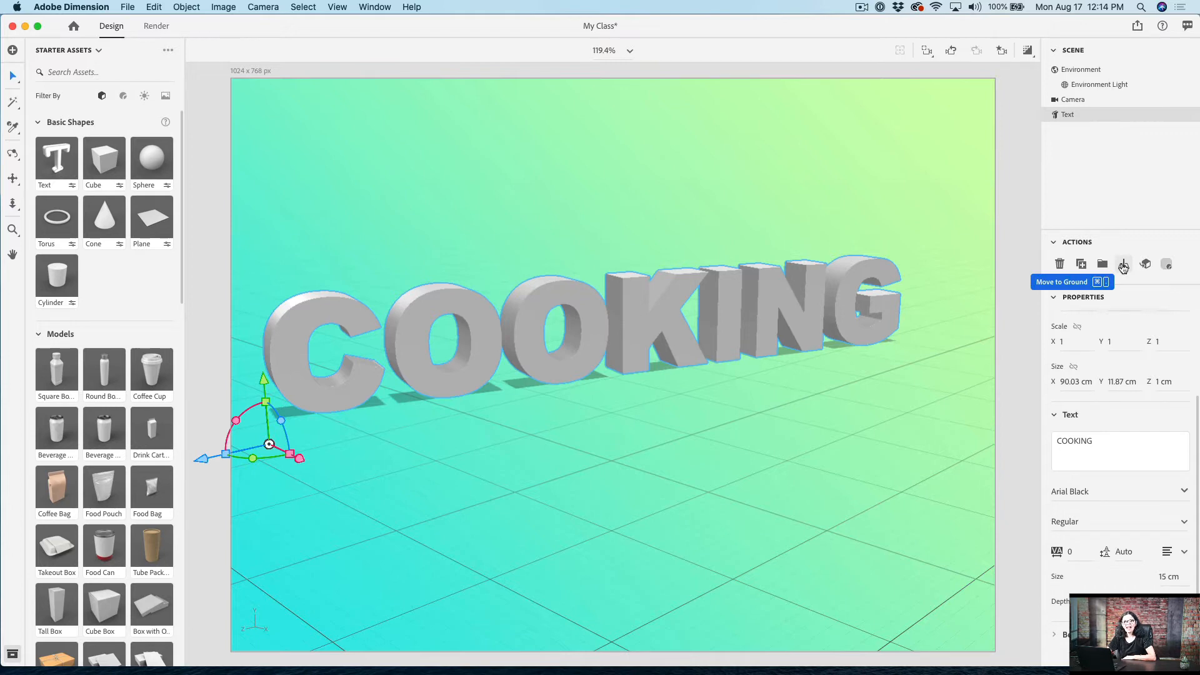
pyautogui.click(1123, 265)
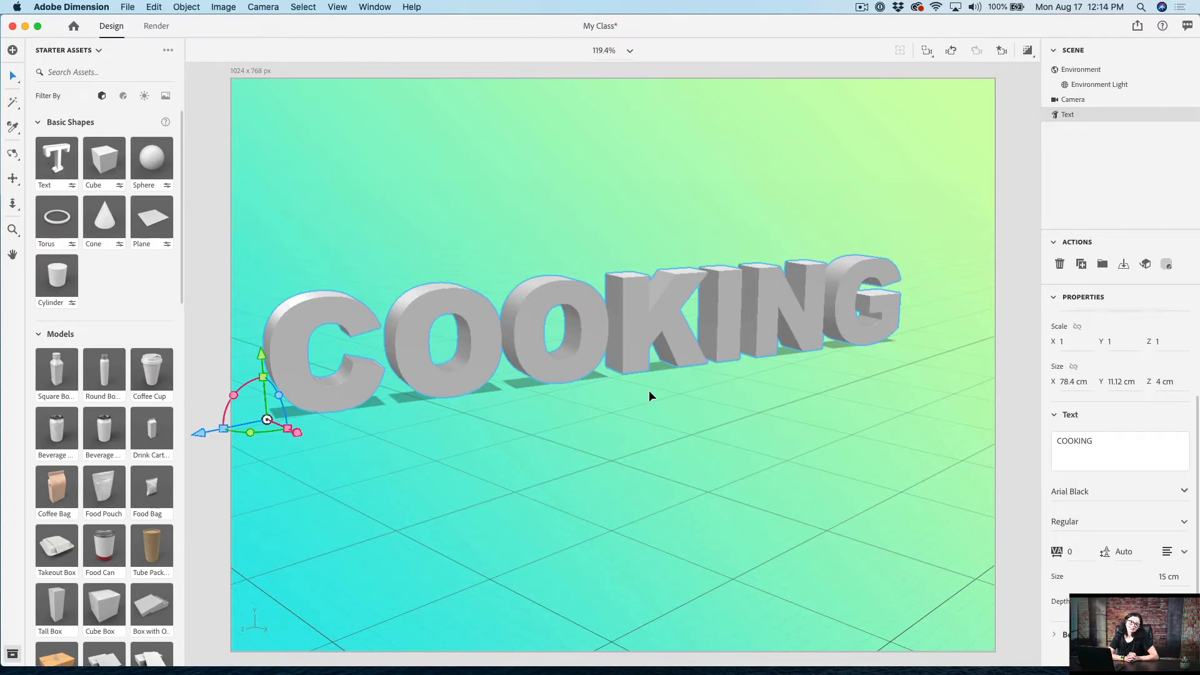
# Step: Add a second text object to the scene and change its wording to VEGAN
pyautogui.click(65, 159)
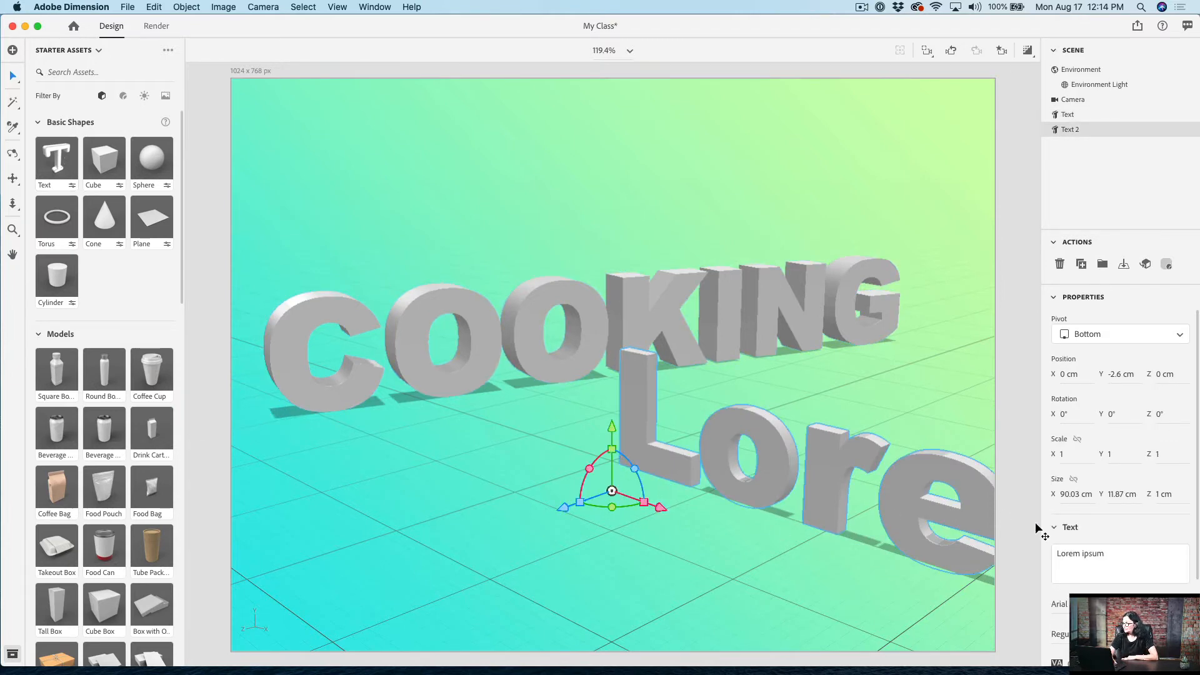
pyautogui.tripleClick(1073, 551)
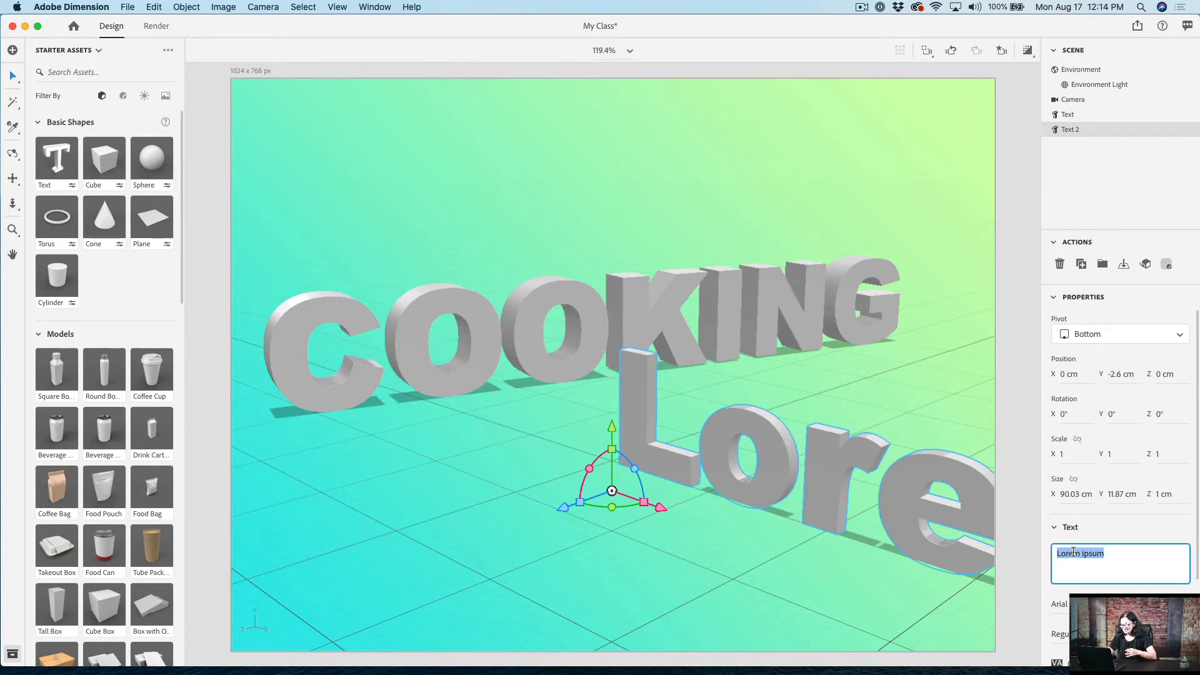
pyautogui.write('VEGAN')
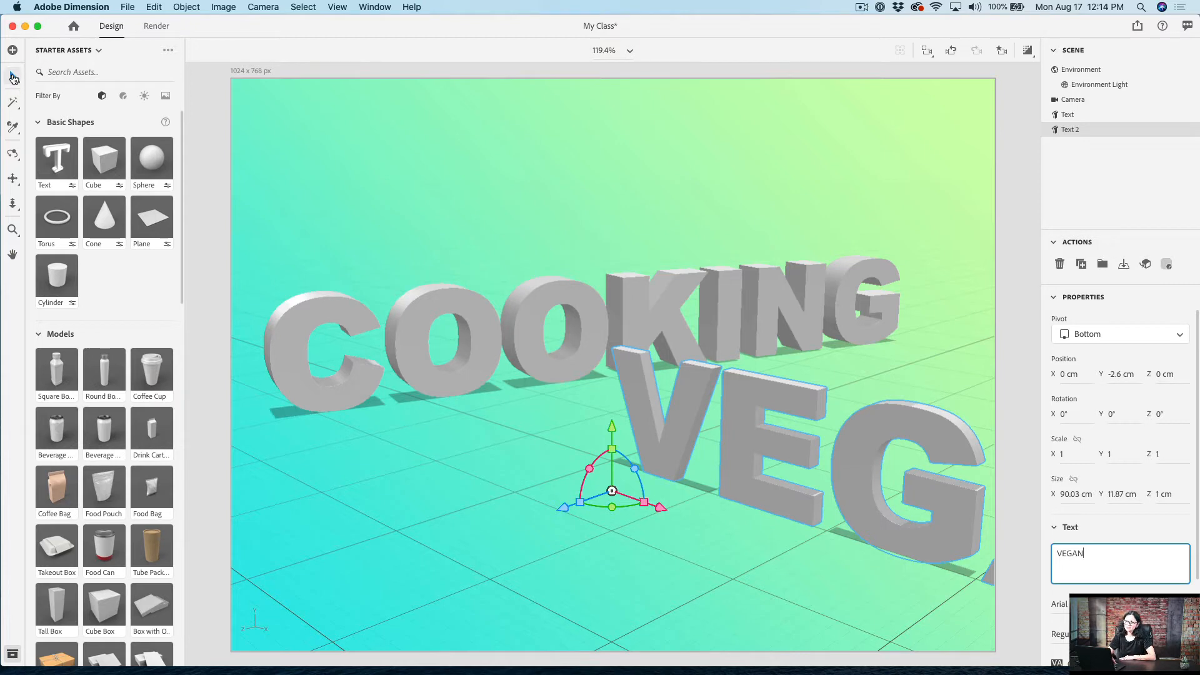
pyautogui.click(13, 76)
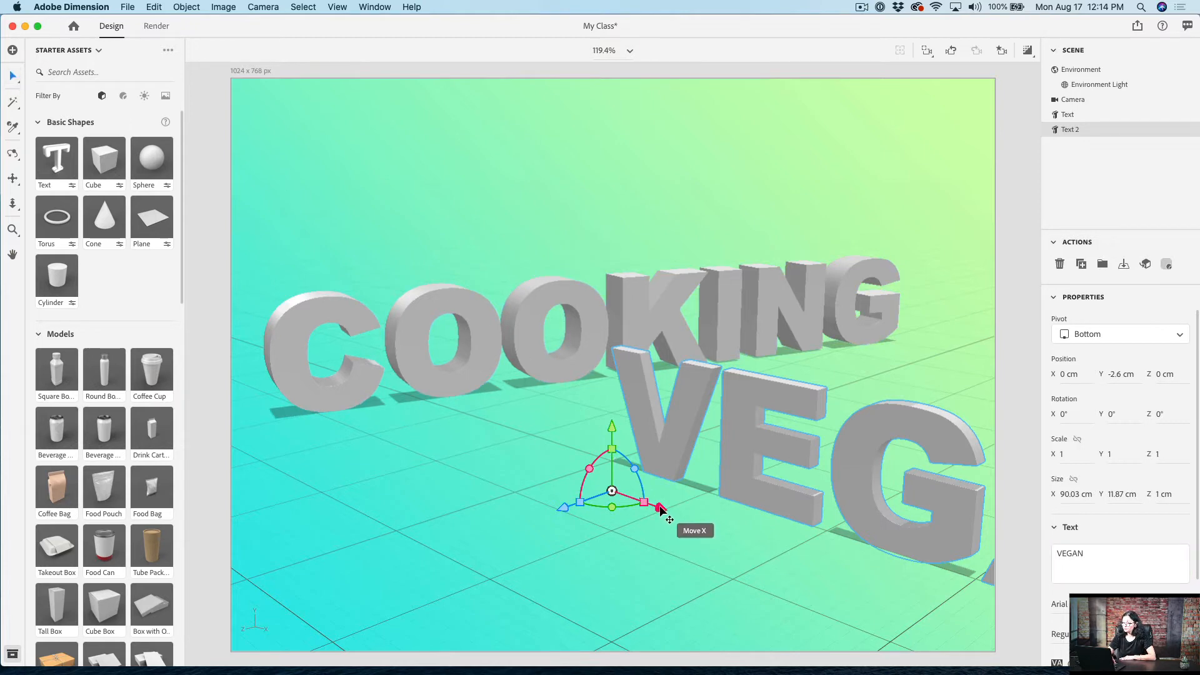
# Step: Move the VEGAN text to about X -26.3 cm, rotate it 69° around Y, and raise it to about Y 9 cm
pyautogui.moveTo(661, 511); pyautogui.dragTo(457, 461)
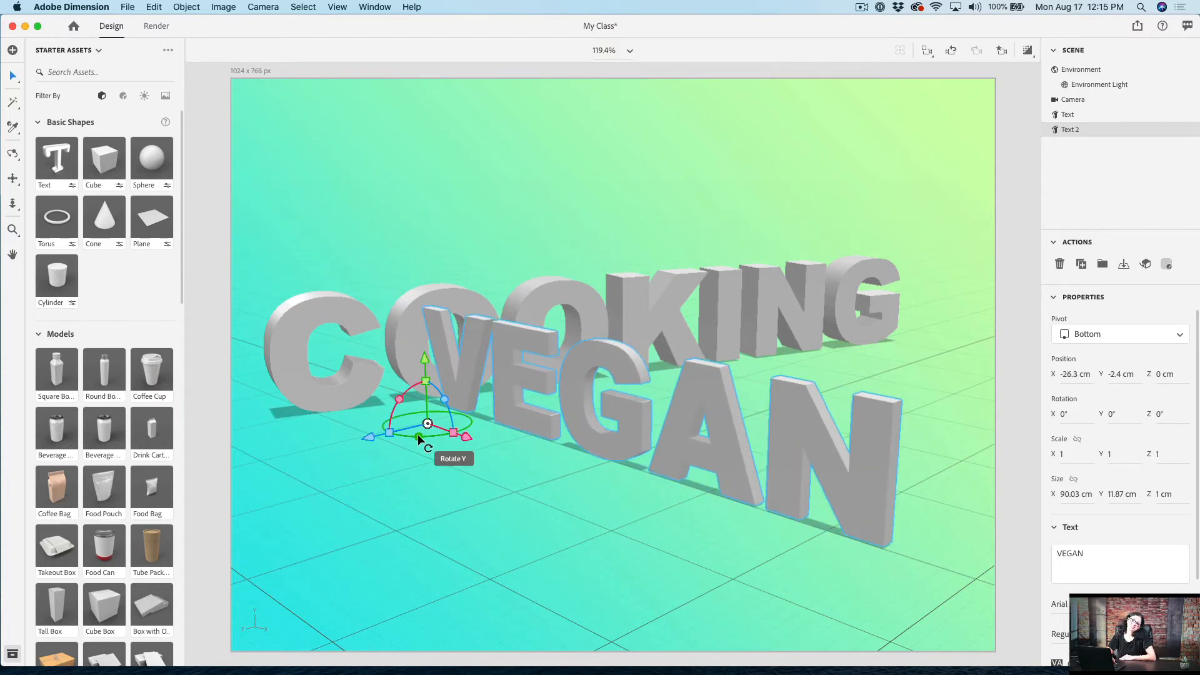
pyautogui.moveTo(418, 434); pyautogui.dragTo(438, 424)
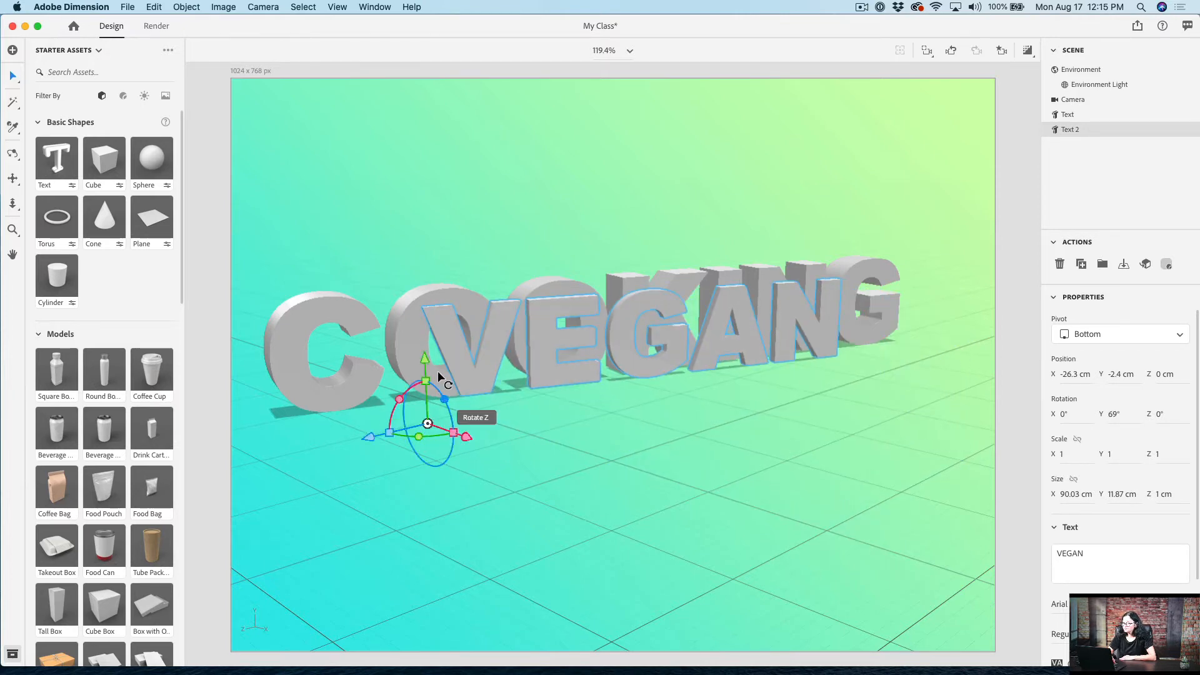
pyautogui.moveTo(425, 359); pyautogui.dragTo(446, 239)
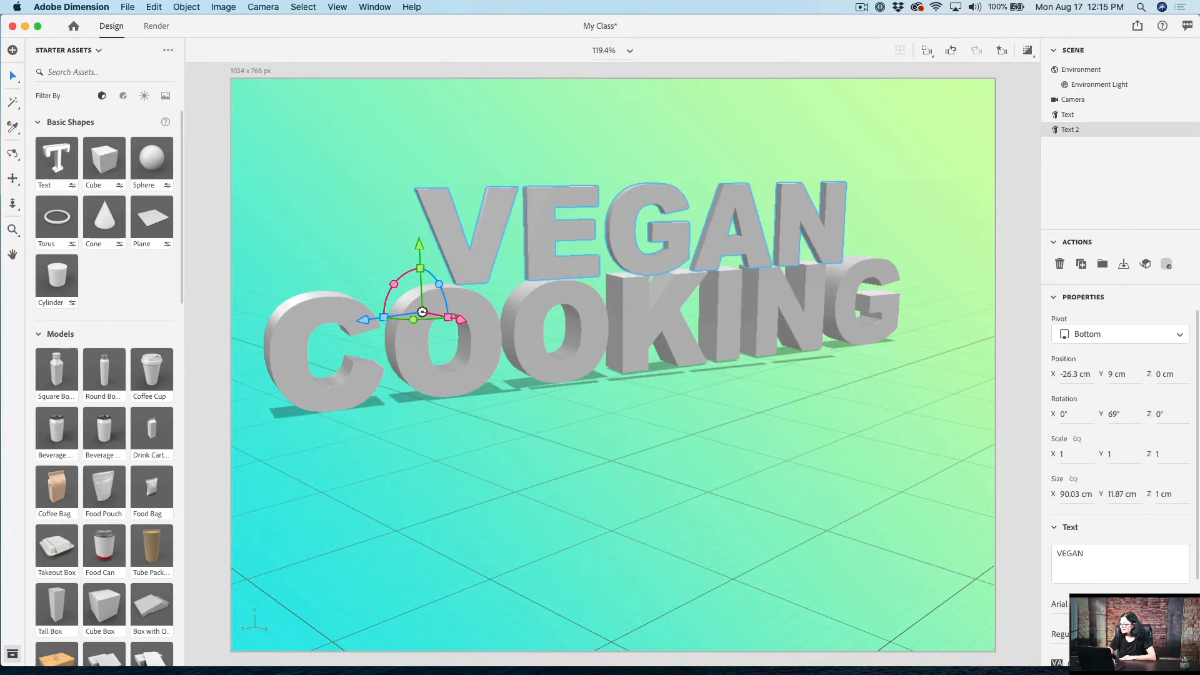
# Step: Reduce the VEGAN text's size so it is clearly smaller than the COOKING text
pyautogui.scroll(-2, 1119, 469)
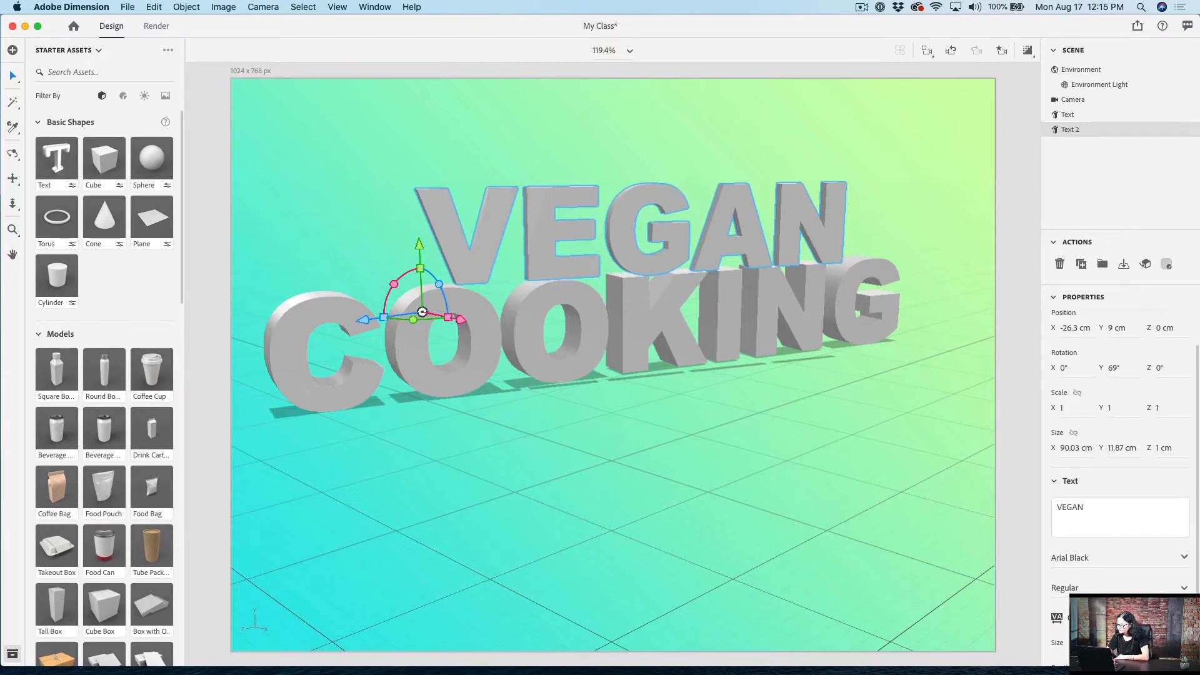
pyautogui.scroll(-2, 1118, 469)
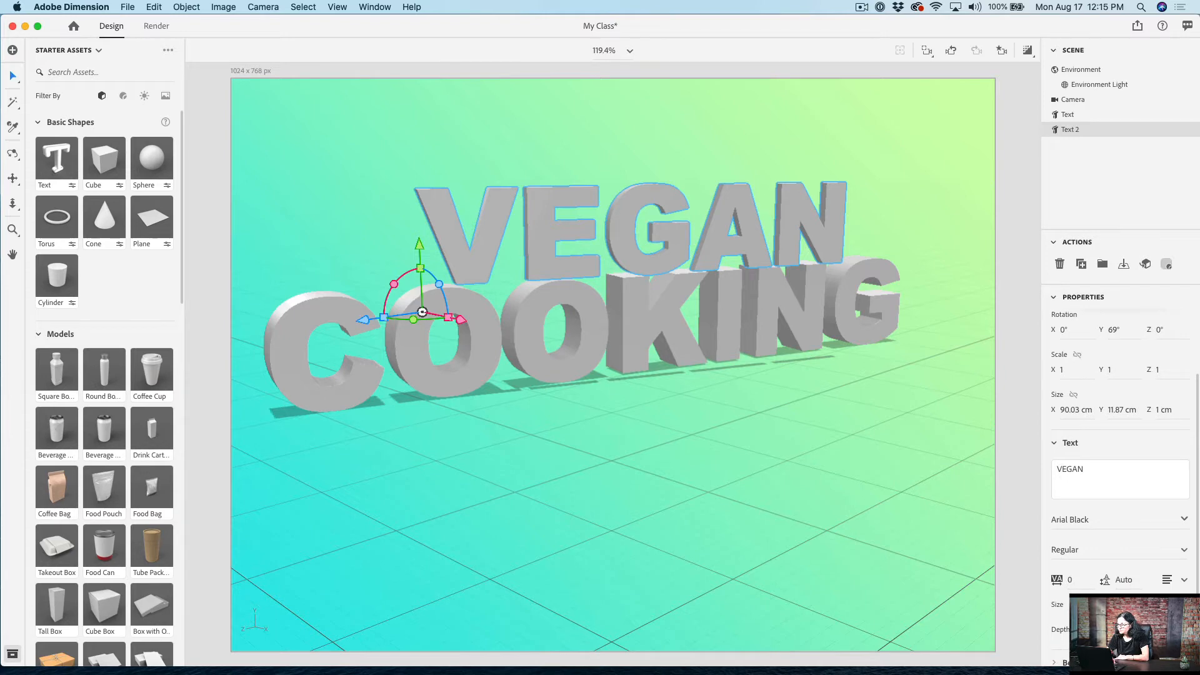
pyautogui.moveTo(1119, 604); pyautogui.dragTo(1108, 604)
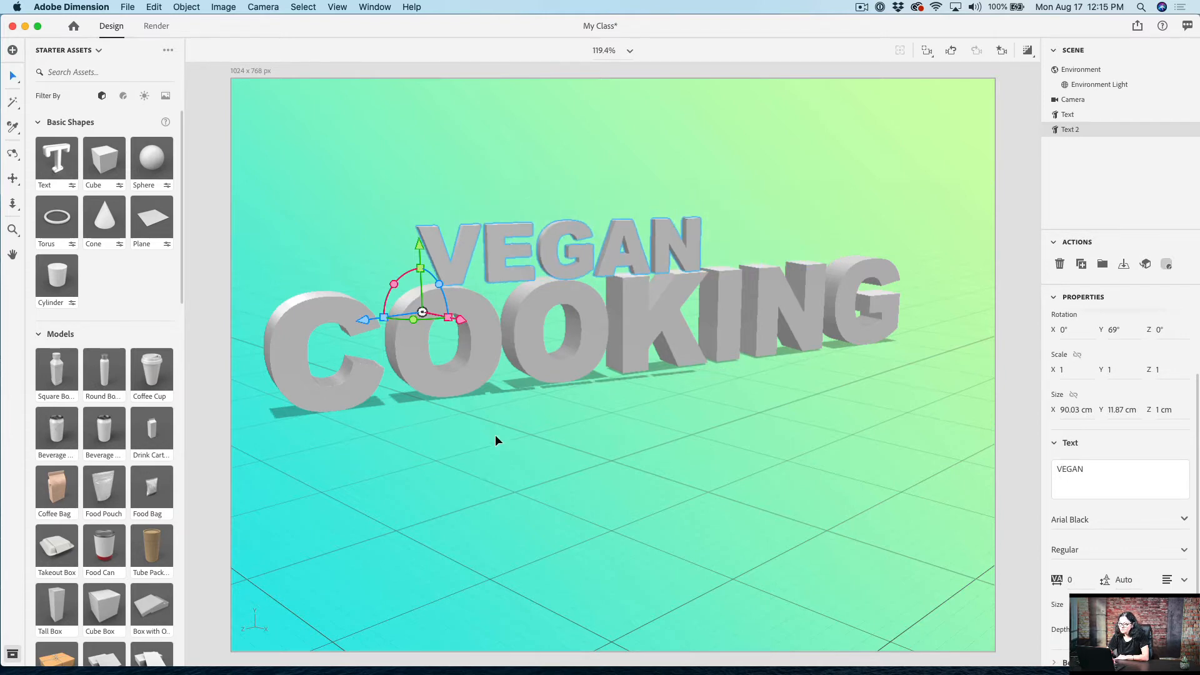
# Step: Position the VEGAN text directly on top of the letters KING and increase its depth
pyautogui.moveTo(462, 321); pyautogui.dragTo(655, 360)
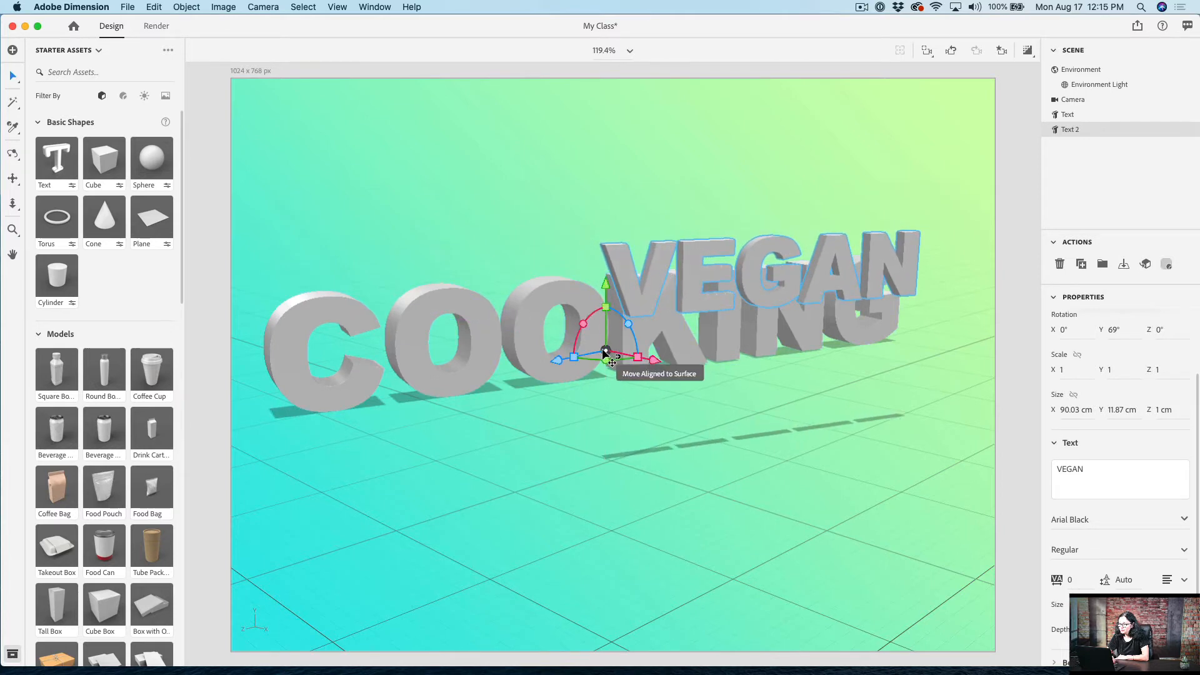
pyautogui.moveTo(629, 354); pyautogui.dragTo(451, 284)
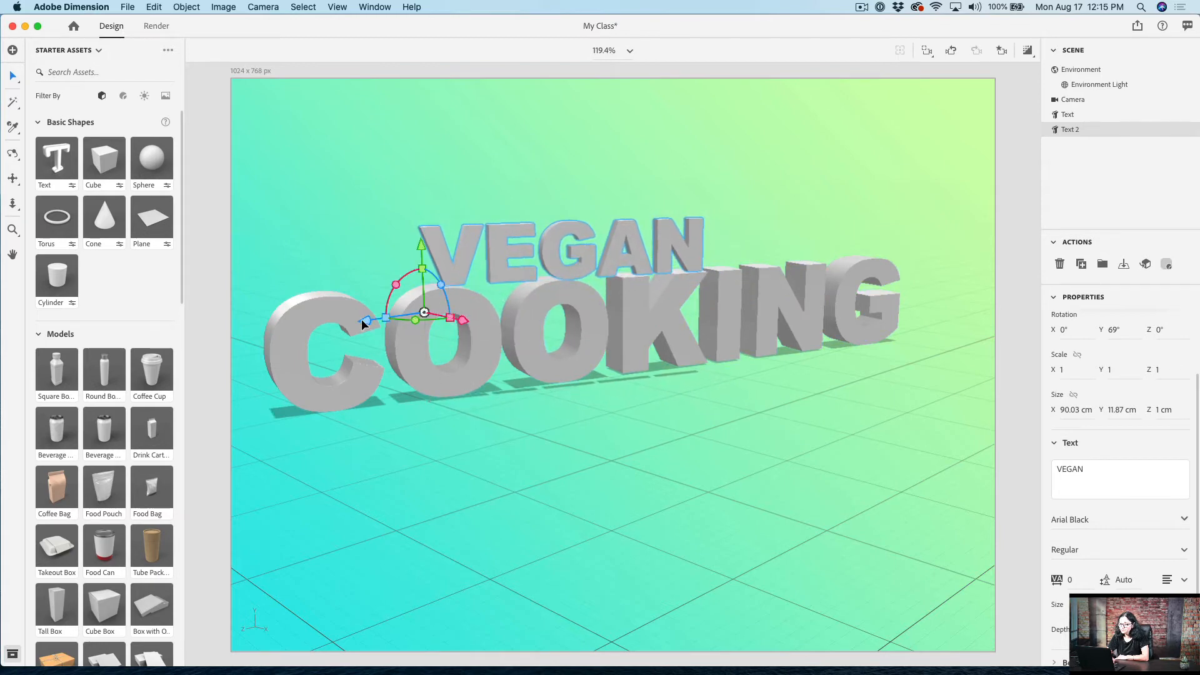
pyautogui.moveTo(387, 318); pyautogui.dragTo(590, 288)
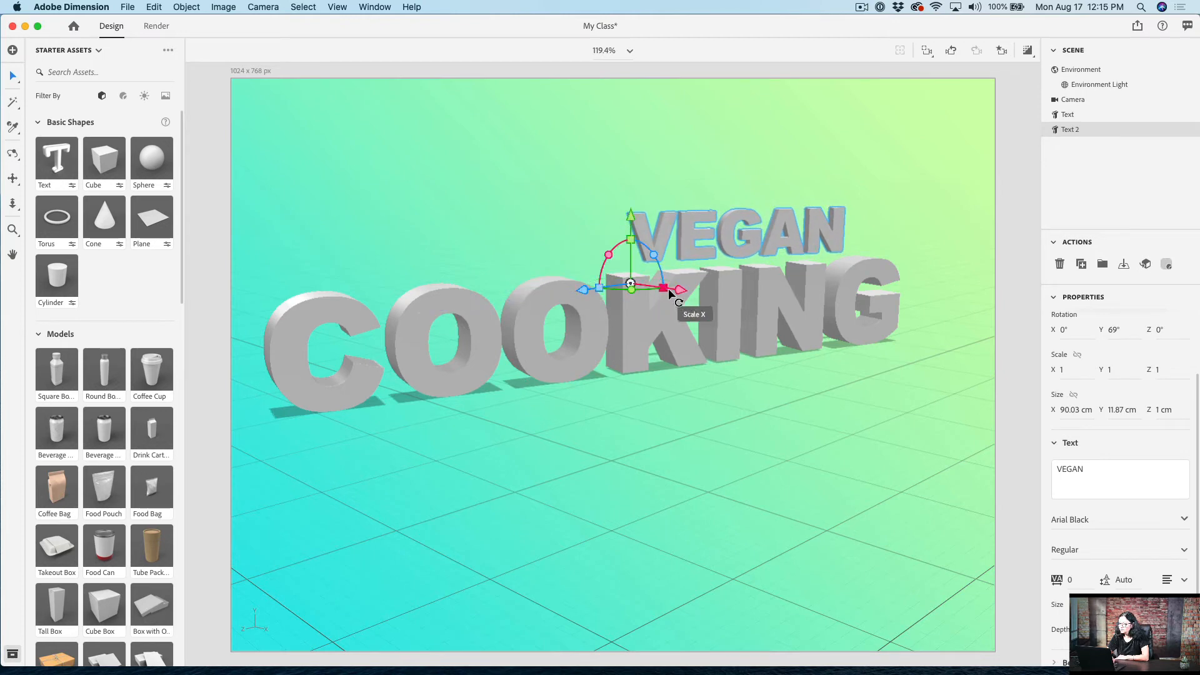
pyautogui.moveTo(682, 291); pyautogui.dragTo(717, 307)
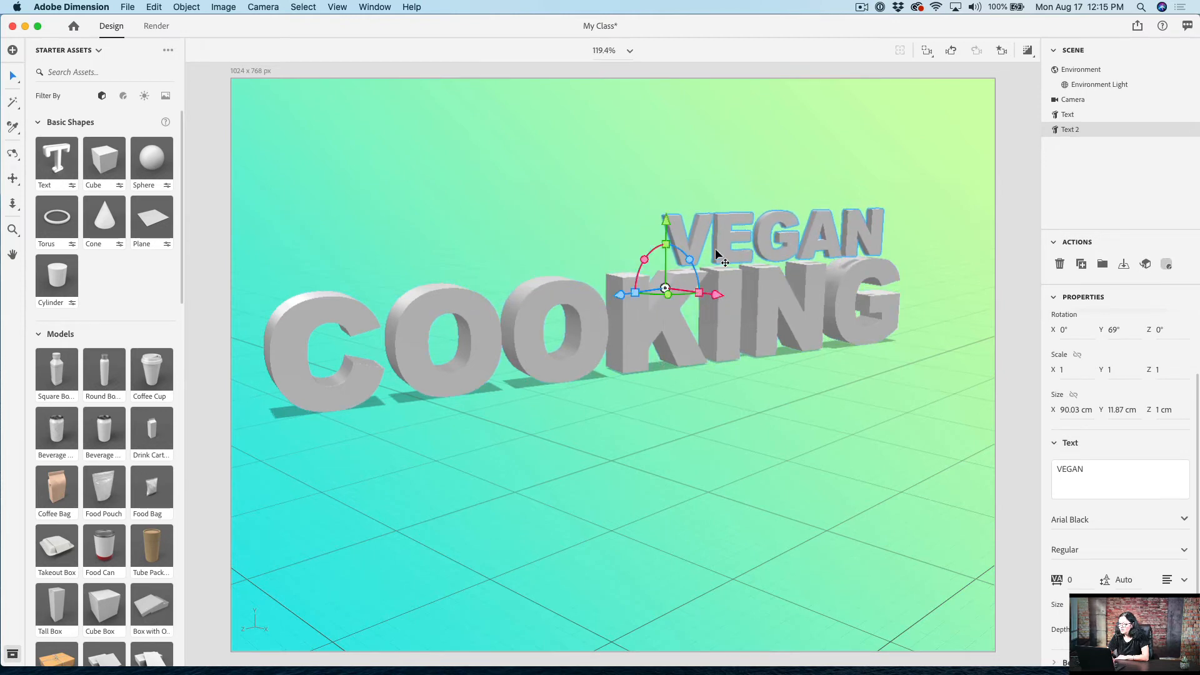
pyautogui.moveTo(668, 222); pyautogui.dragTo(669, 231)
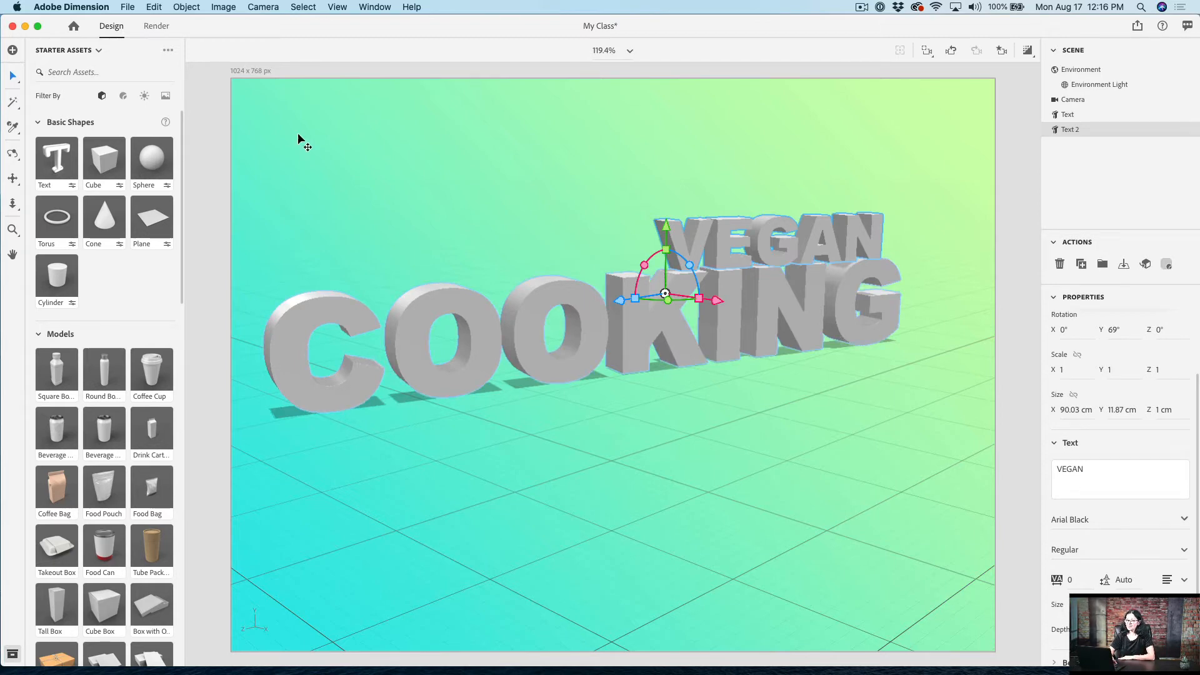
# Step: Look through the available Adobe Standard and Substance materials for the VEGAN text
pyautogui.click(123, 97)
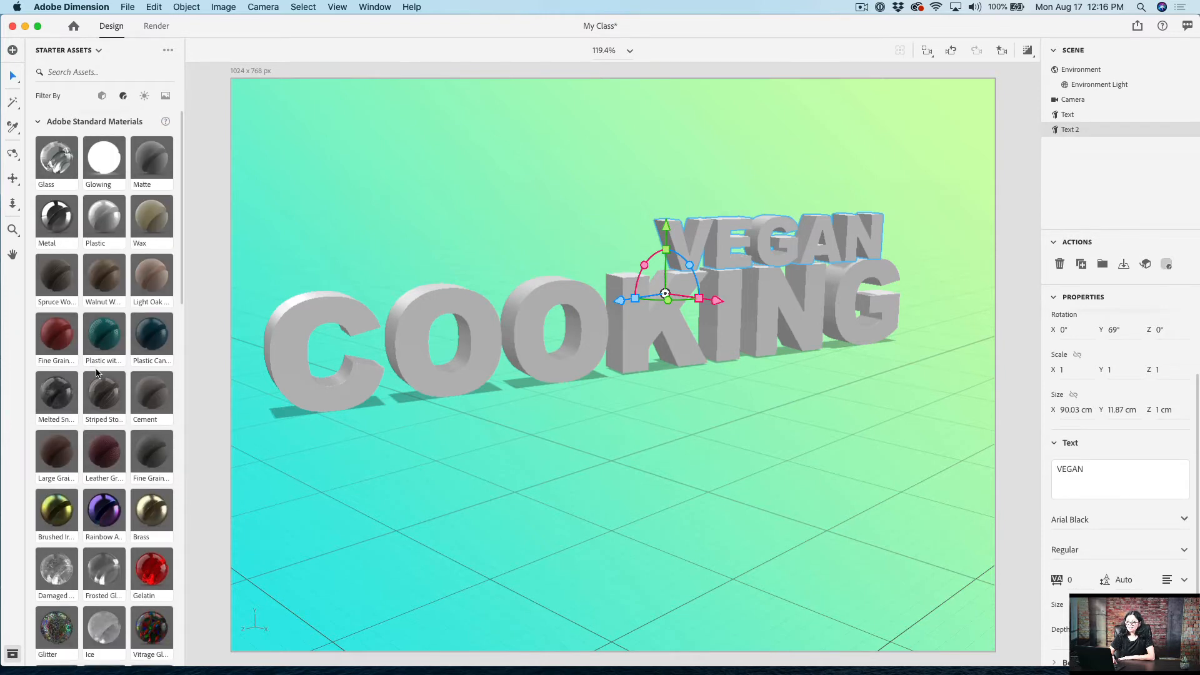
pyautogui.scroll(-5, 96, 373)
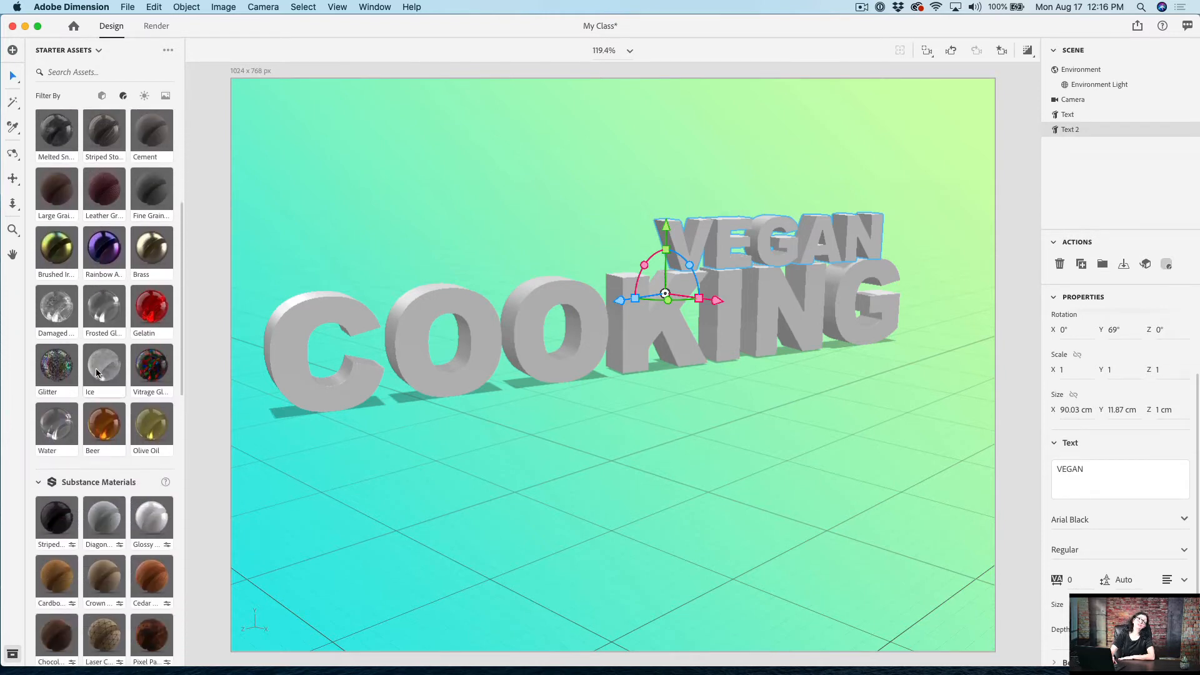
pyautogui.scroll(5, 97, 372)
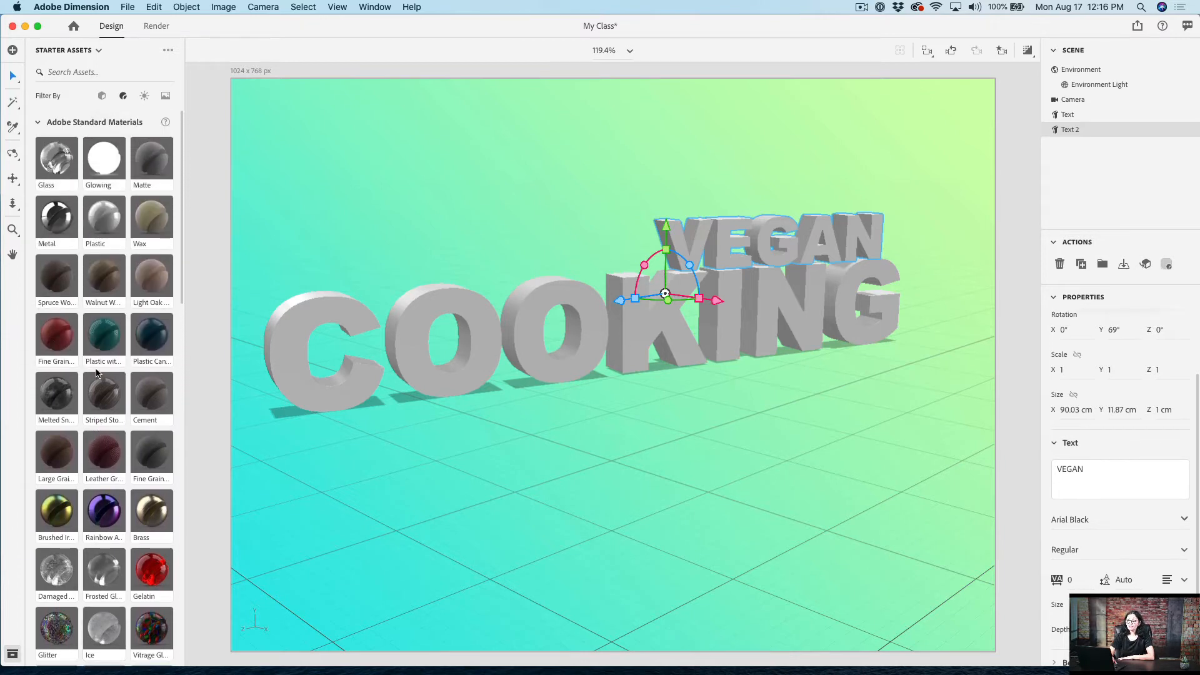
pyautogui.scroll(-4, 97, 373)
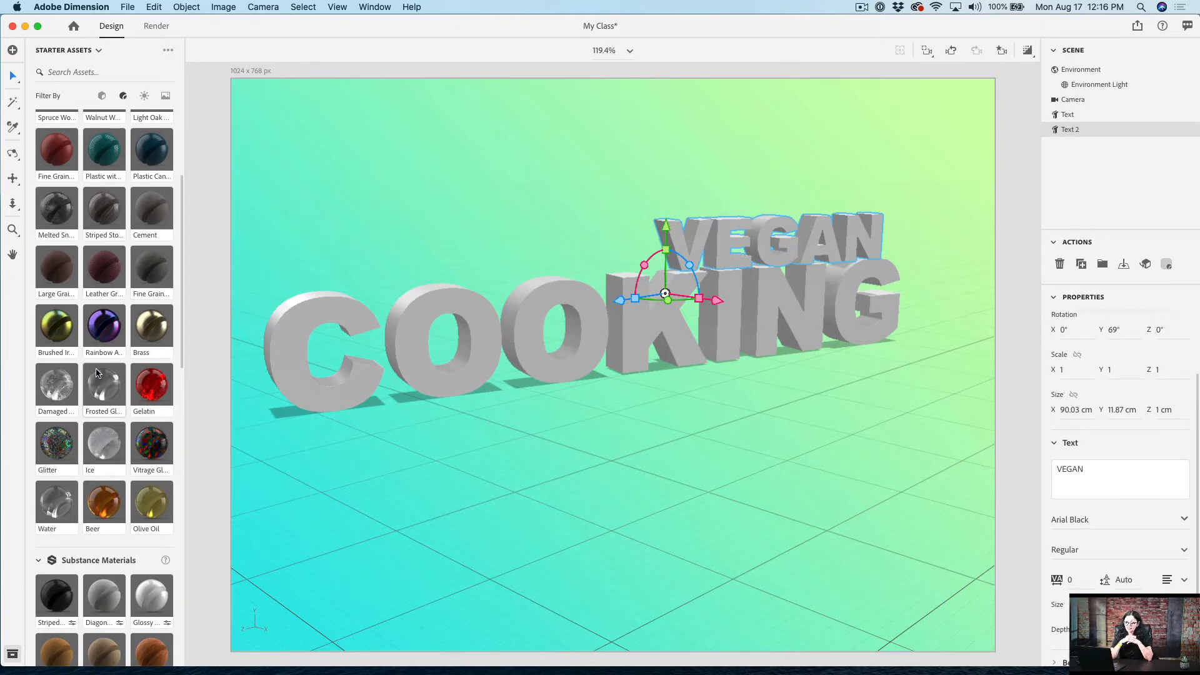
pyautogui.scroll(4, 97, 373)
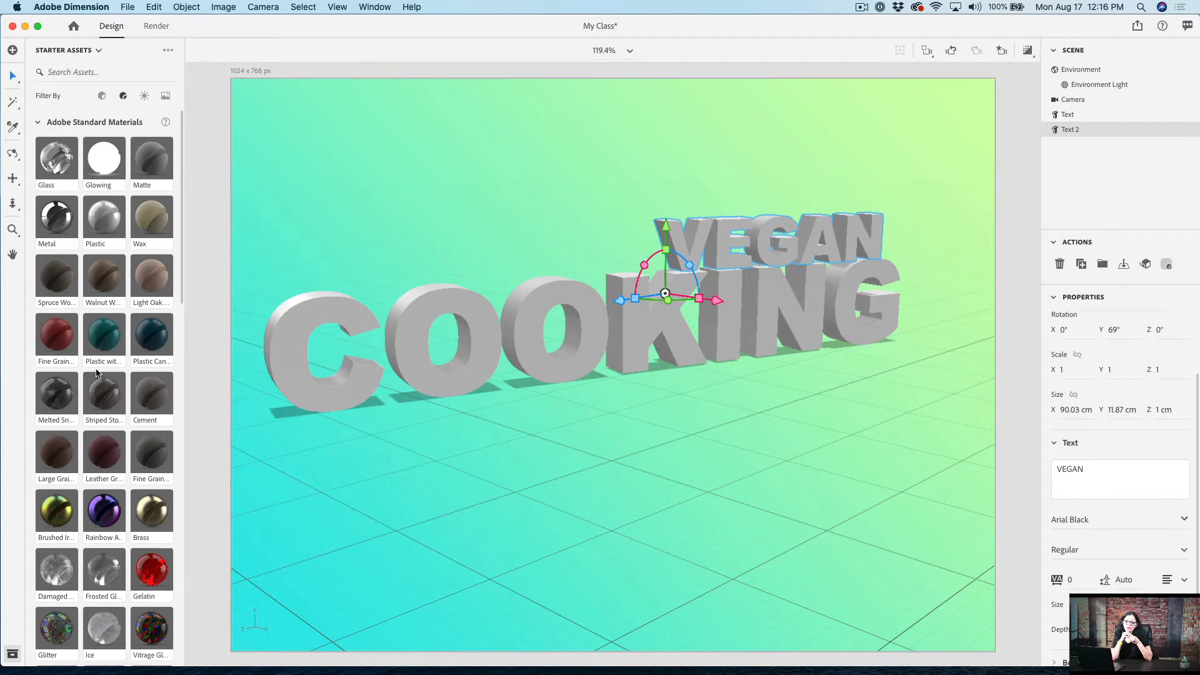
pyautogui.scroll(-5, 96, 373)
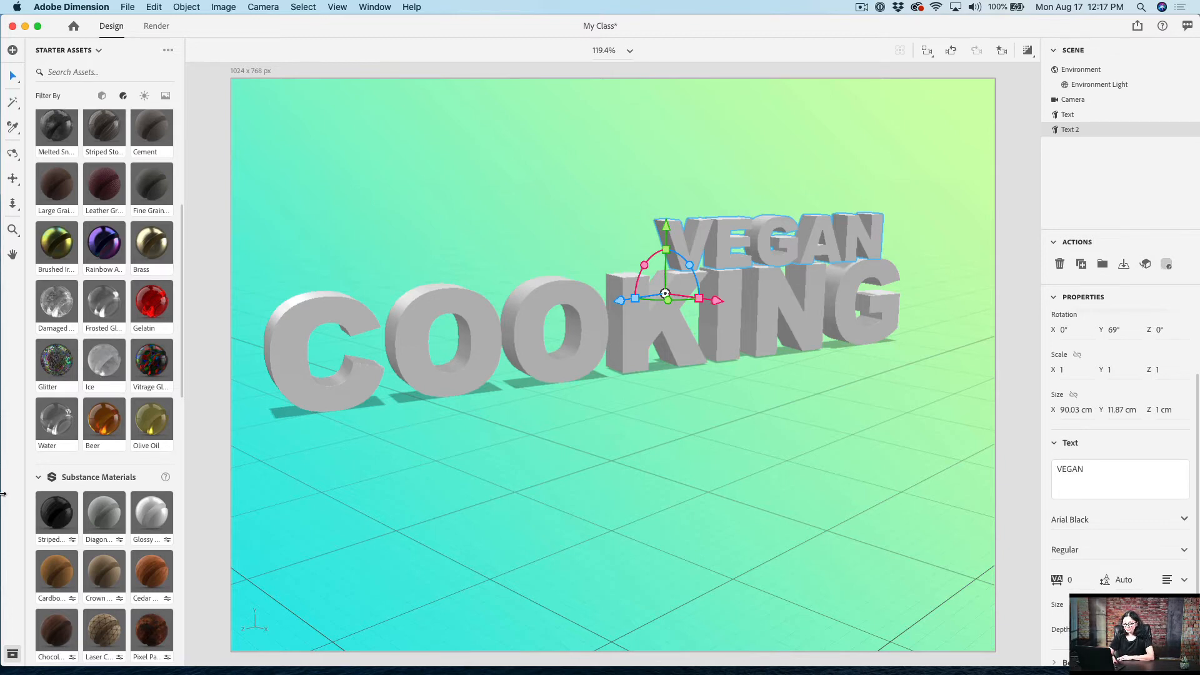
pyautogui.scroll(-10, 157, 511)
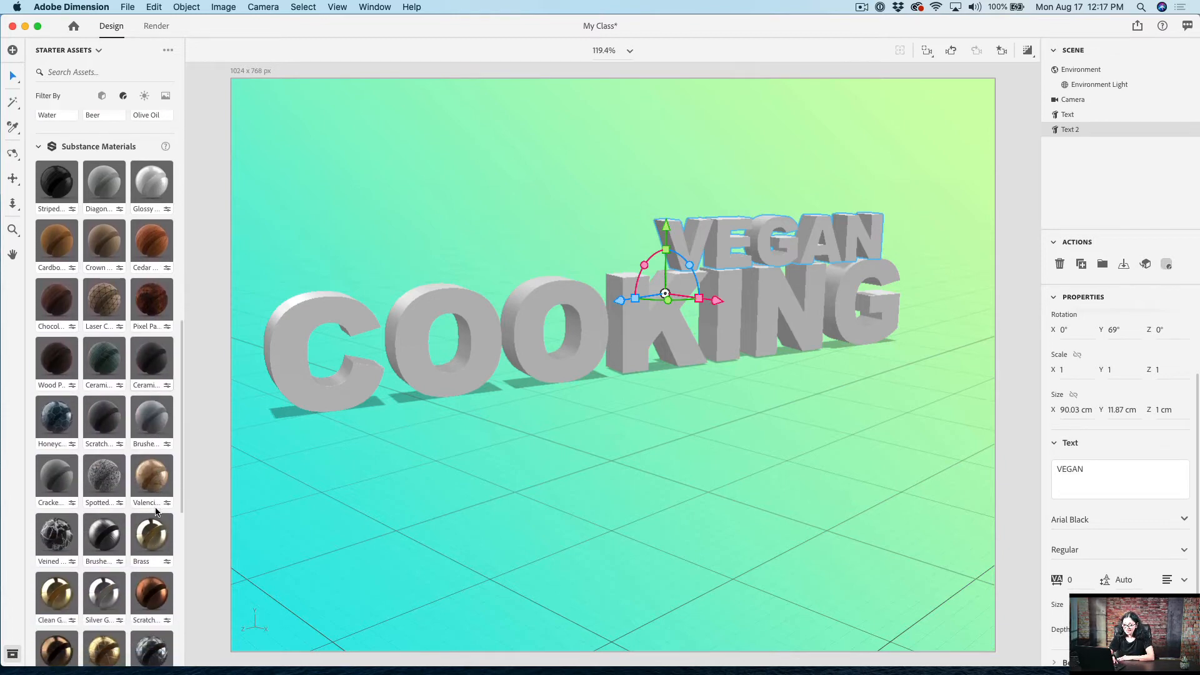
pyautogui.scroll(-10, 157, 511)
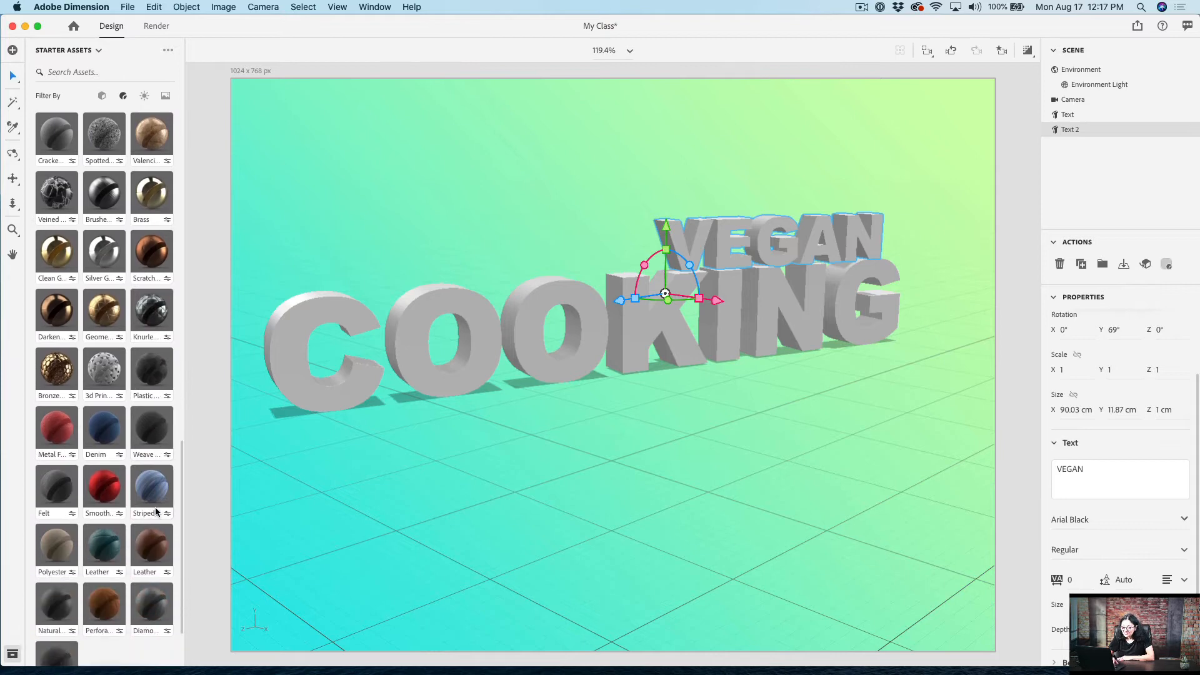
# Step: Apply the red Gelatin standard material to the whole VEGAN text
pyautogui.scroll(15, 156, 511)
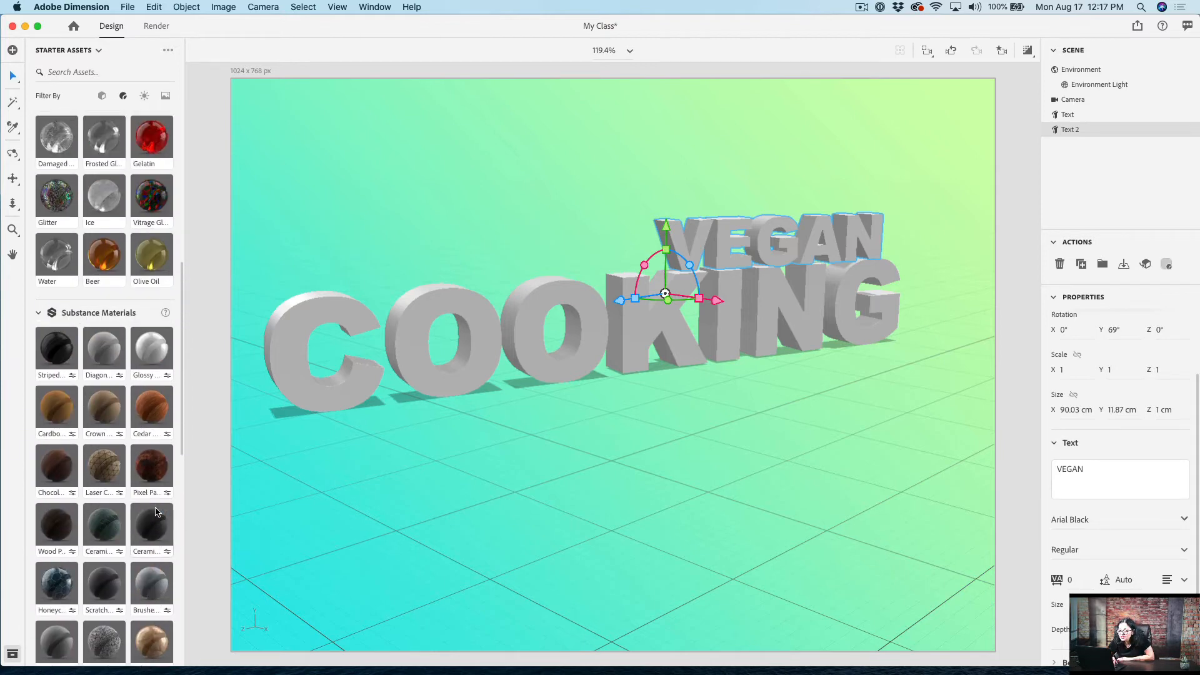
pyautogui.scroll(1, 156, 512)
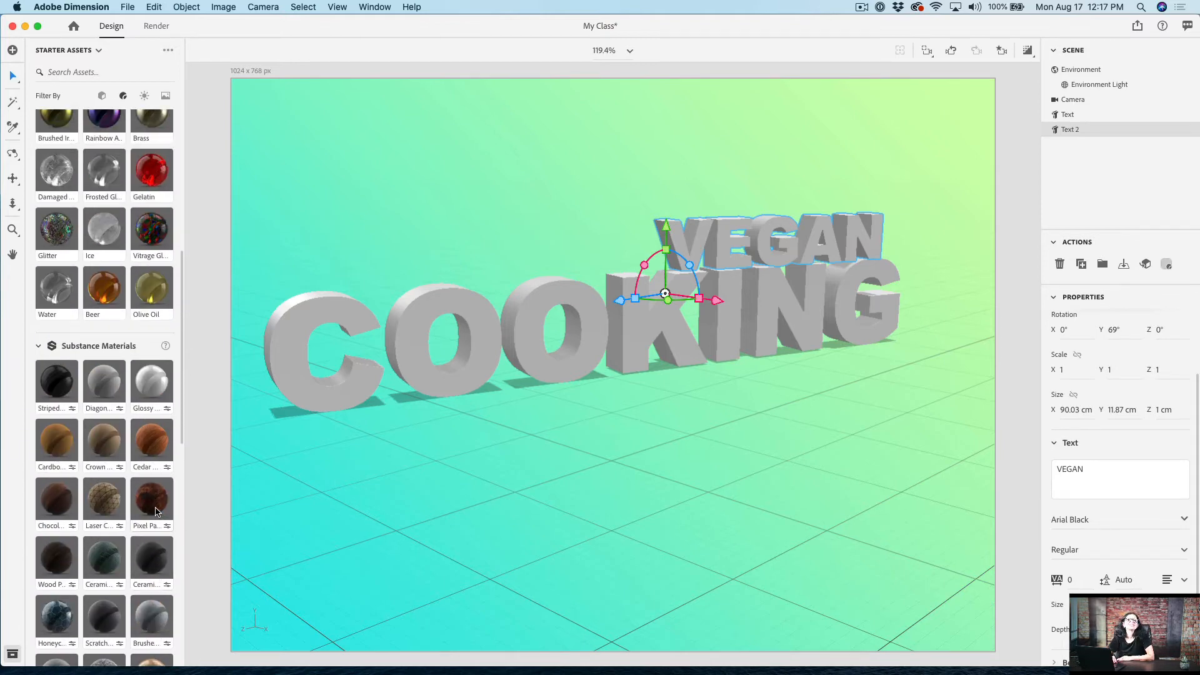
pyautogui.scroll(9, 156, 512)
pyautogui.scroll(3, 156, 511)
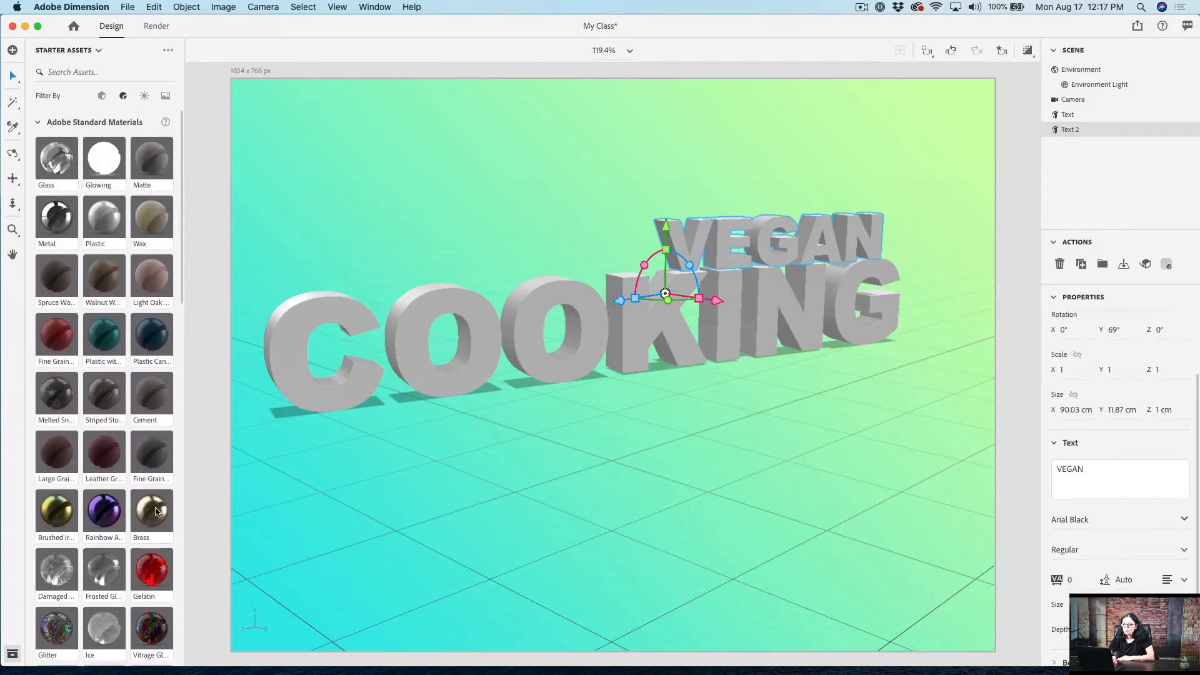
pyautogui.scroll(-4, 156, 511)
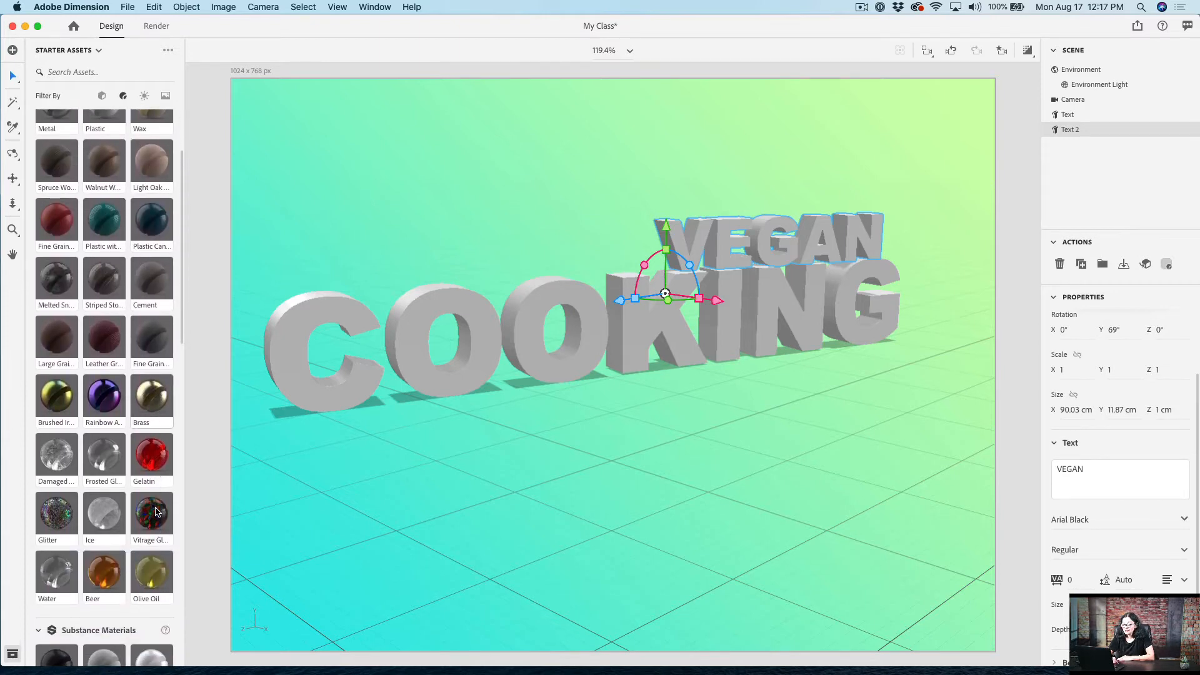
pyautogui.click(156, 458)
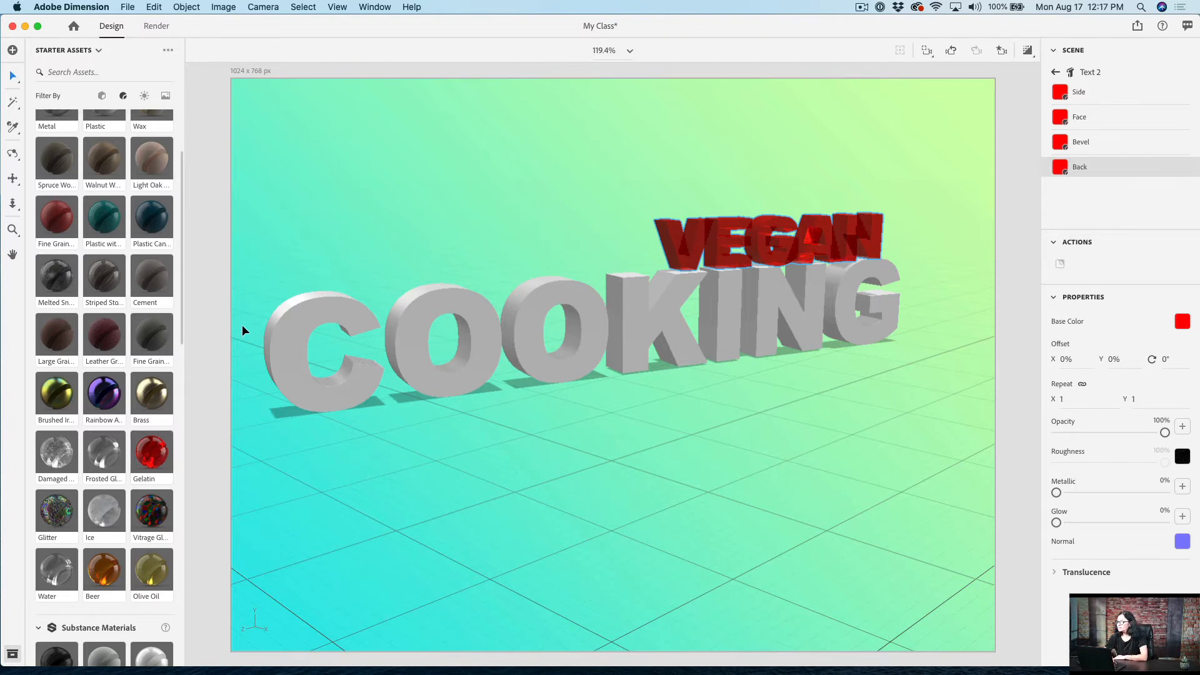
# Step: Apply the clean gold Substance material to the Bevel part of the VEGAN text
pyautogui.click(1087, 145)
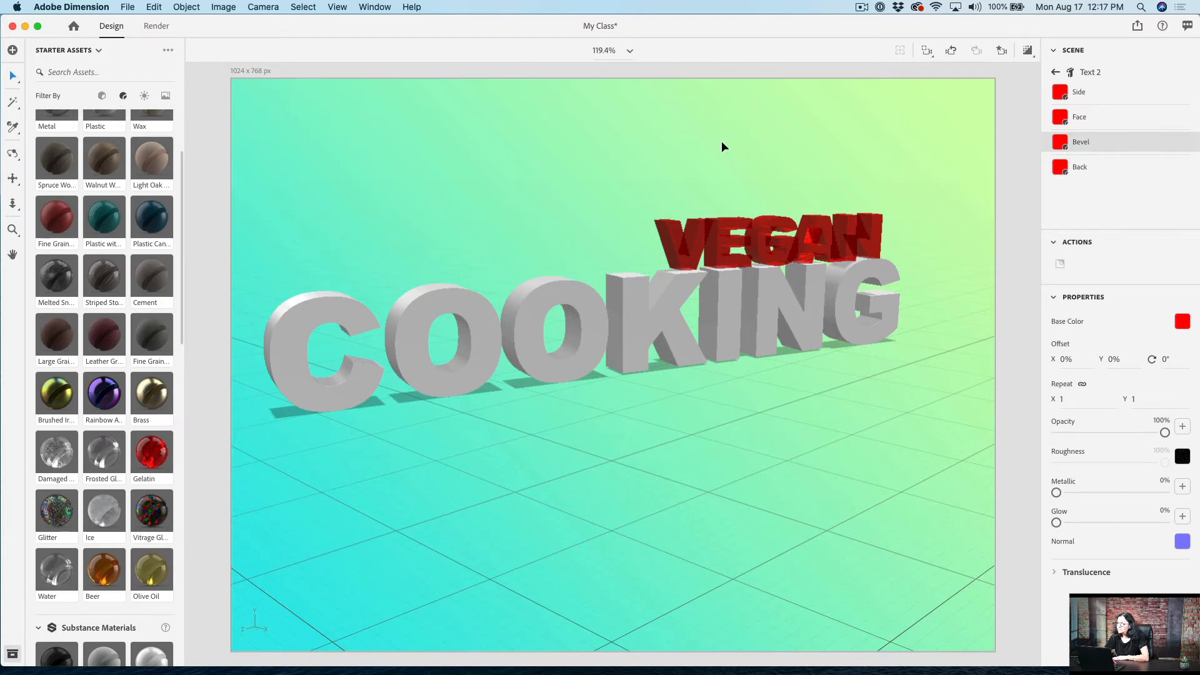
pyautogui.scroll(-2, 116, 419)
pyautogui.scroll(-15, 116, 418)
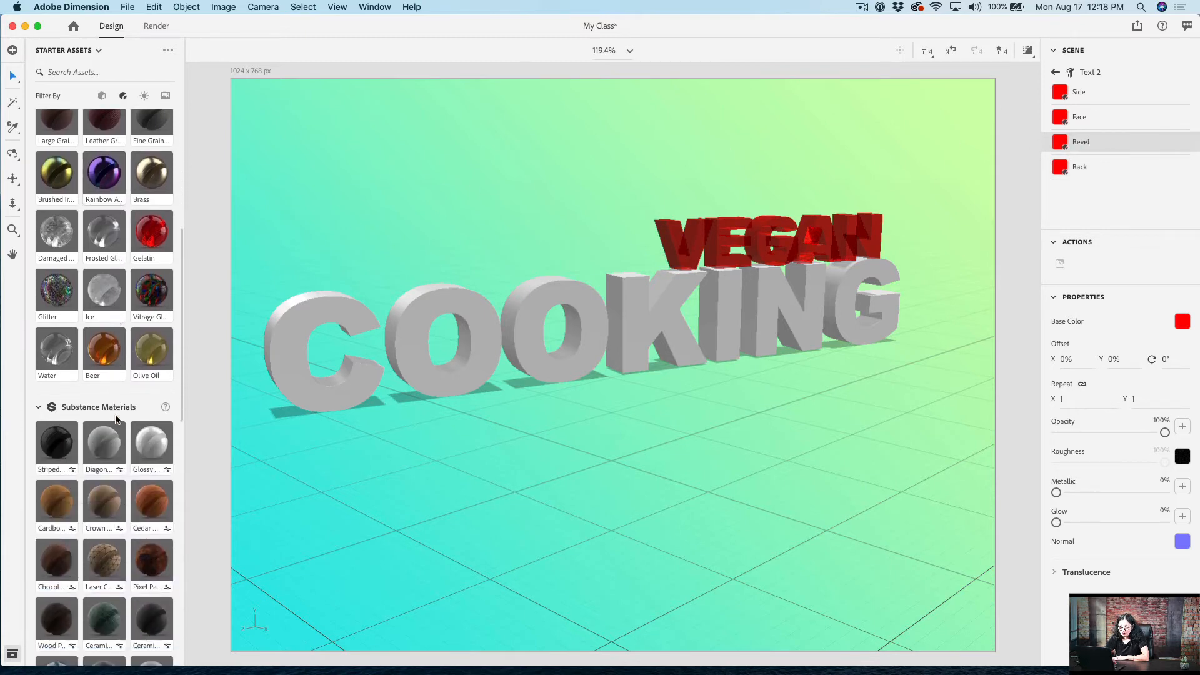
pyautogui.scroll(-5, 115, 419)
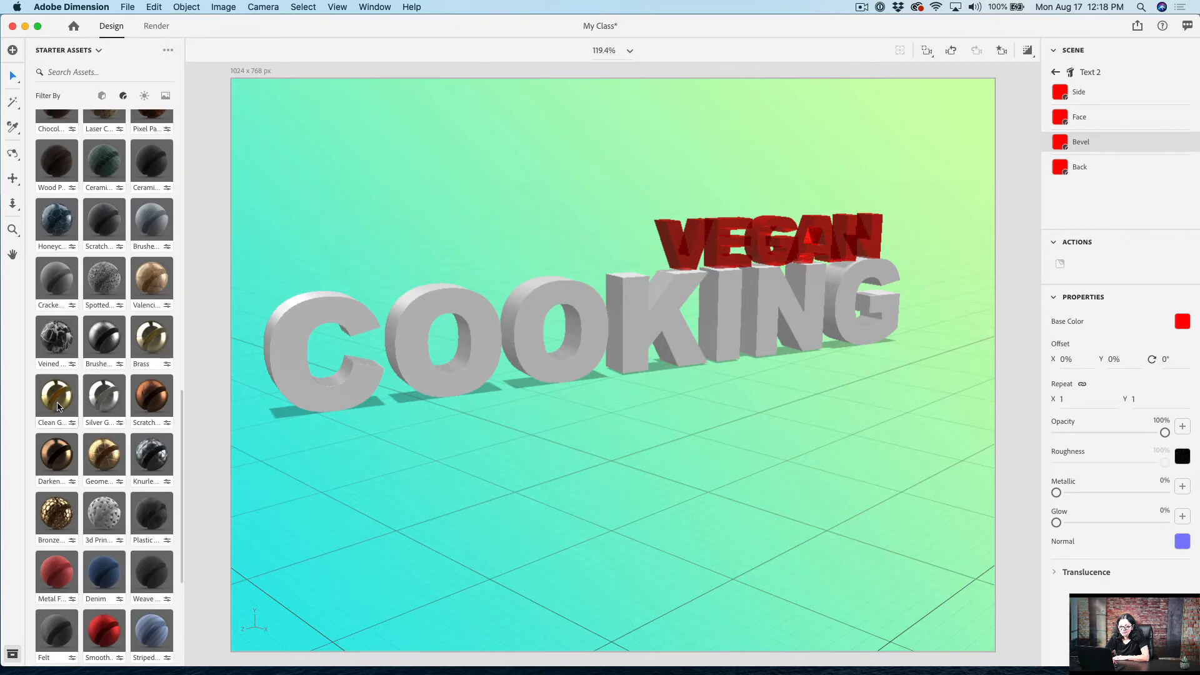
pyautogui.click(57, 407)
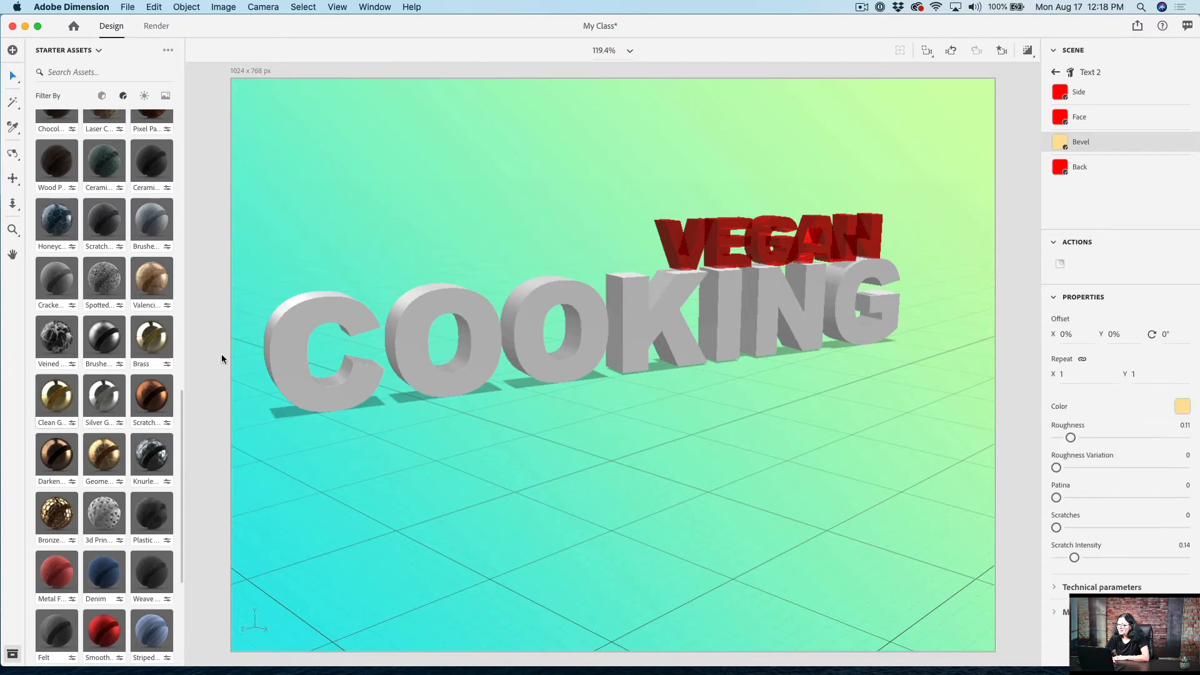
# Step: Apply the same clean gold material to the Side of the VEGAN text and turn on the render preview
pyautogui.click(1079, 93)
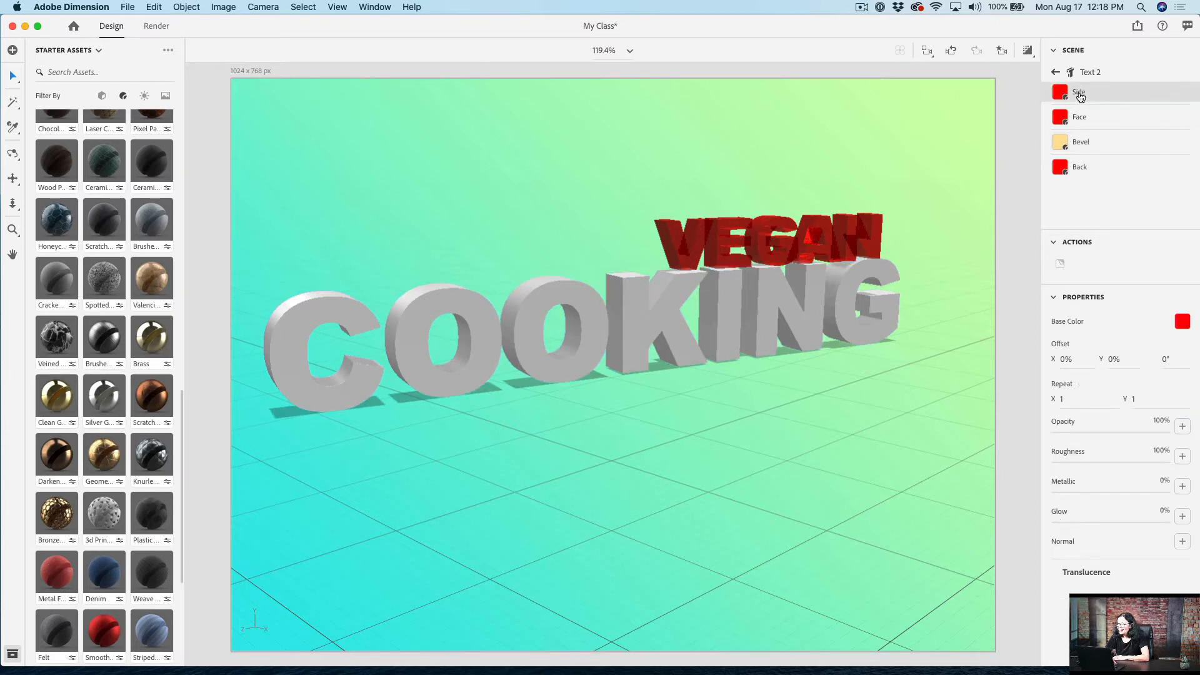
pyautogui.click(54, 411)
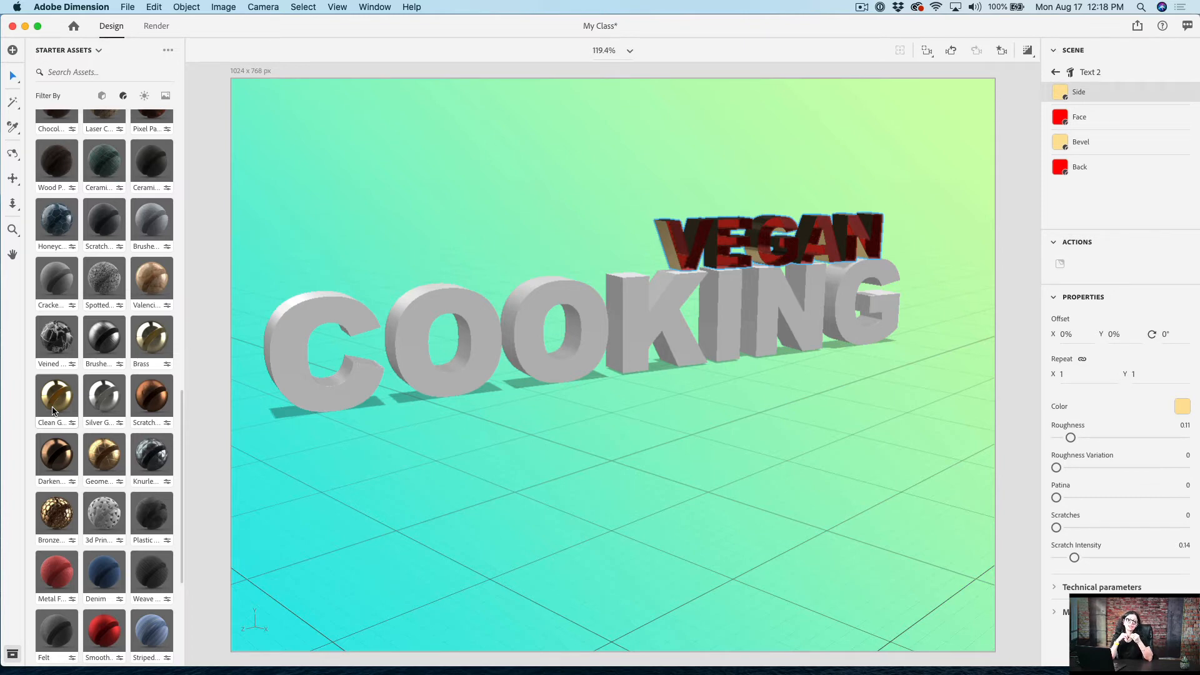
pyautogui.click(1028, 51)
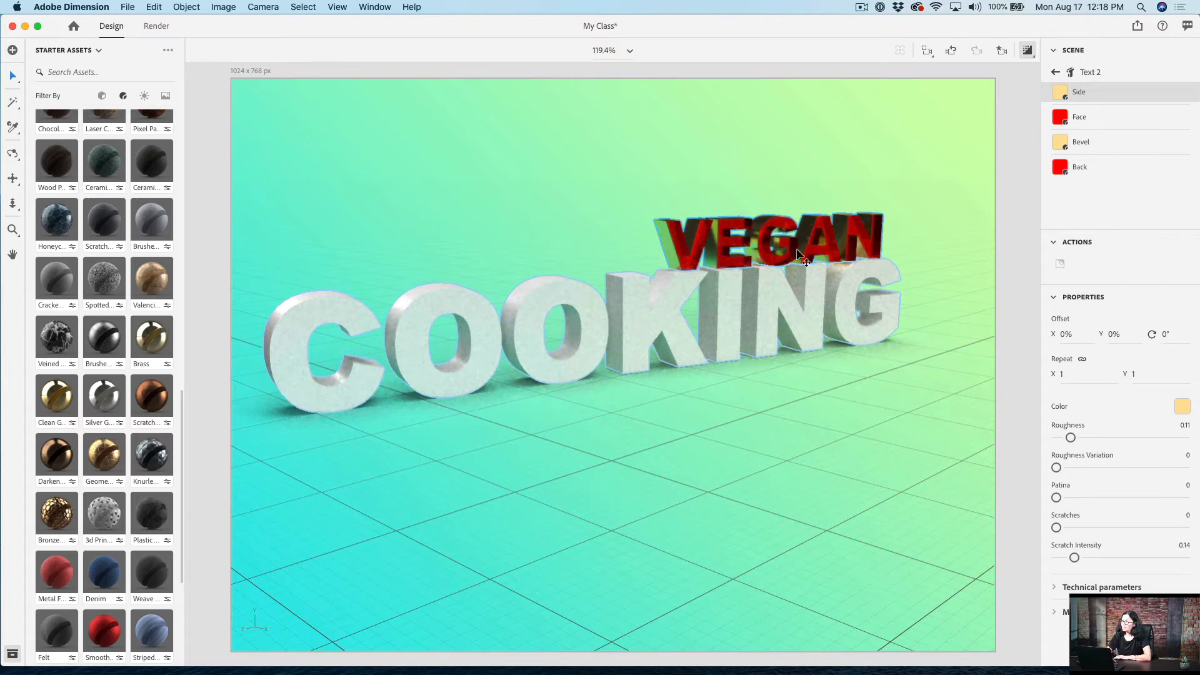
# Step: Apply the Olive Oil standard material to the whole COOKING text, then turn off the render preview
pyautogui.click(1057, 72)
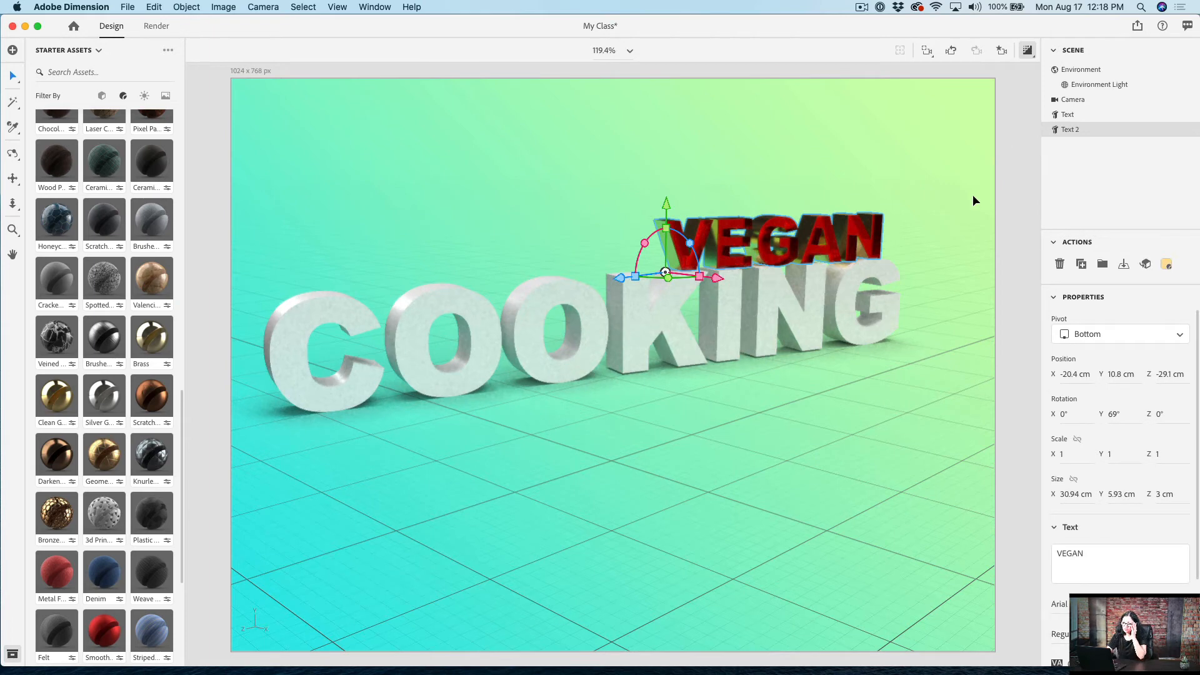
pyautogui.click(1073, 118)
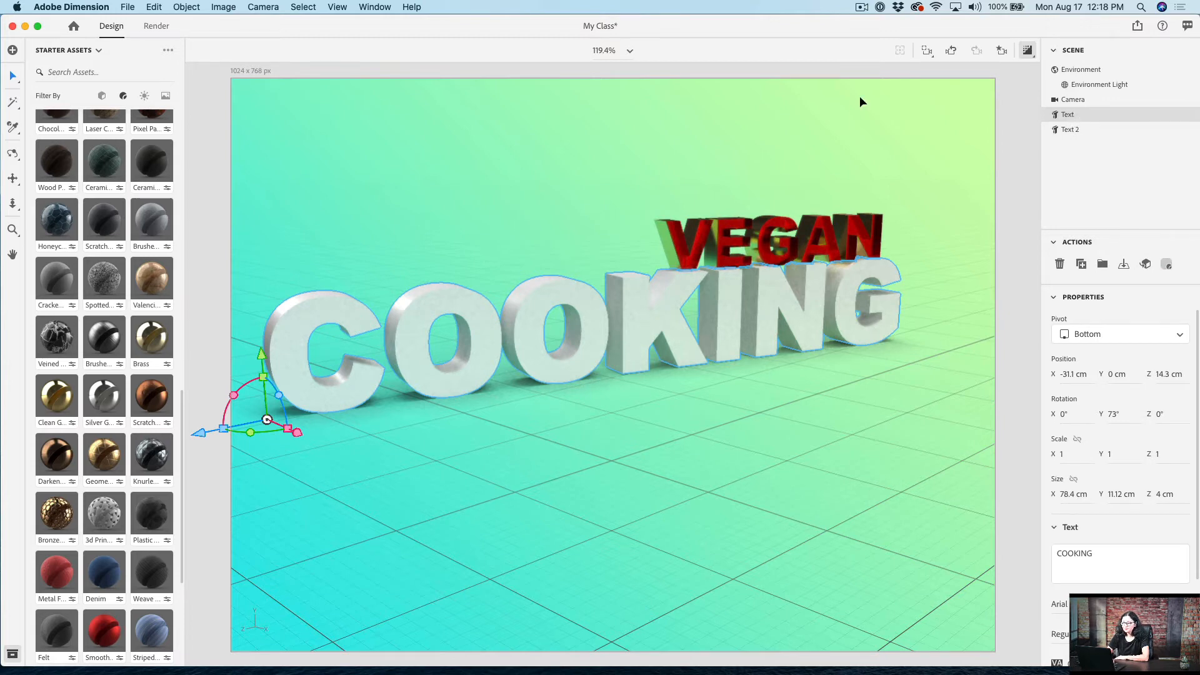
pyautogui.scroll(-3, 76, 423)
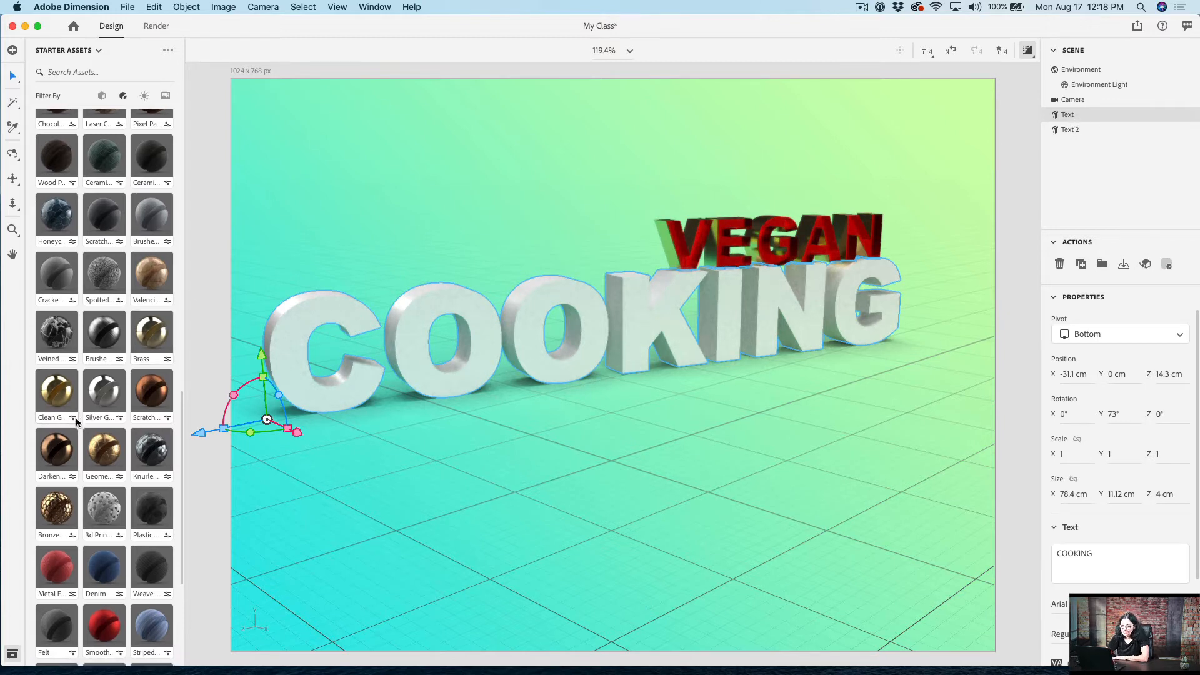
pyautogui.scroll(12, 77, 423)
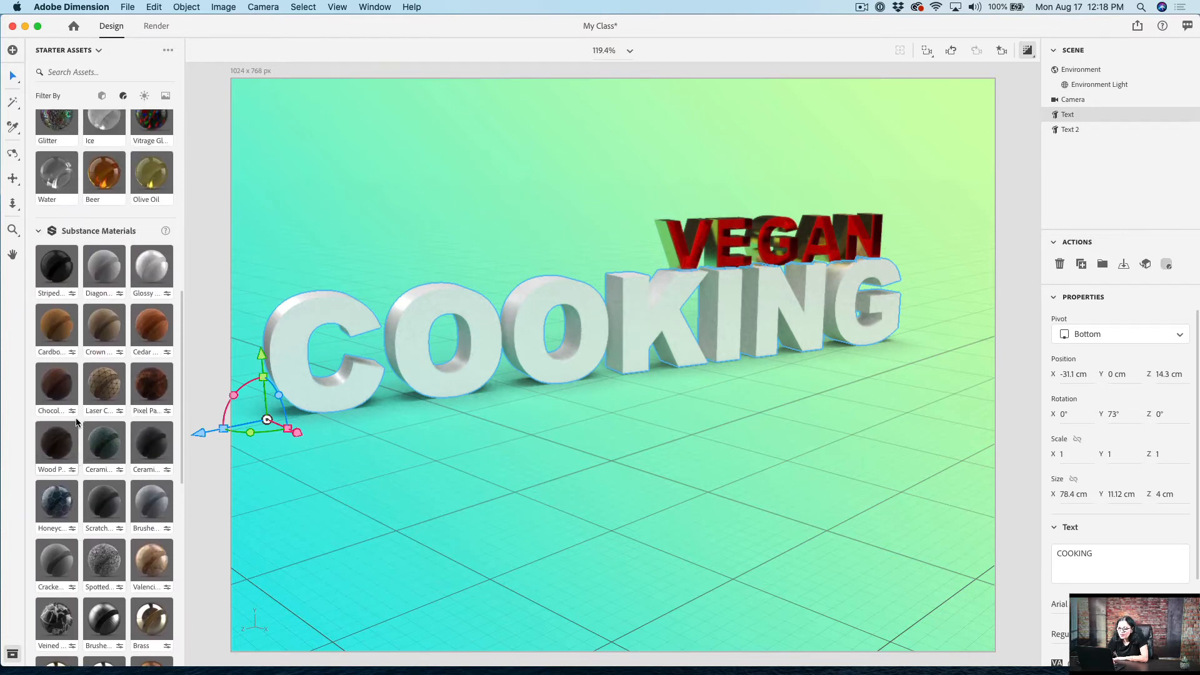
pyautogui.click(147, 189)
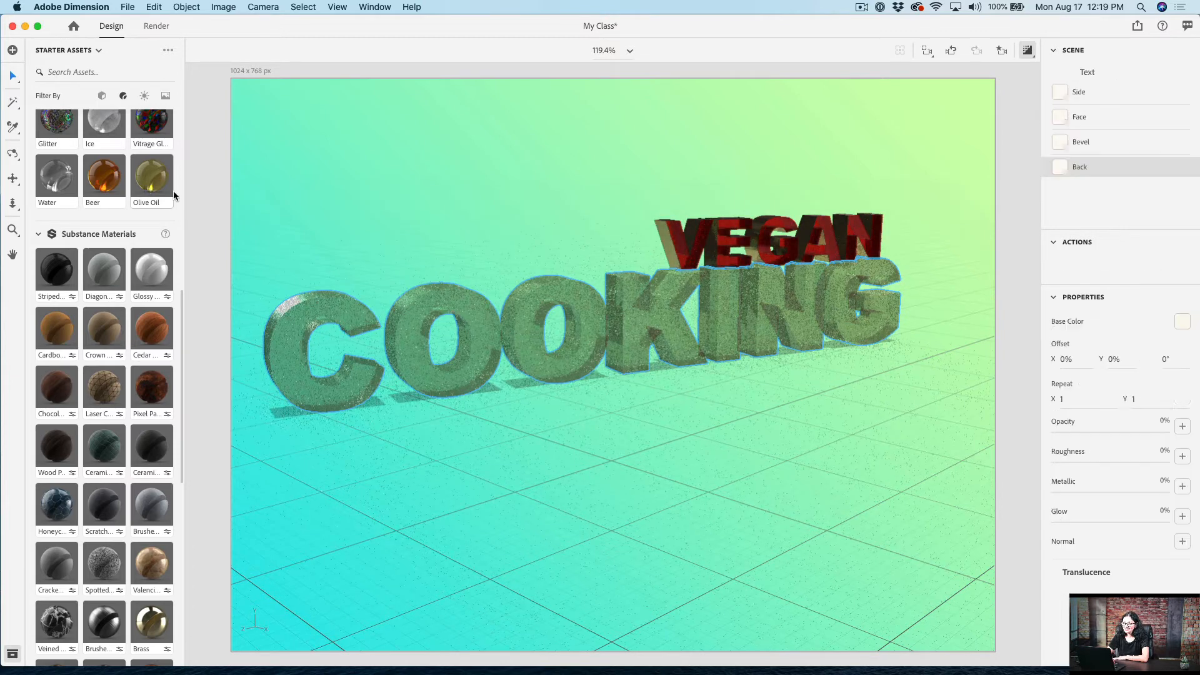
pyautogui.click(1028, 50)
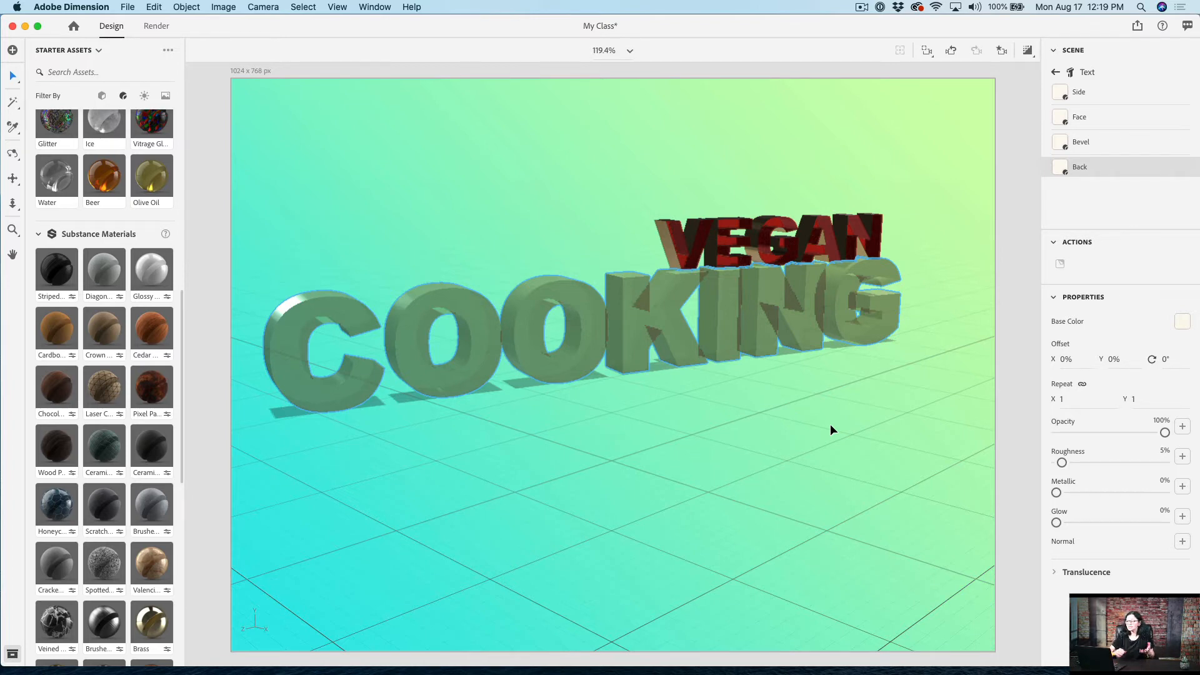
# Step: Apply the clean gold Substance material to the Side of the COOKING text
pyautogui.click(1092, 97)
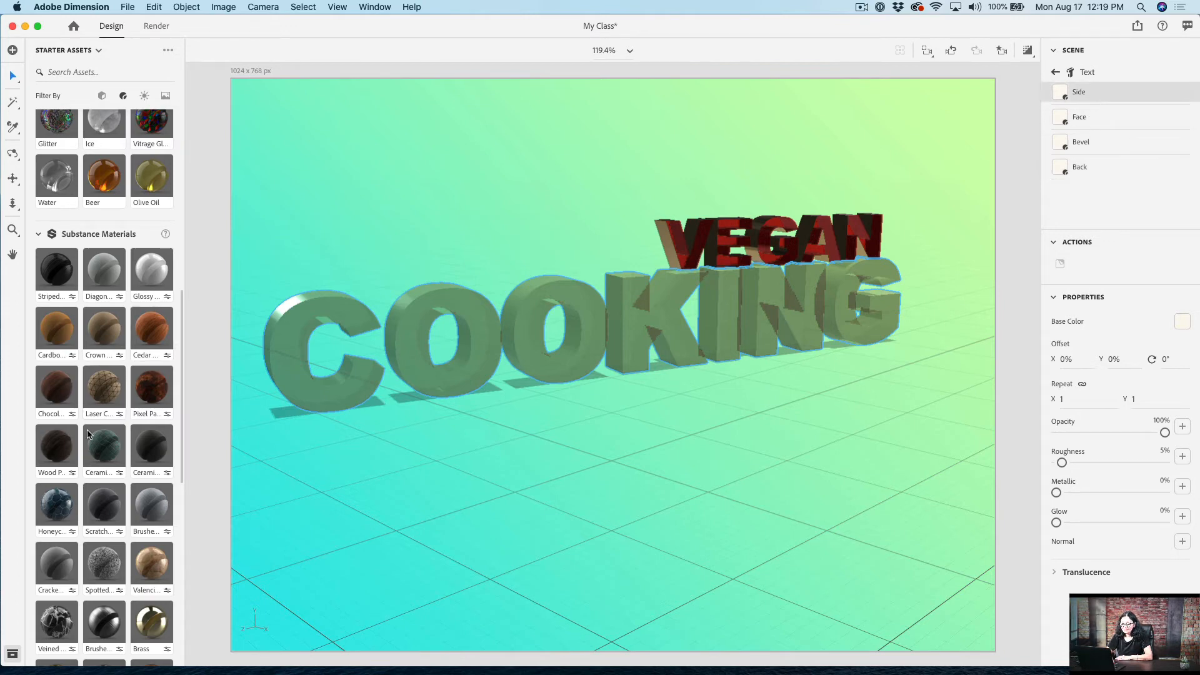
pyautogui.scroll(-3, 88, 436)
pyautogui.scroll(-1, 88, 435)
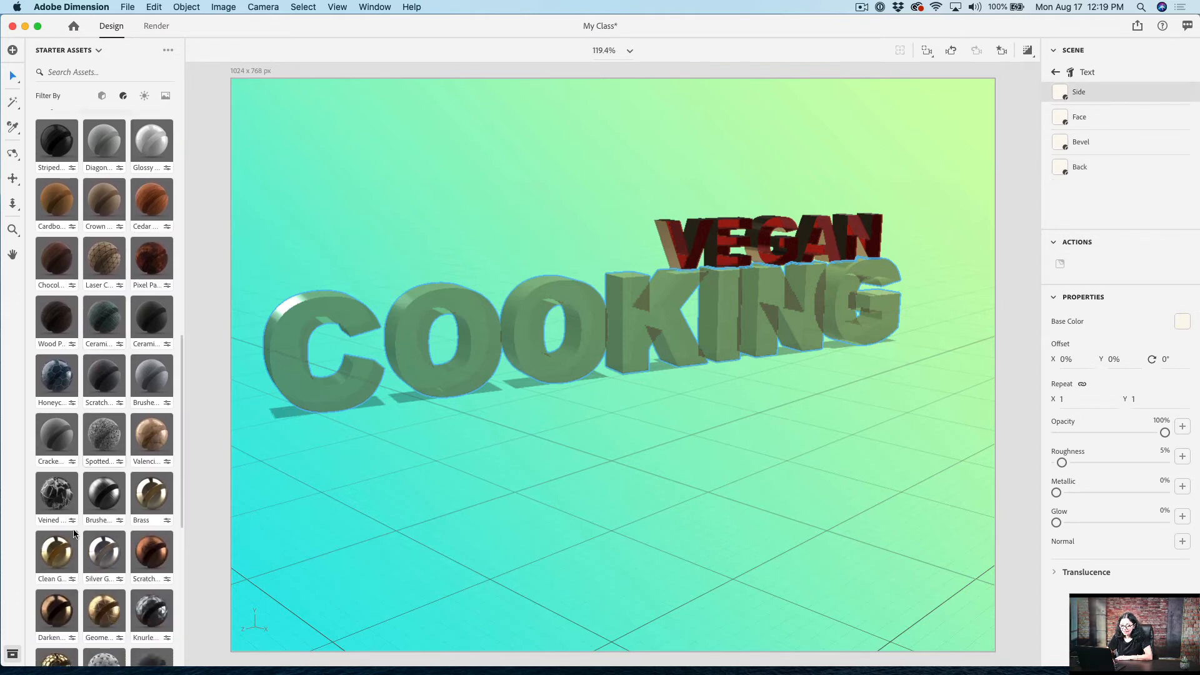
pyautogui.click(55, 562)
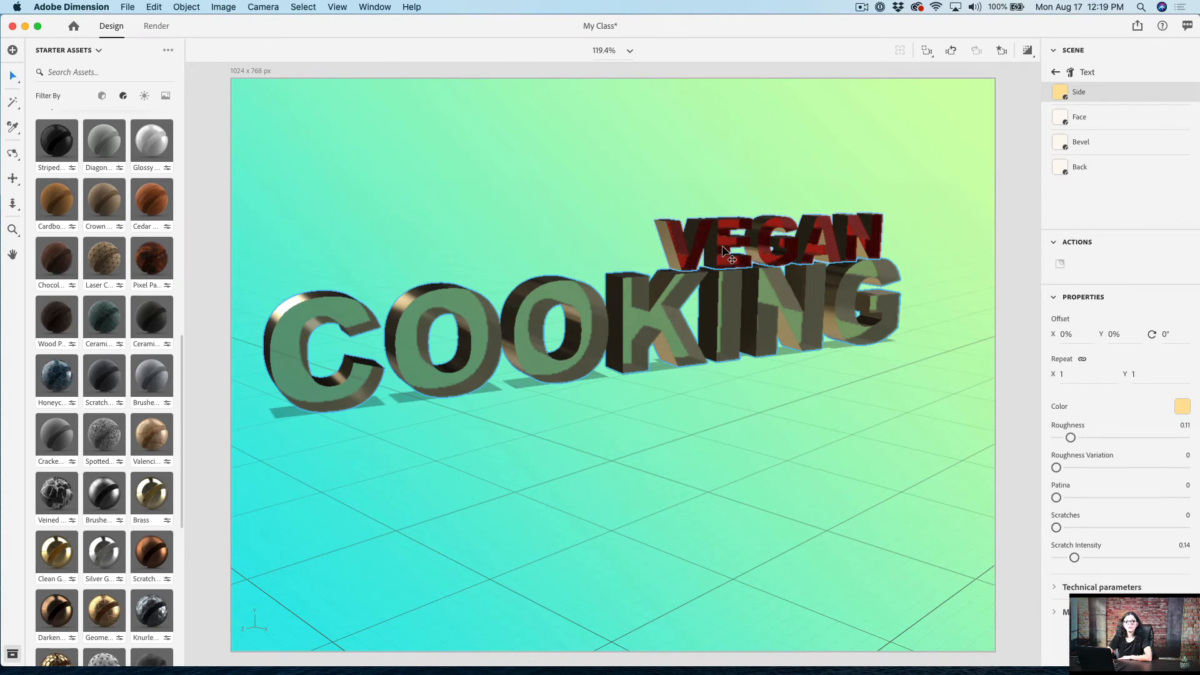
# Step: Increase the text size of VEGAN so that it becomes noticeably larger above COOKING
pyautogui.click(1055, 73)
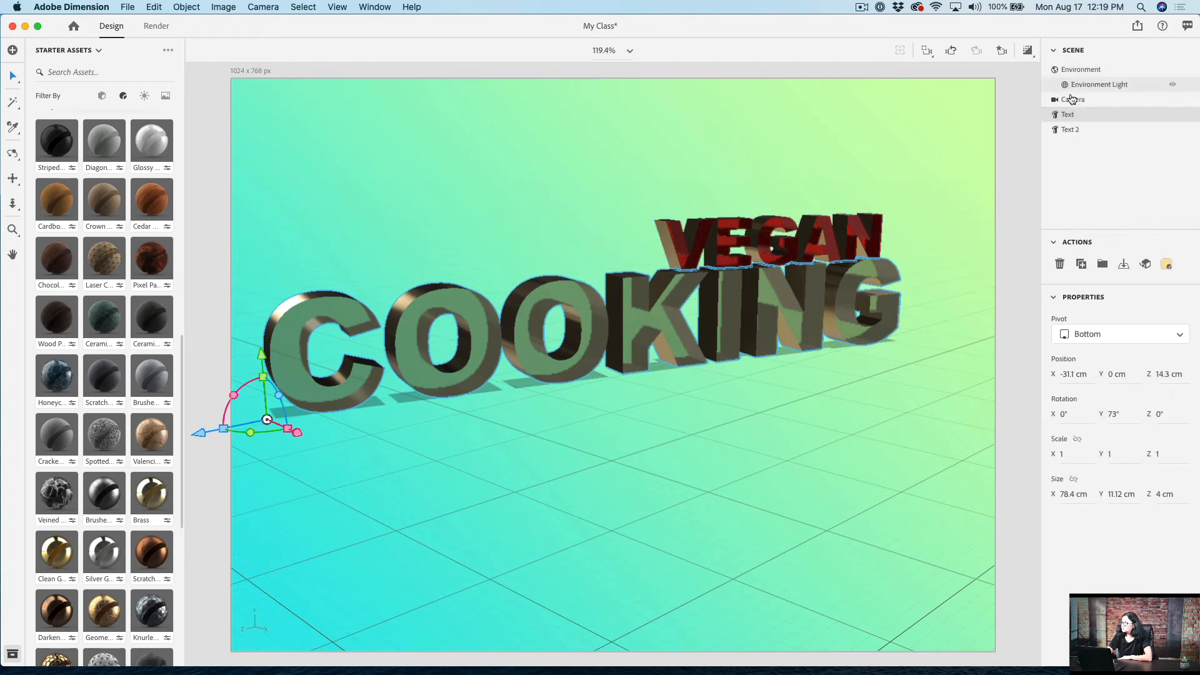
pyautogui.click(1080, 130)
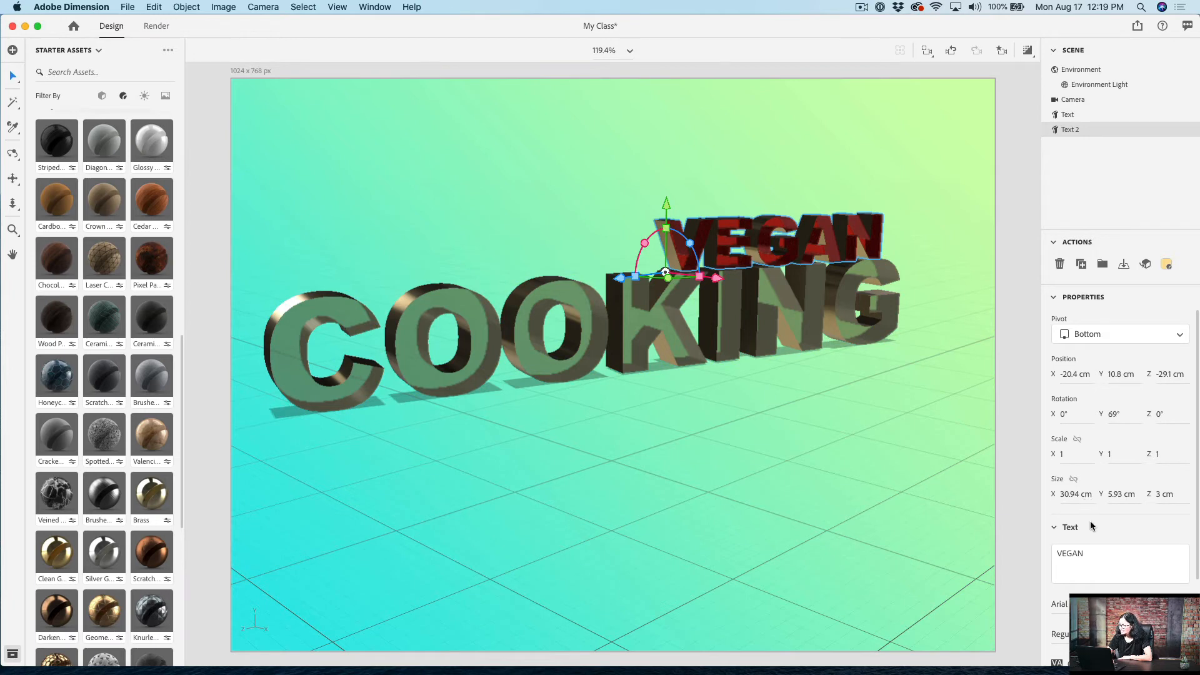
pyautogui.scroll(-2, 1106, 595)
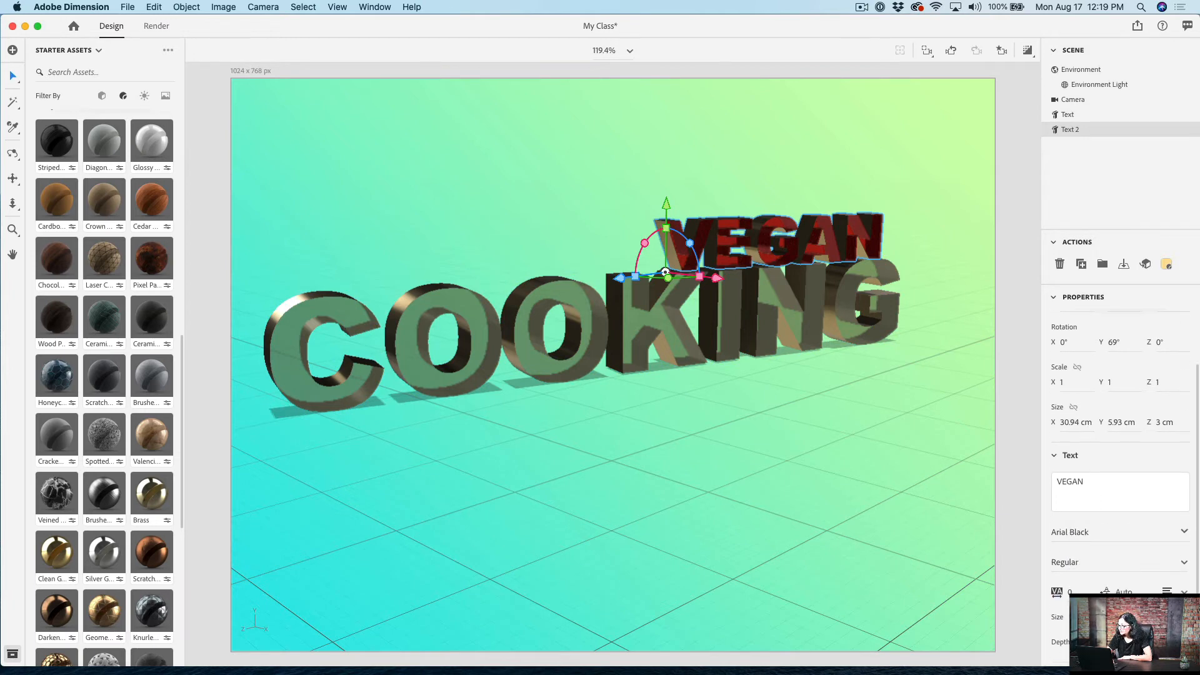
pyautogui.moveTo(1103, 617); pyautogui.dragTo(1119, 617)
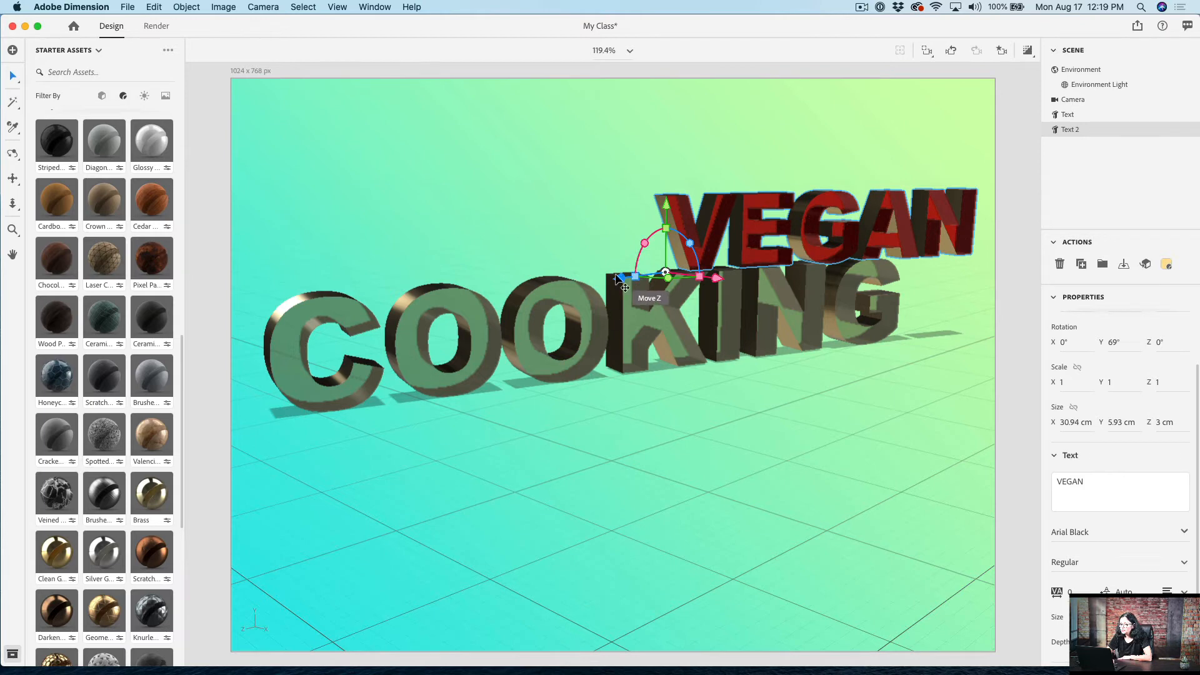
# Step: Position the VEGAN text above the KING letters, rotated 76° about Y, with its text size reduced slightly
pyautogui.moveTo(614, 275); pyautogui.dragTo(517, 267)
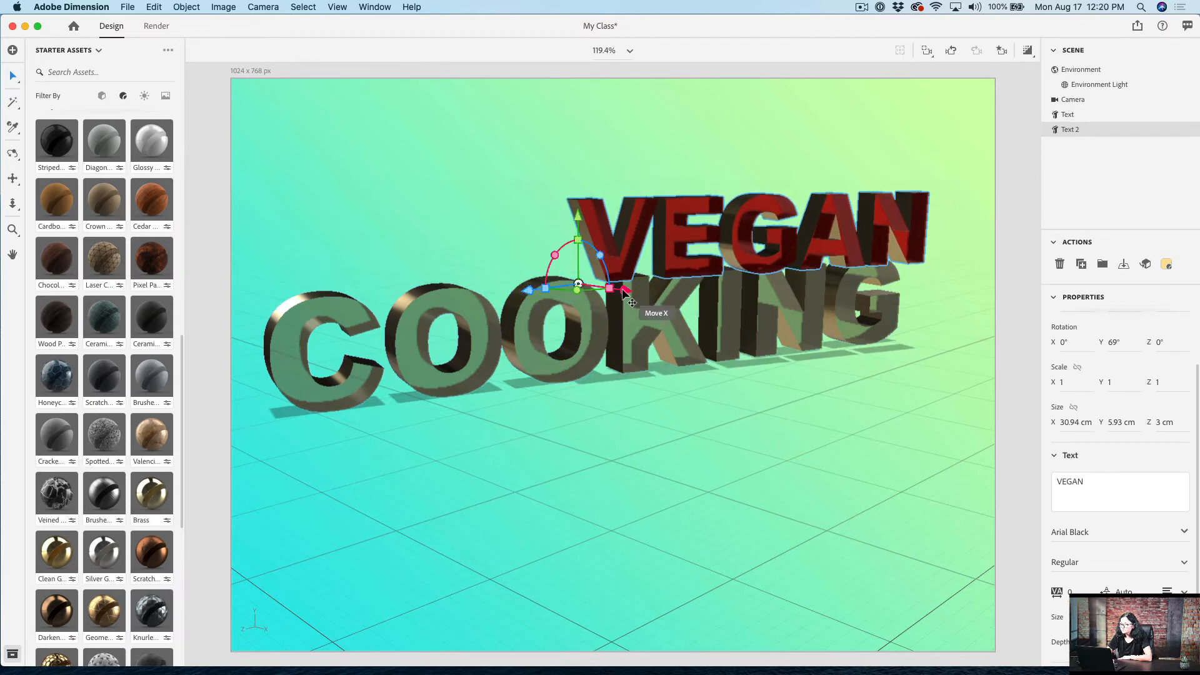
pyautogui.moveTo(620, 284)
pyautogui.mouseDown()
pyautogui.moveTo(589, 270)
pyautogui.moveTo(537, 283)
pyautogui.moveTo(584, 281)
pyautogui.moveTo(622, 305)
pyautogui.mouseUp()
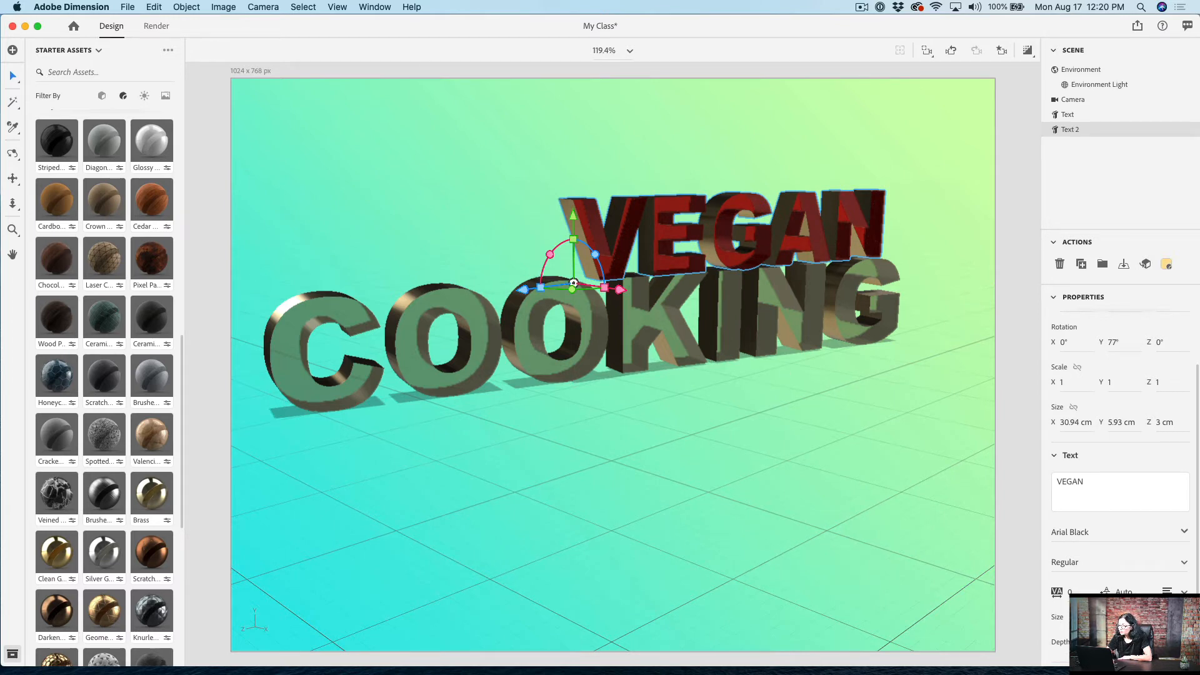
pyautogui.moveTo(1102, 628); pyautogui.dragTo(1099, 628)
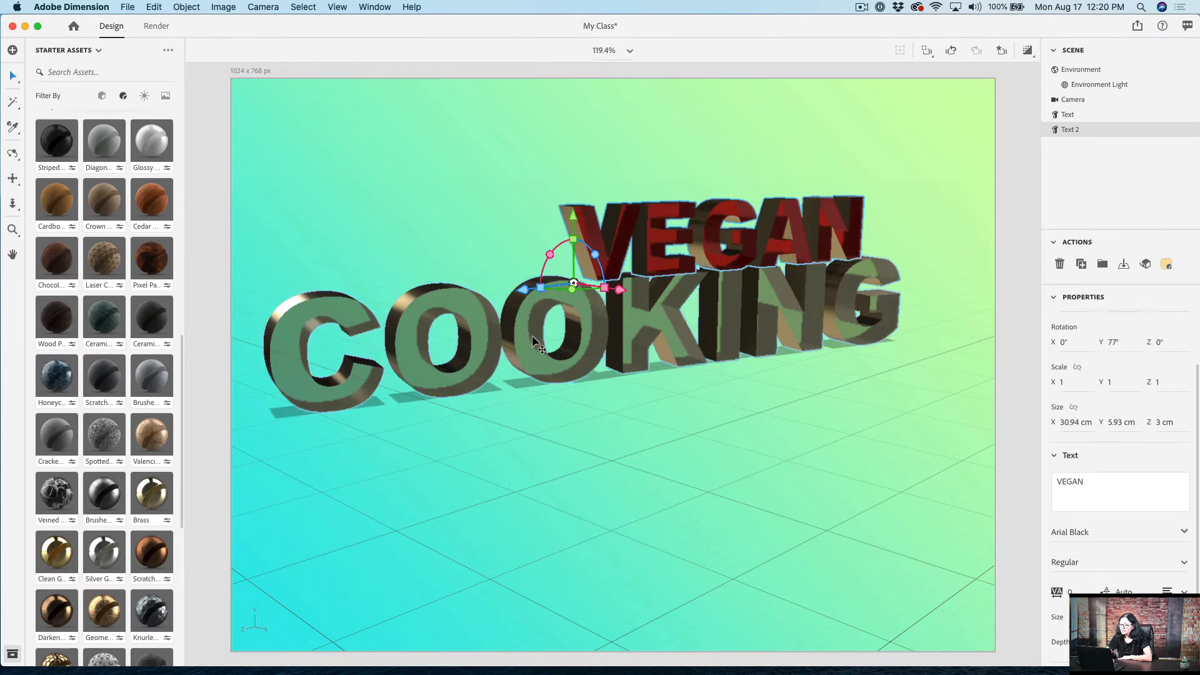
pyautogui.moveTo(523, 288); pyautogui.dragTo(656, 287)
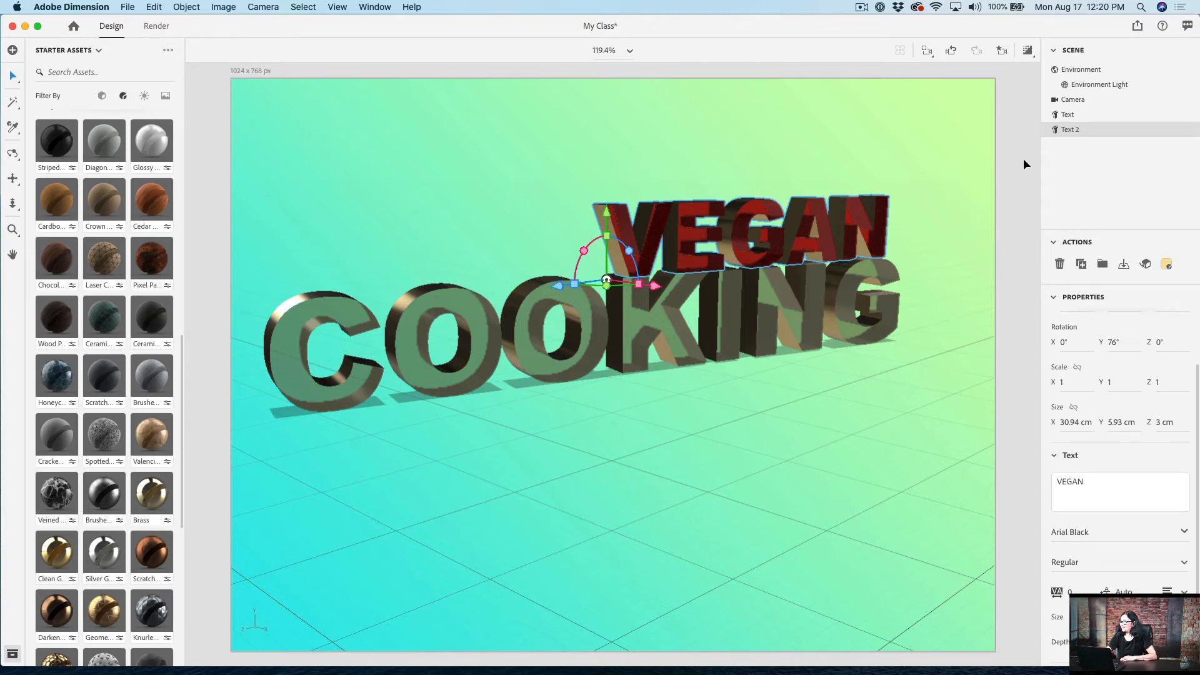
# Step: Convert the COOKING text to a standard model and expand its group into the individual letter glyphs
pyautogui.click(1074, 129)
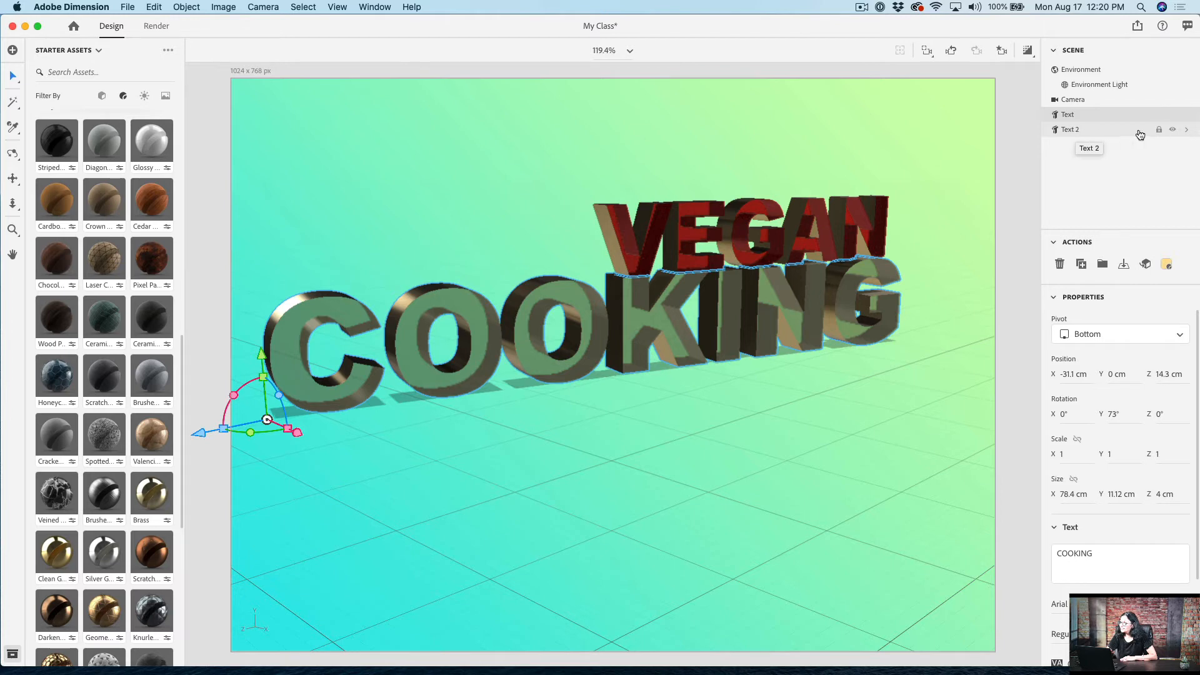
pyautogui.click(1146, 265)
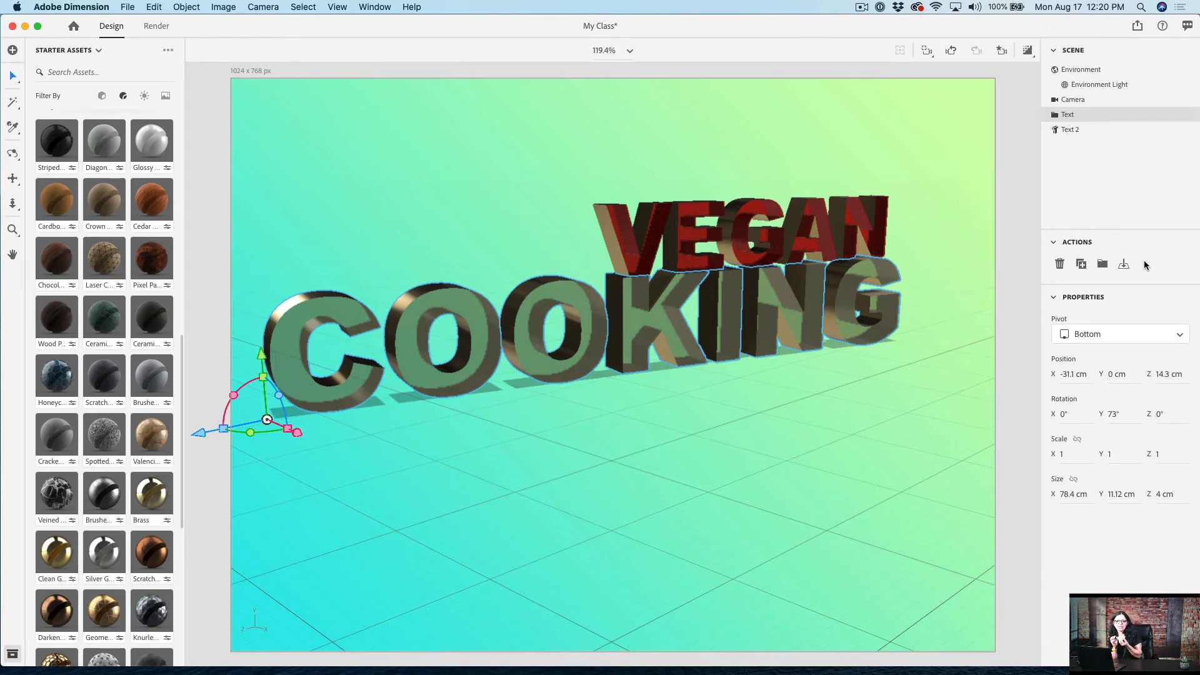
pyautogui.click(1055, 115)
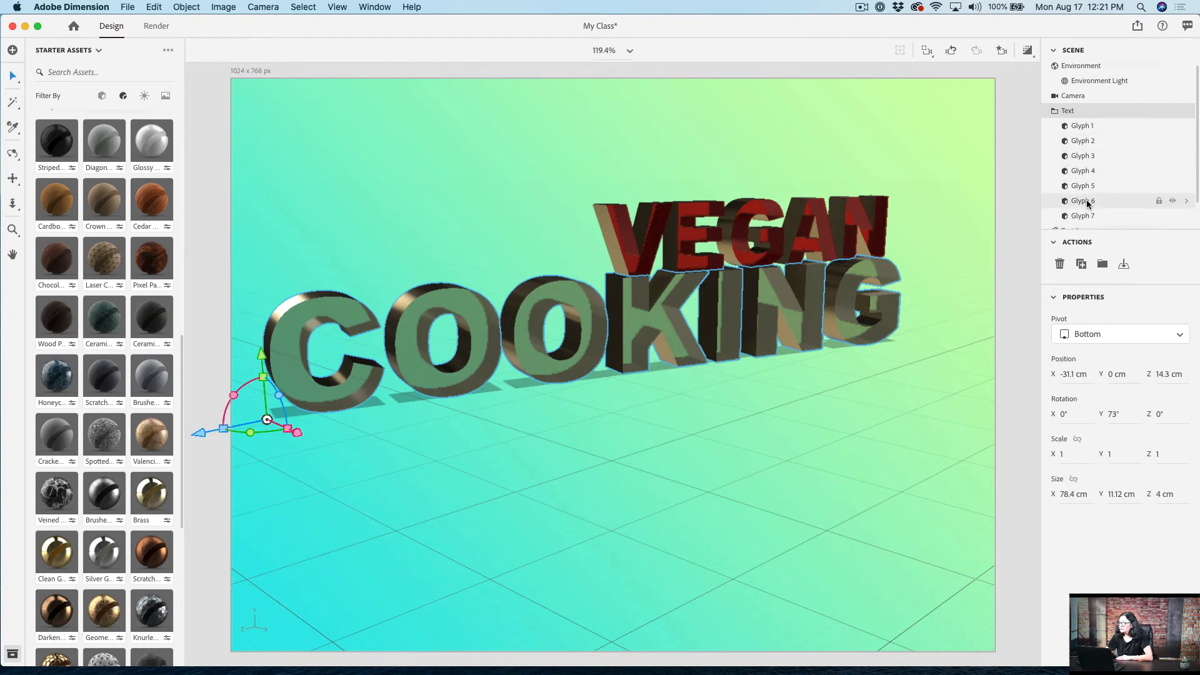
pyautogui.scroll(-2, 1086, 203)
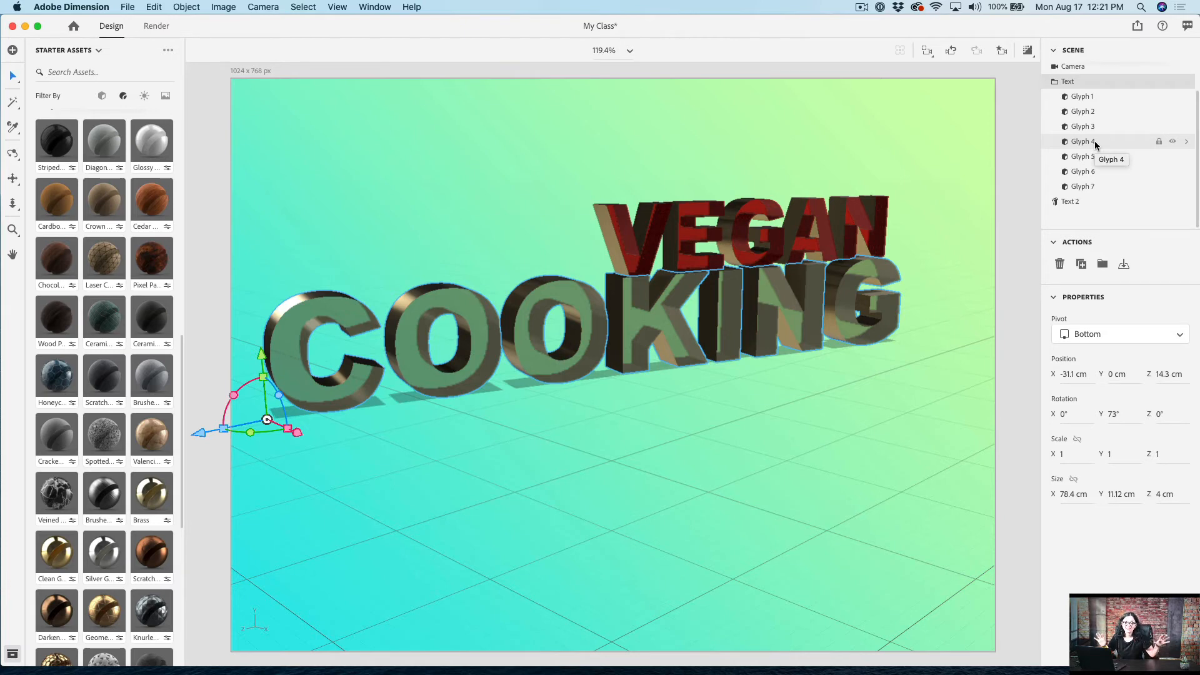
# Step: Rotate the first O of COOKING about Y to face forward more, and the second O to 93° about Y
pyautogui.click(1087, 112)
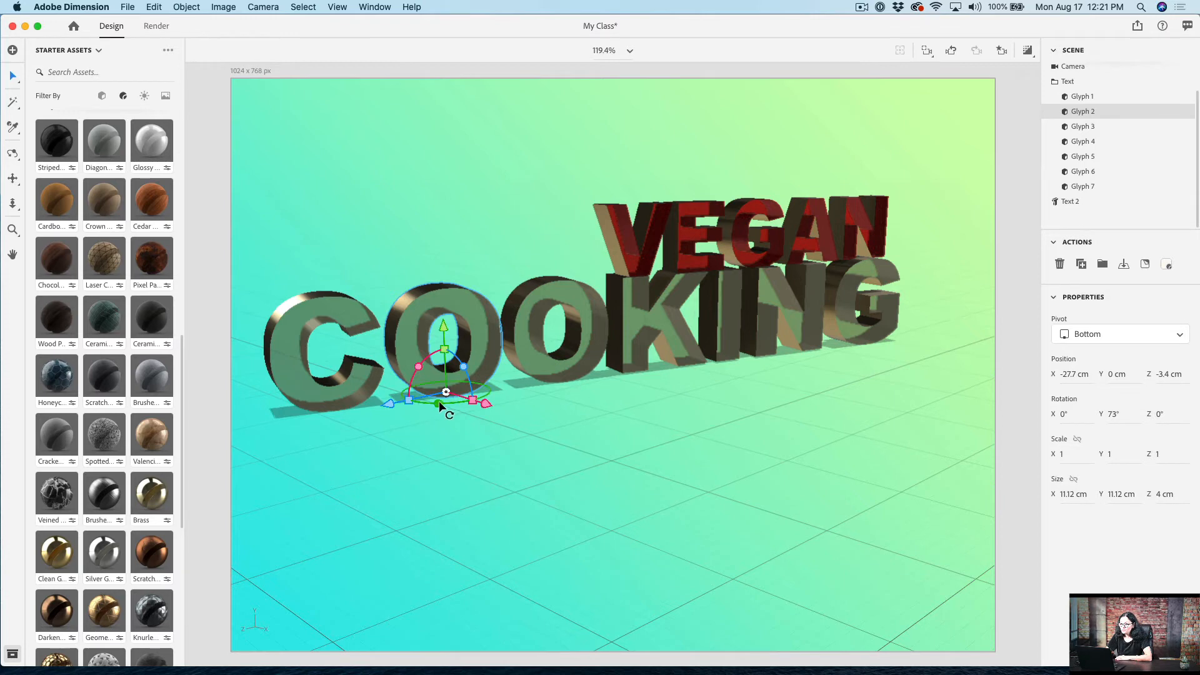
pyautogui.moveTo(438, 400); pyautogui.dragTo(424, 400)
pyautogui.click(1093, 131)
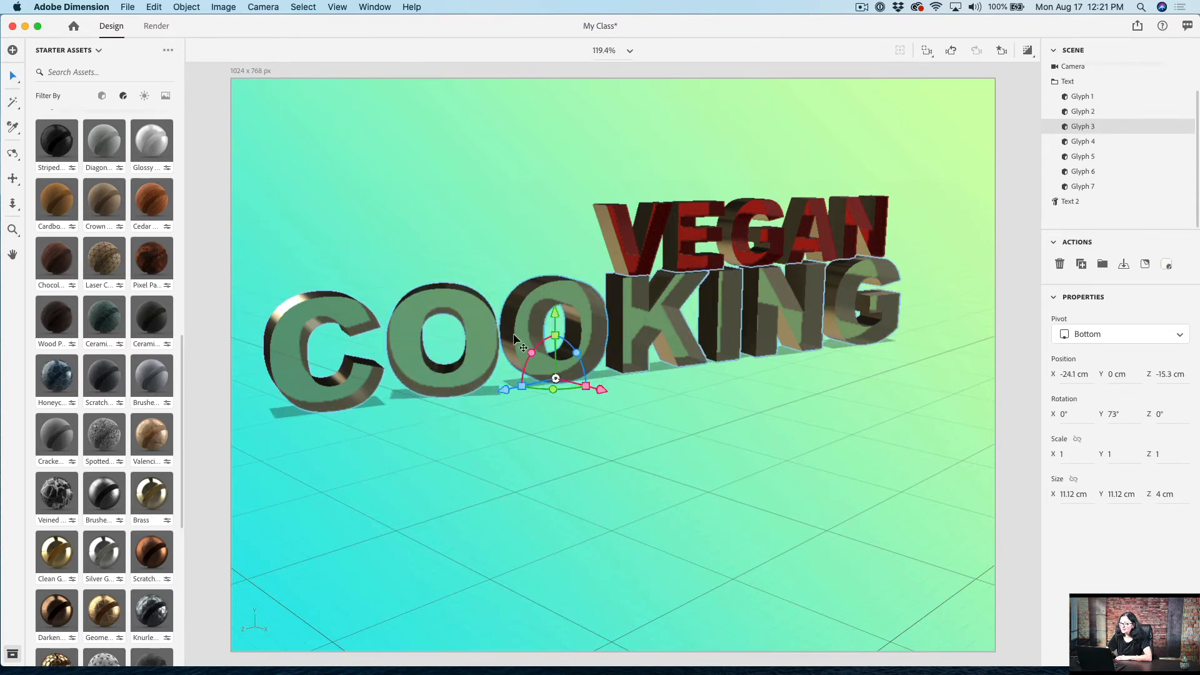
pyautogui.moveTo(552, 386); pyautogui.dragTo(562, 384)
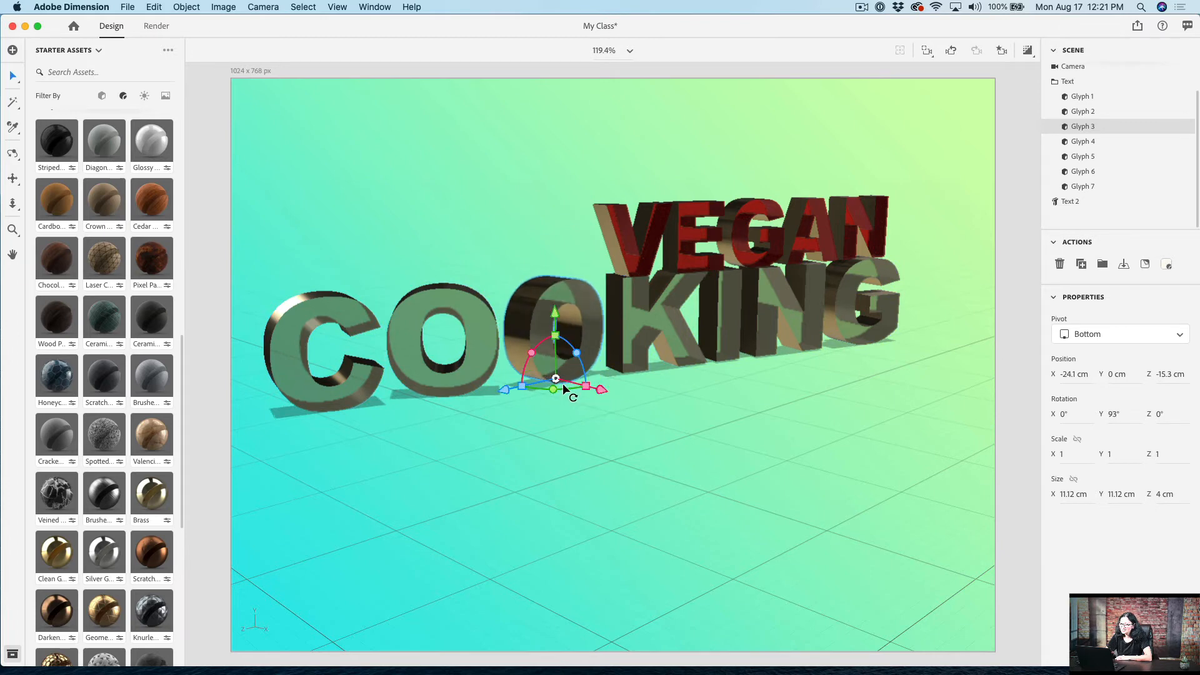
# Step: Rotate the G of COOKING to 46° about Y and turn on the render preview
pyautogui.click(849, 324)
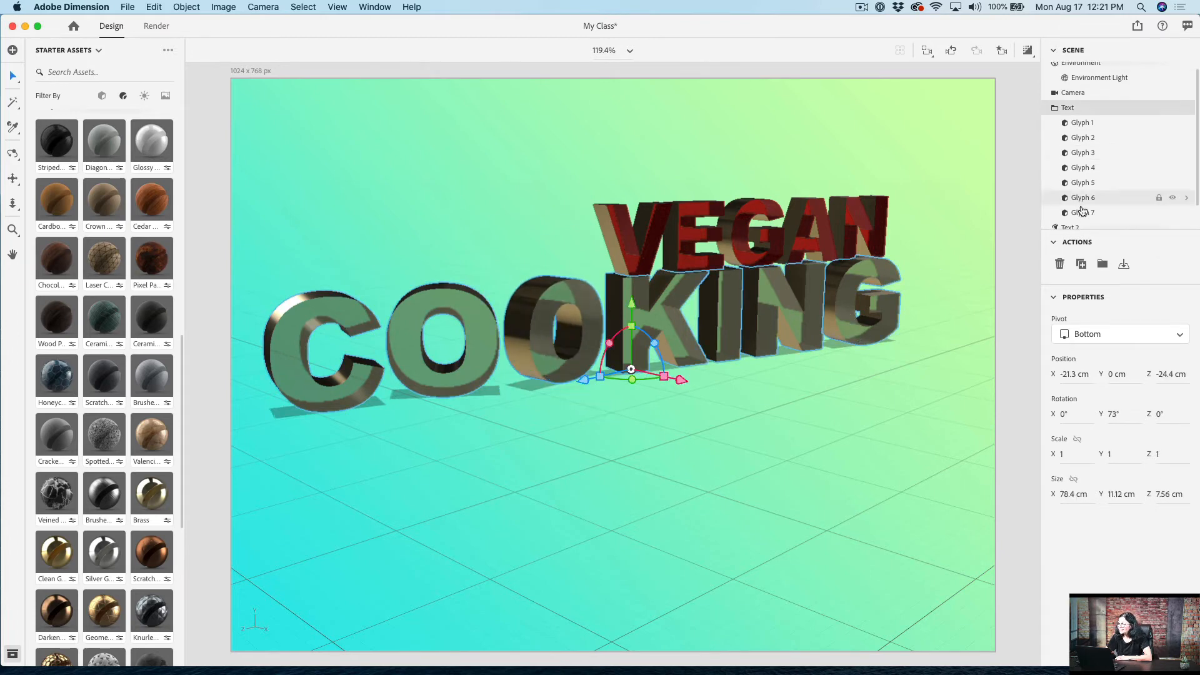
pyautogui.click(1083, 213)
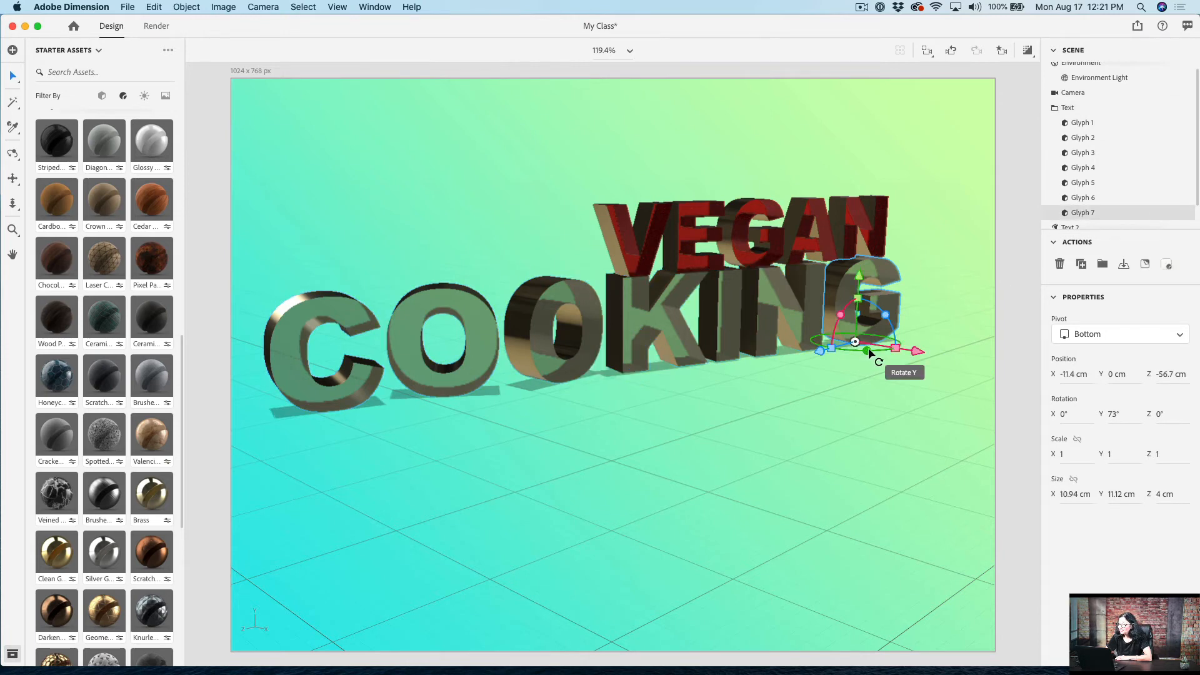
pyautogui.moveTo(861, 349); pyautogui.dragTo(852, 351)
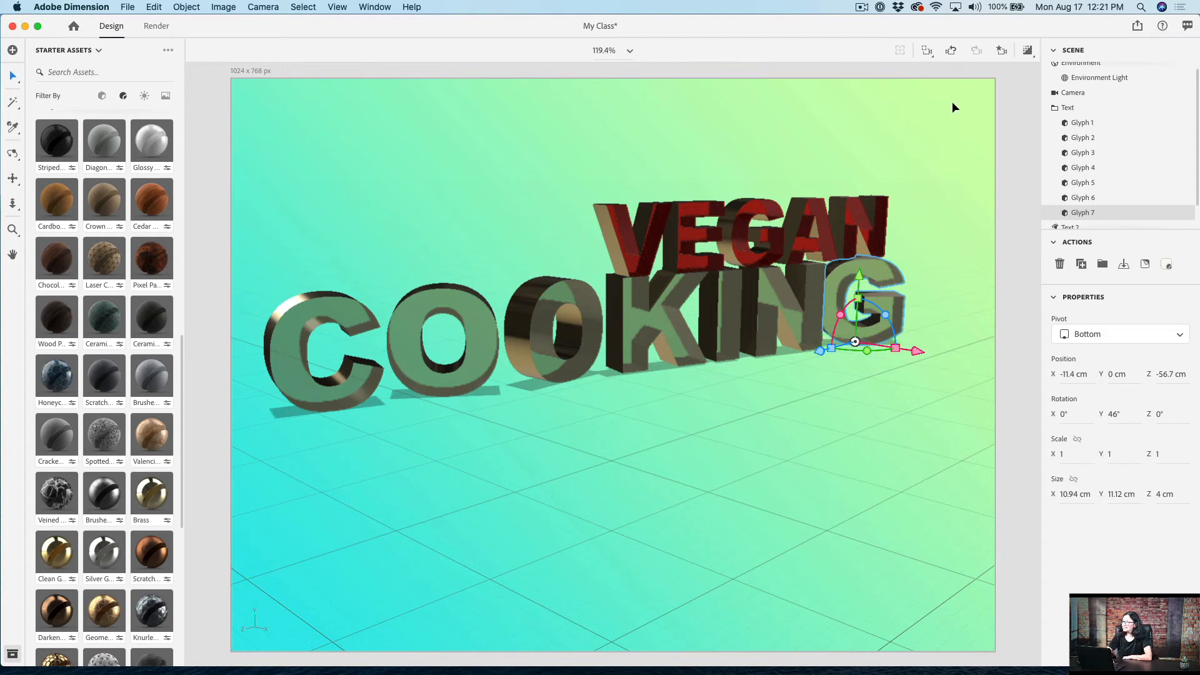
pyautogui.click(1027, 53)
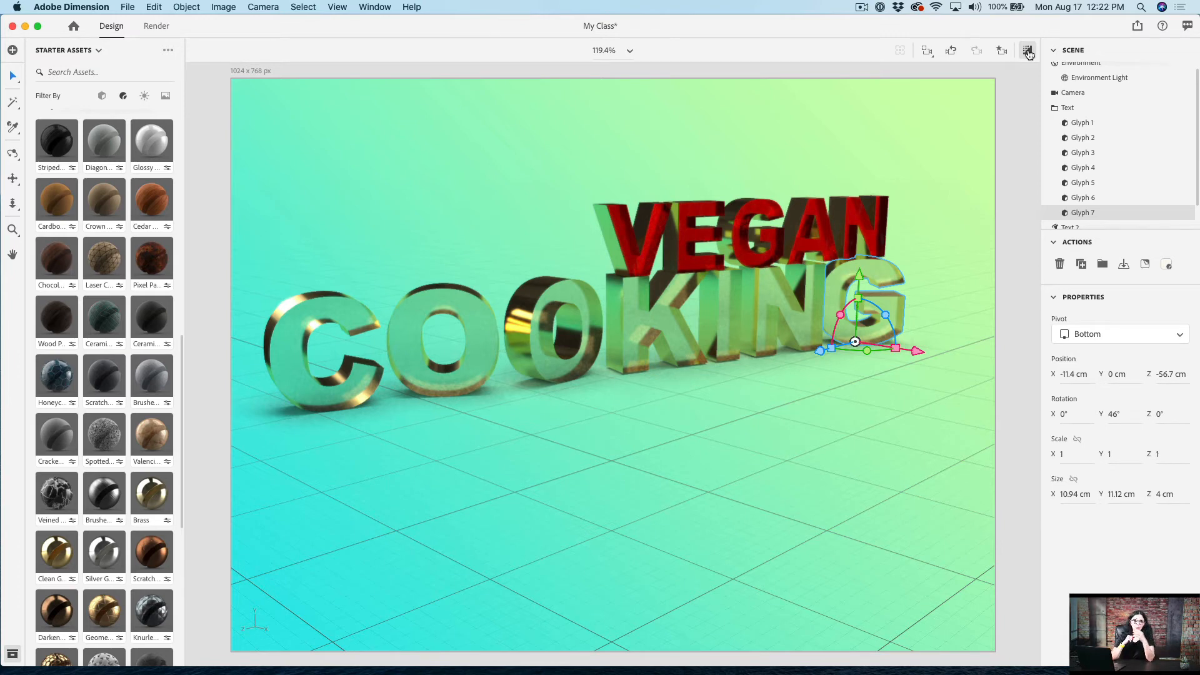
# Step: Add the Abstract plant sprout model from the Flowers group of the Felix library to the scene
pyautogui.click(99, 51)
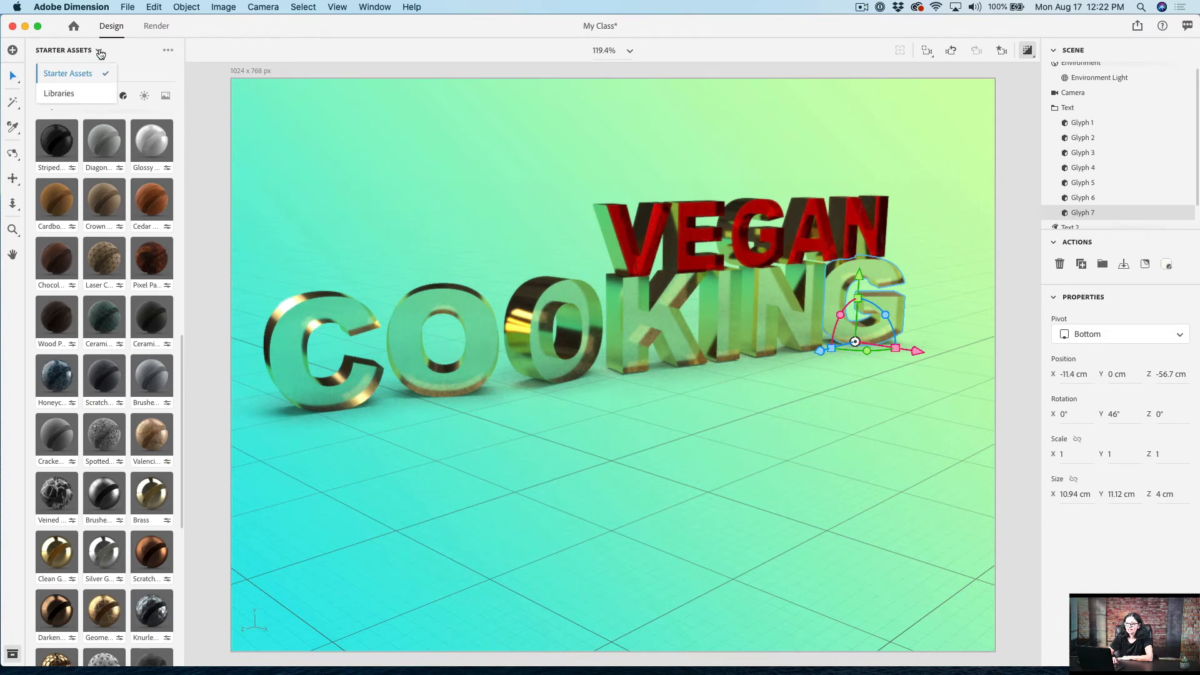
pyautogui.click(60, 94)
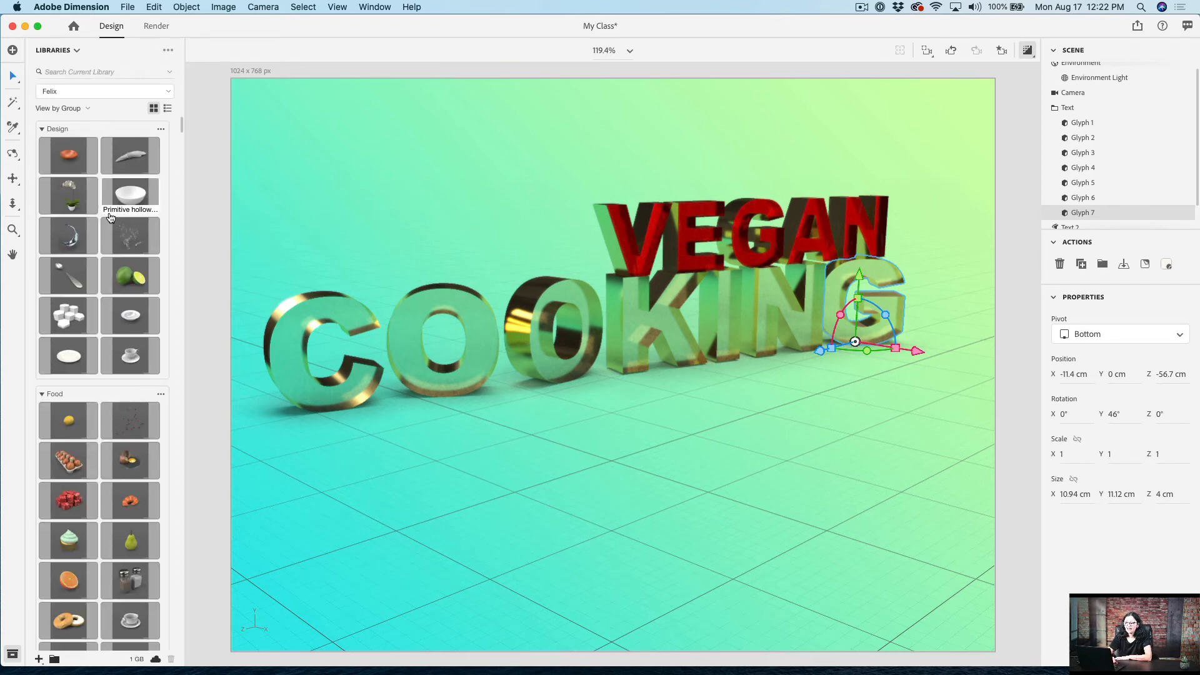
pyautogui.scroll(-5, 110, 272)
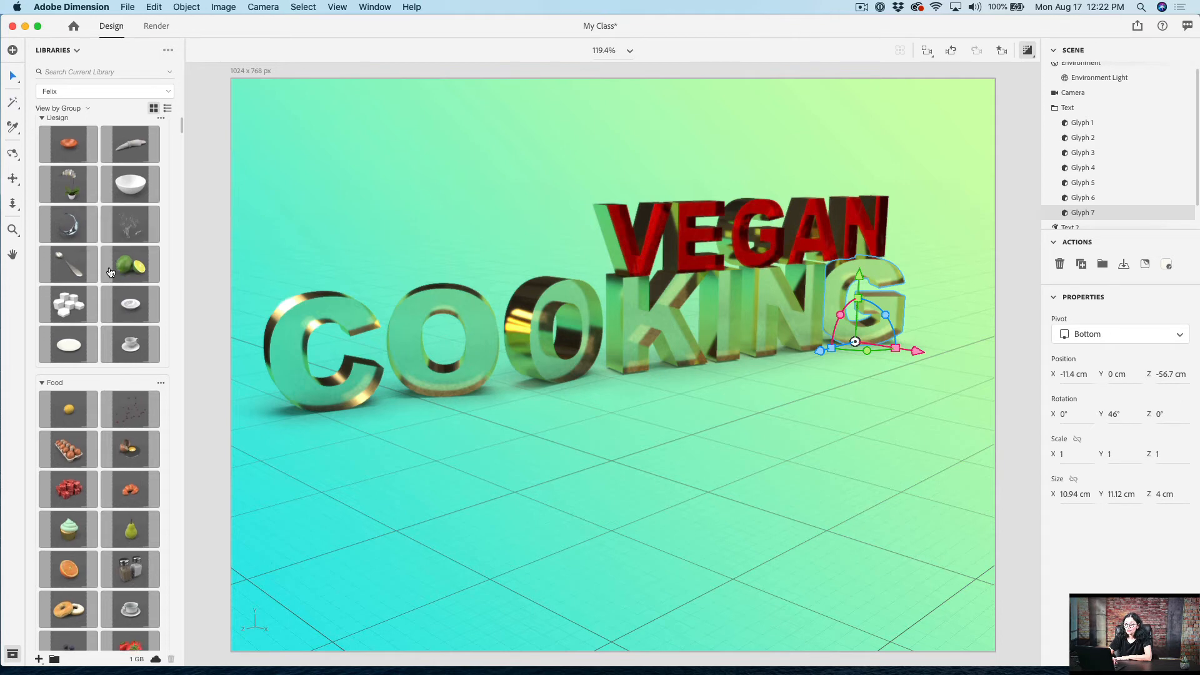
pyautogui.scroll(-1, 110, 271)
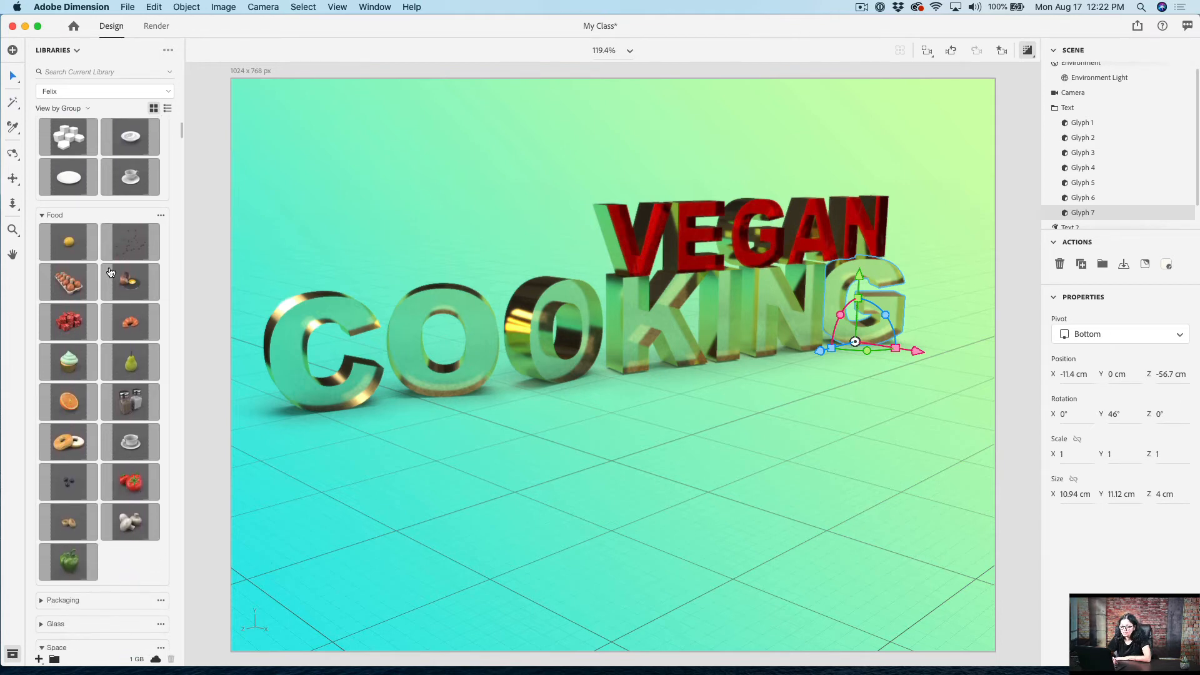
pyautogui.scroll(-10, 110, 272)
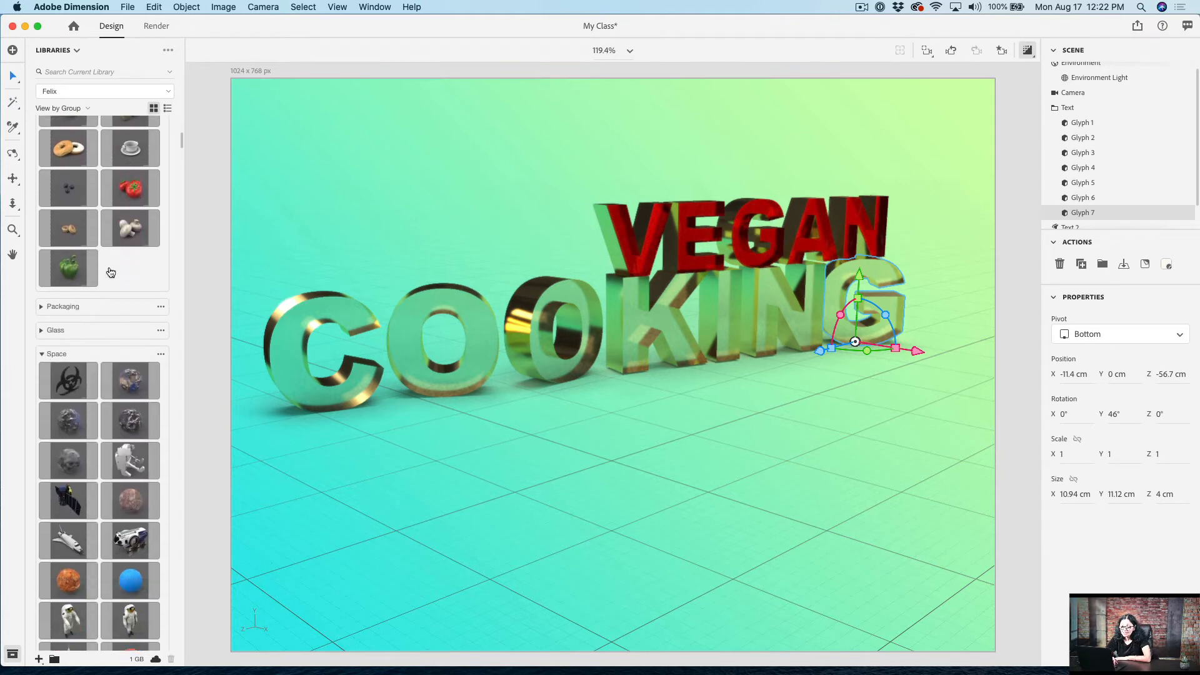
pyautogui.scroll(-5, 110, 271)
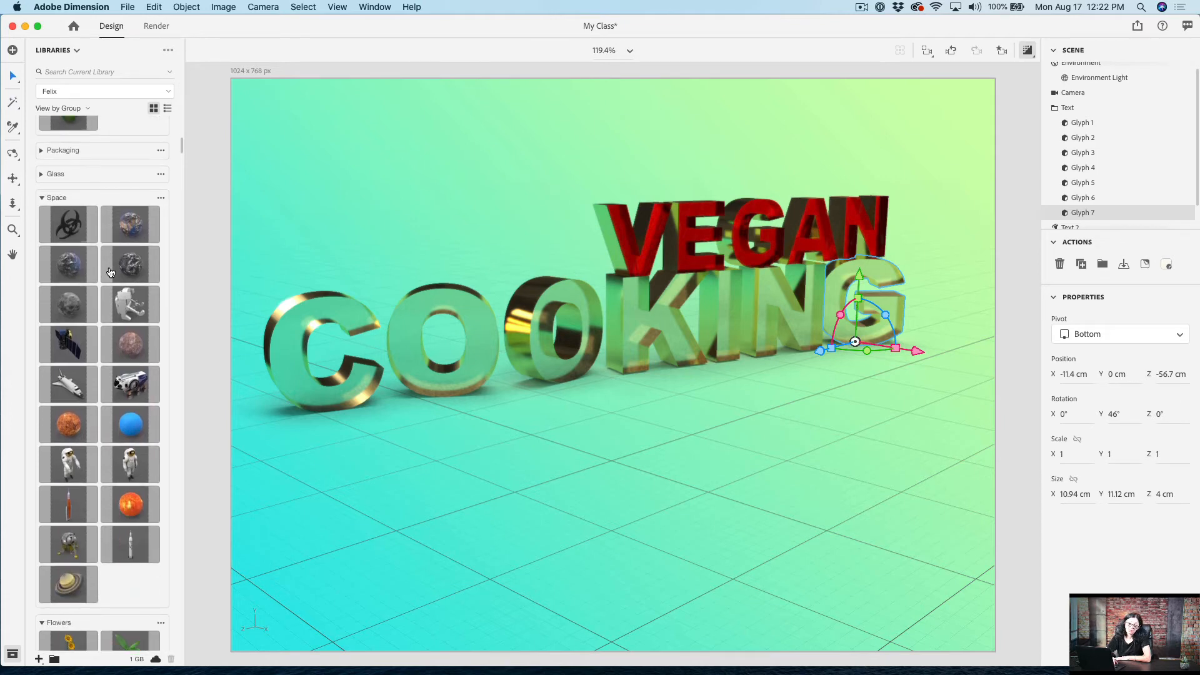
pyautogui.scroll(-6, 110, 272)
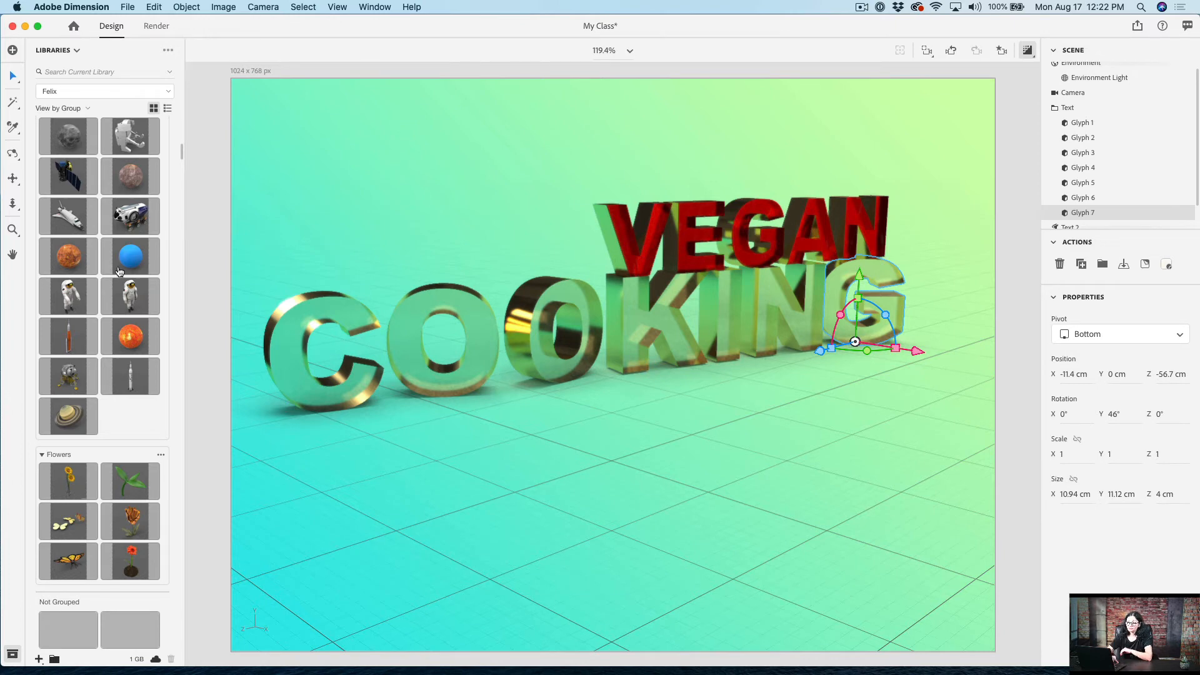
pyautogui.click(132, 480)
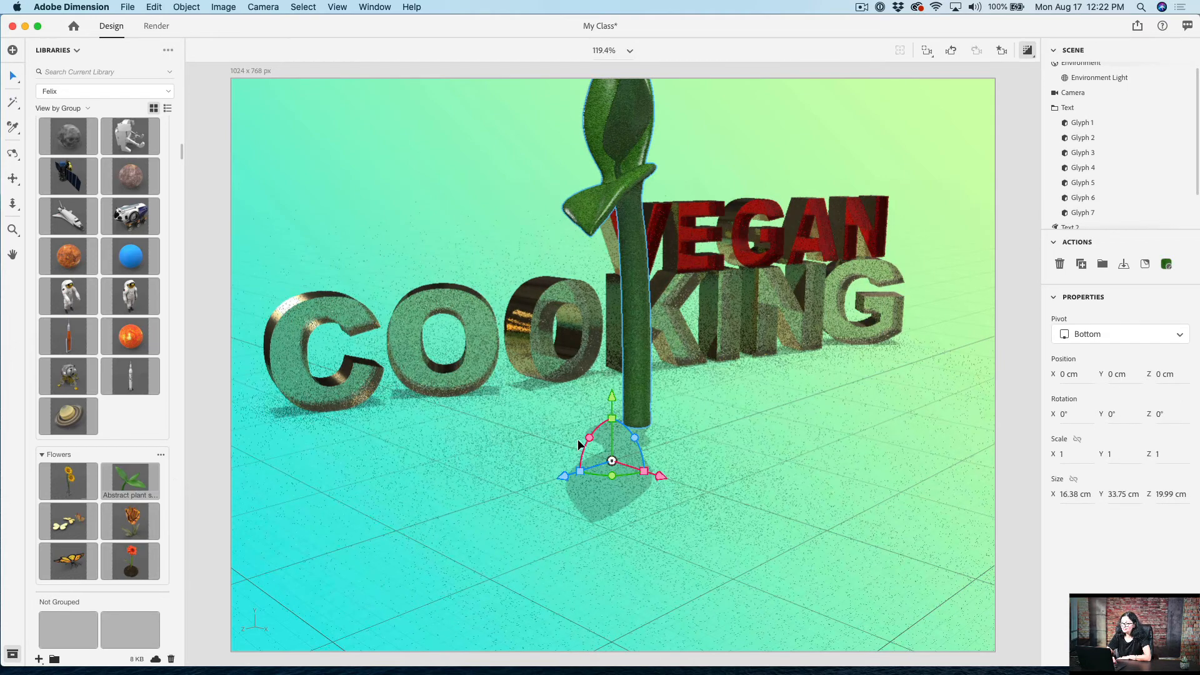
# Step: Turn off the render preview, rotate the sprout 55° about Y and scale it down to 0.1 on all axes
pyautogui.click(1028, 50)
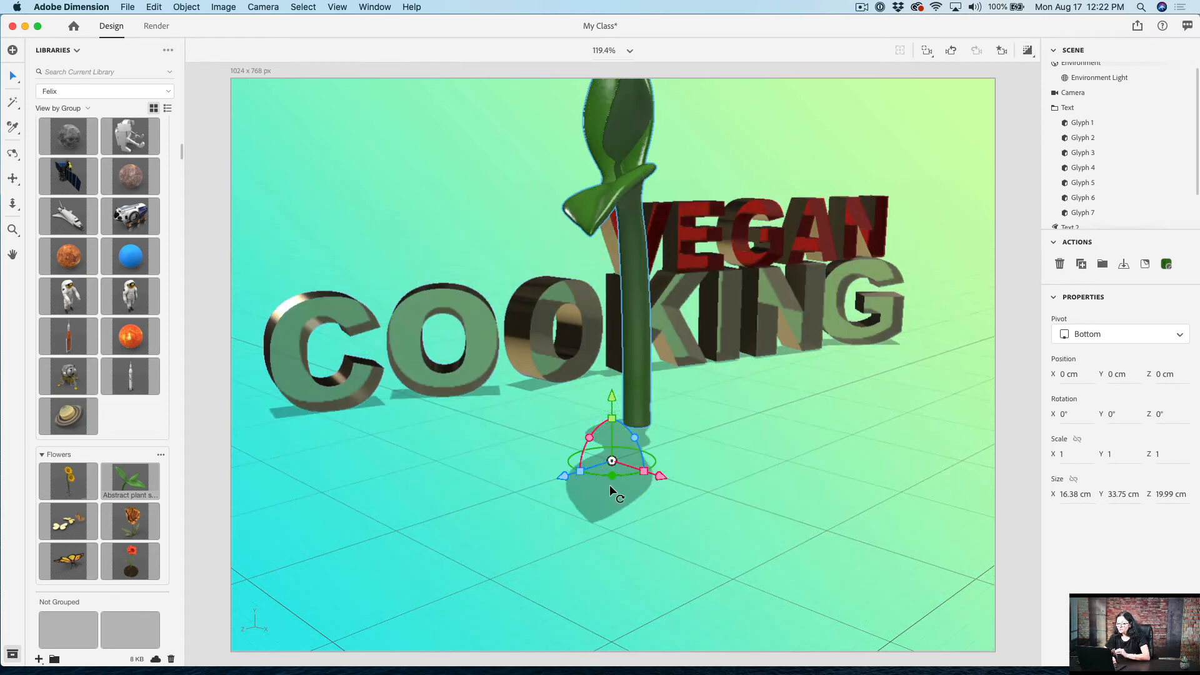
pyautogui.moveTo(609, 472); pyautogui.dragTo(636, 470)
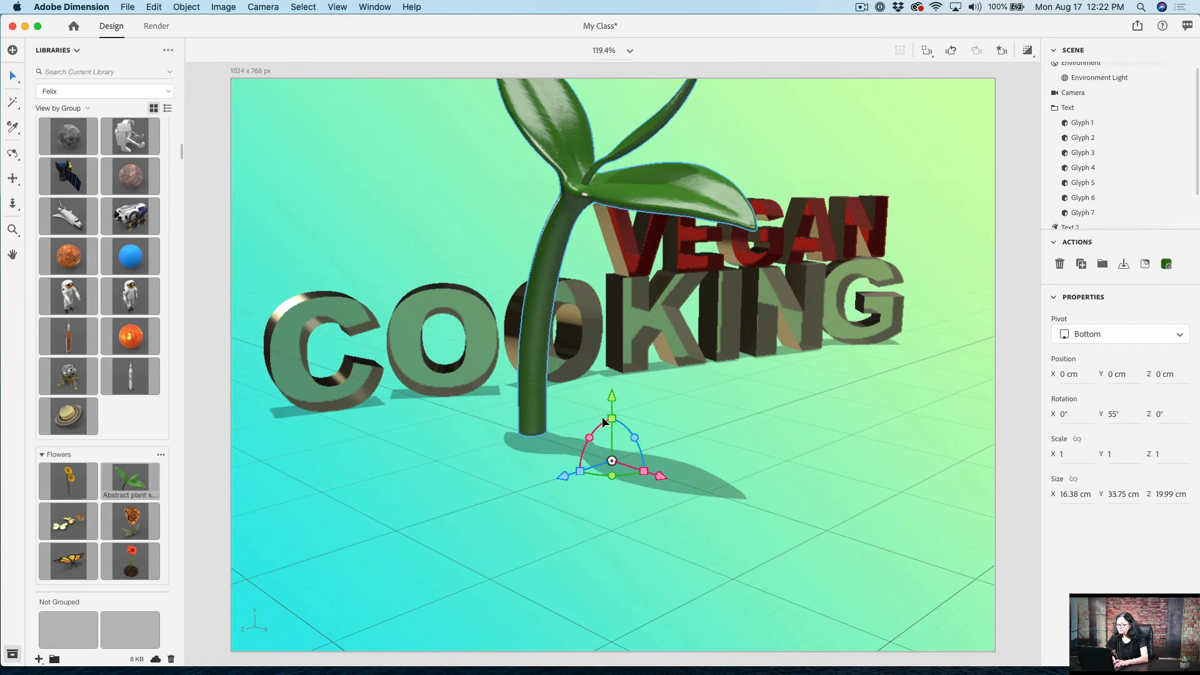
pyautogui.moveTo(612, 415); pyautogui.dragTo(485, 427)
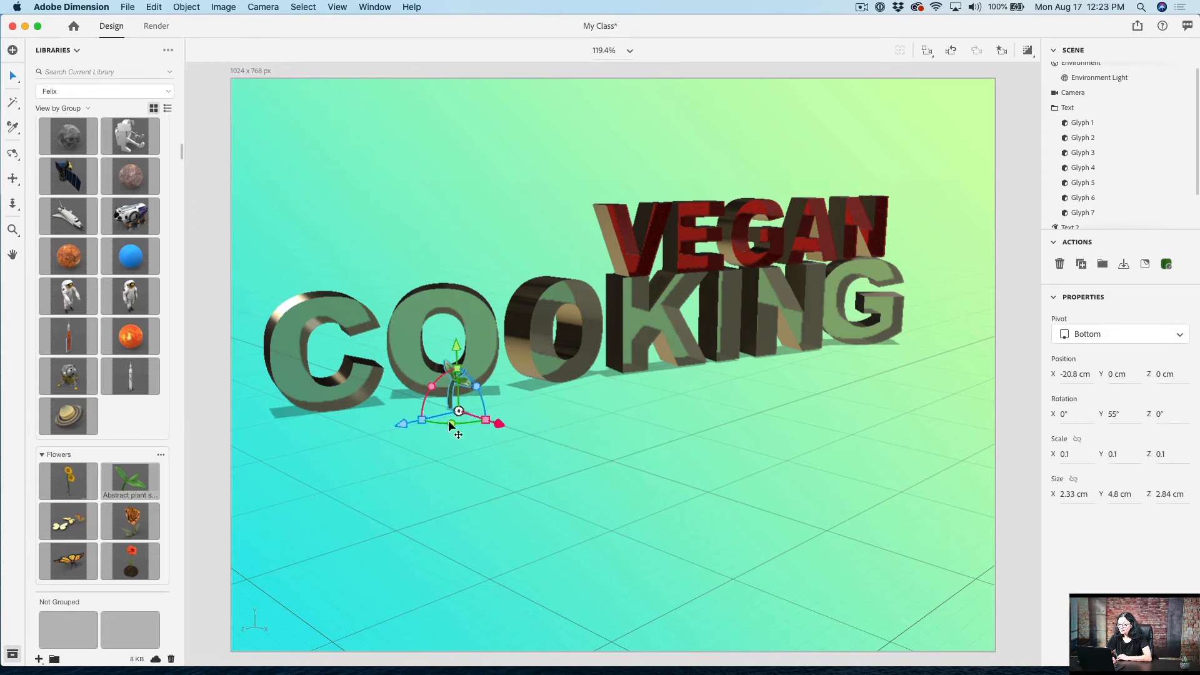
# Step: Move the sprout to the foot of the letter C at X -26.8, Y -2.4, Z 9.6 cm, and check it in the render preview
pyautogui.moveTo(400, 425); pyautogui.dragTo(302, 429)
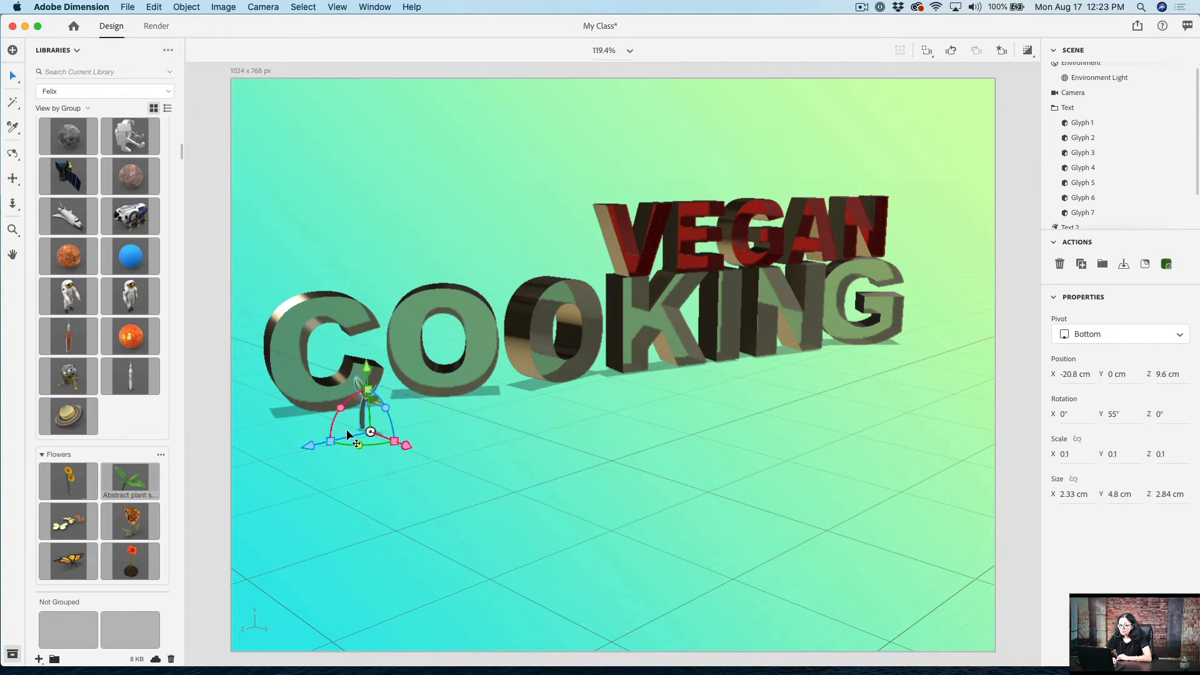
pyautogui.moveTo(405, 445); pyautogui.dragTo(379, 430)
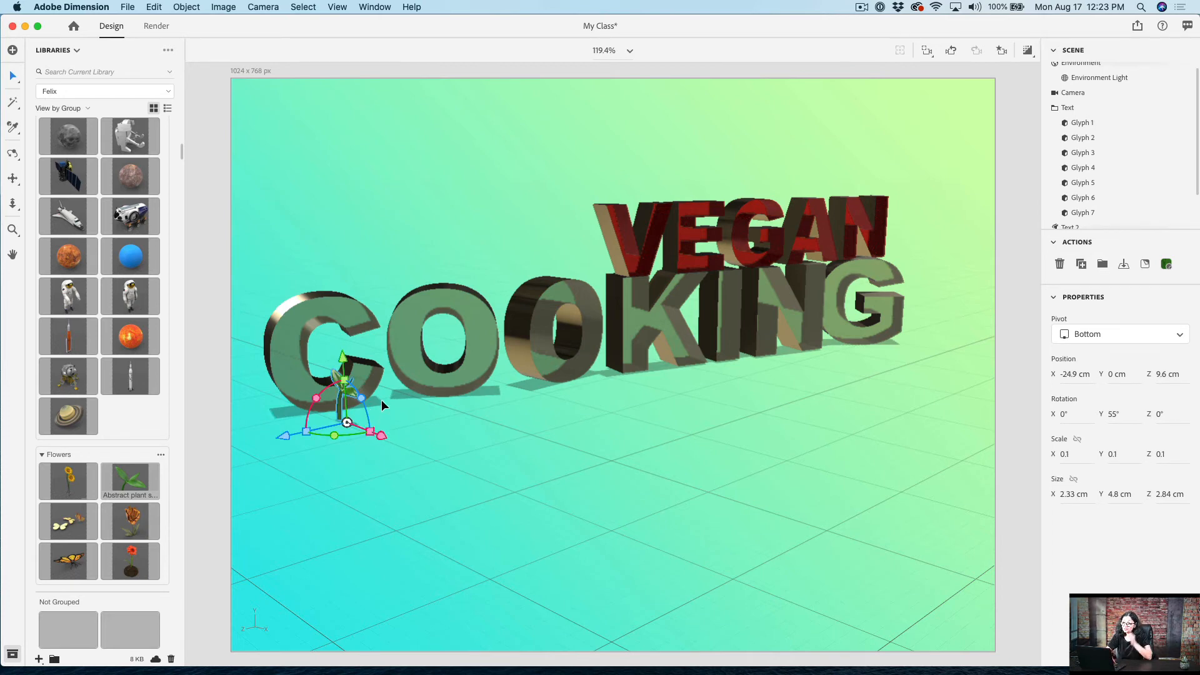
pyautogui.moveTo(344, 362); pyautogui.dragTo(345, 378)
pyautogui.moveTo(383, 463); pyautogui.dragTo(369, 454)
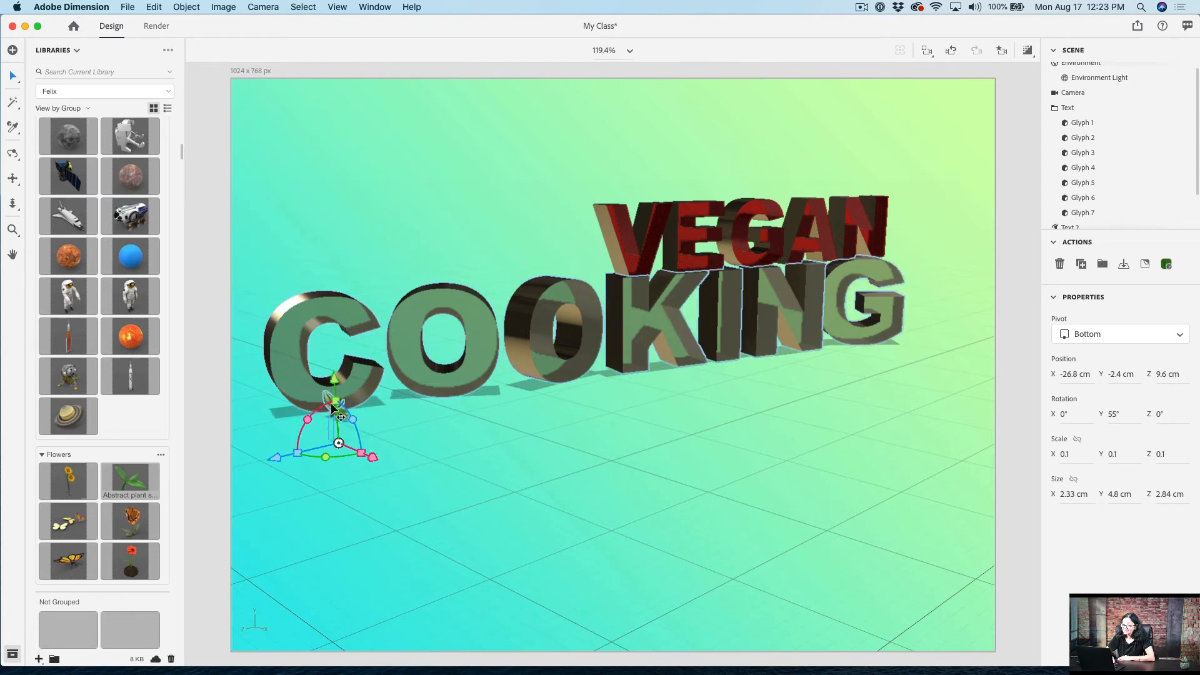
pyautogui.click(1030, 50)
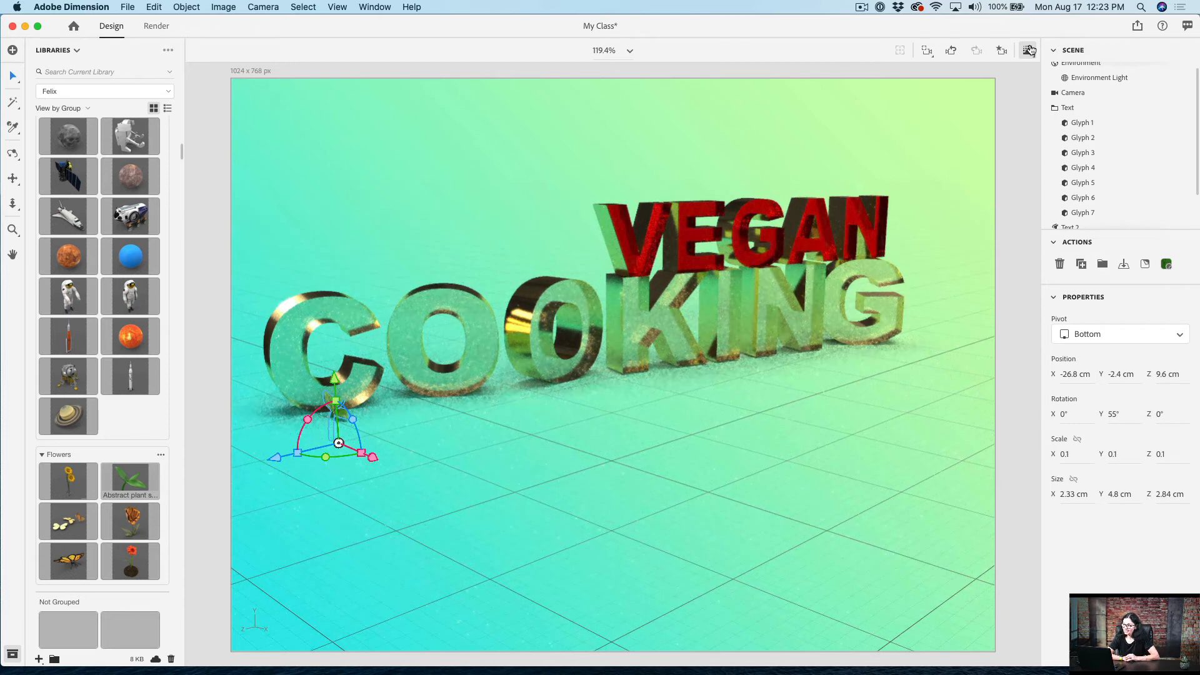
pyautogui.click(1029, 50)
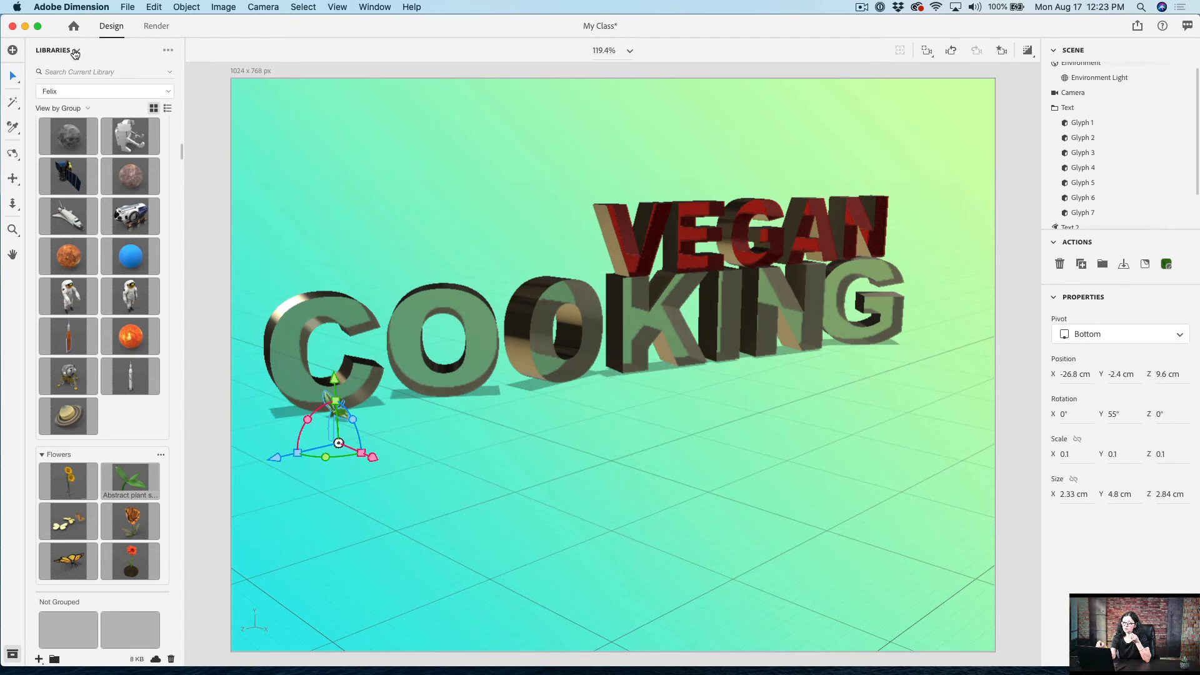
# Step: Open the Adobe Stock Free Collection in the browser and look through its free 3D models
pyautogui.click(13, 51)
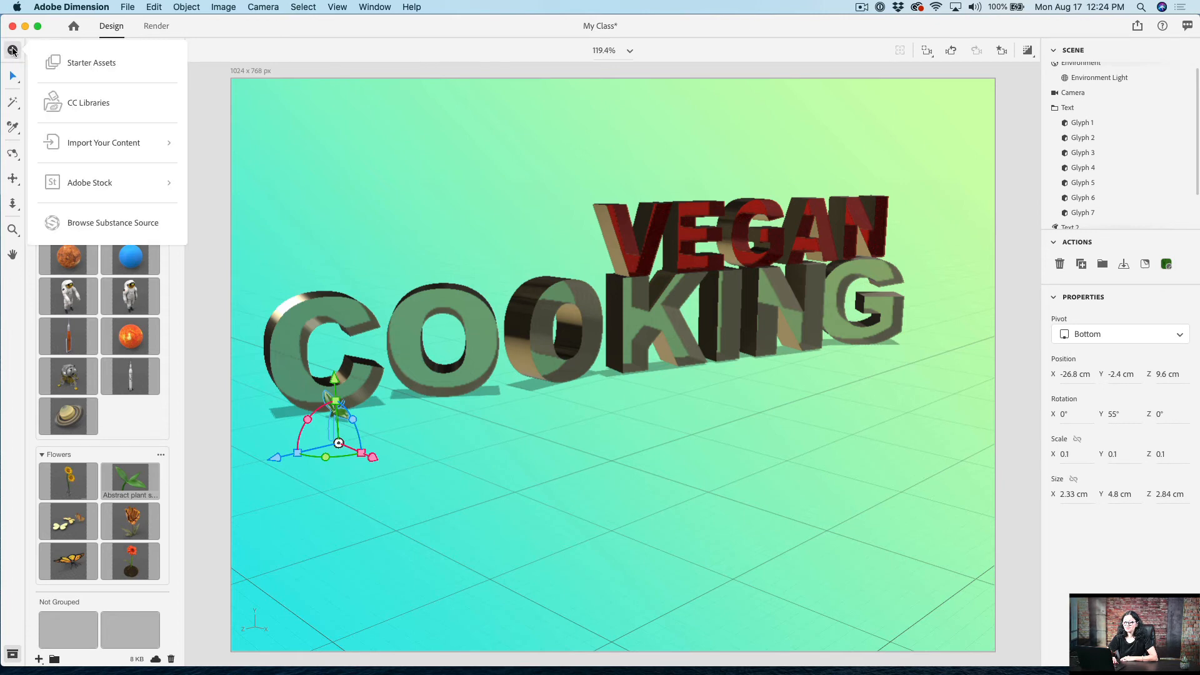
pyautogui.click(102, 187)
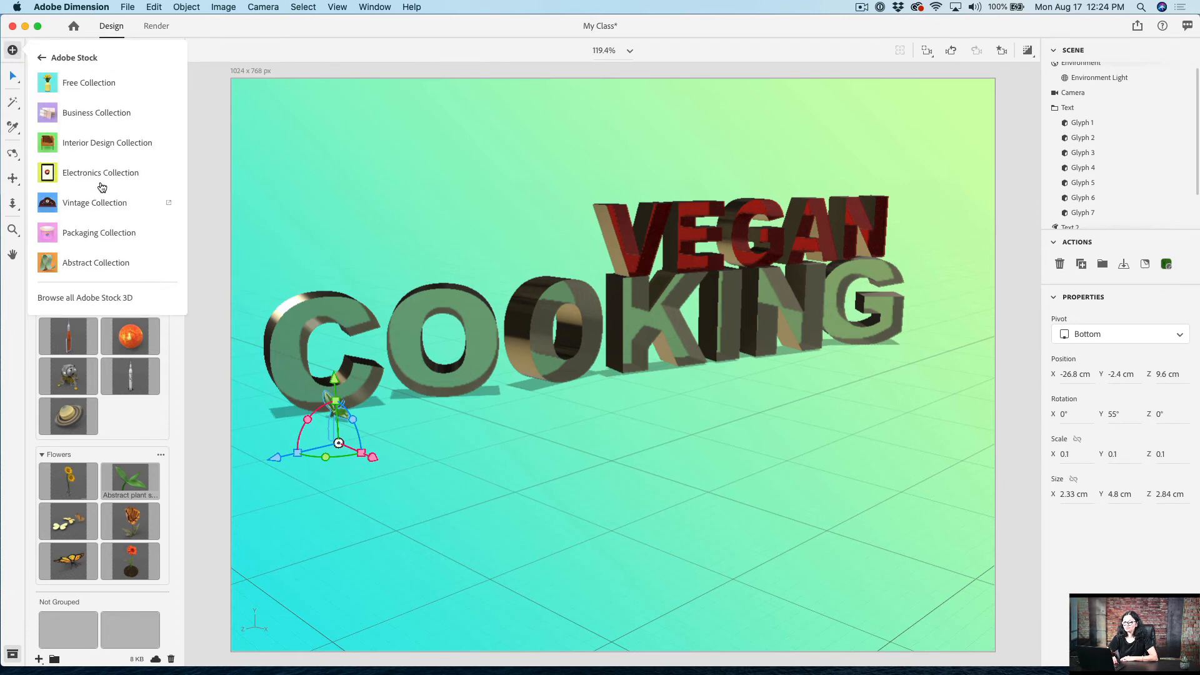
pyautogui.click(117, 86)
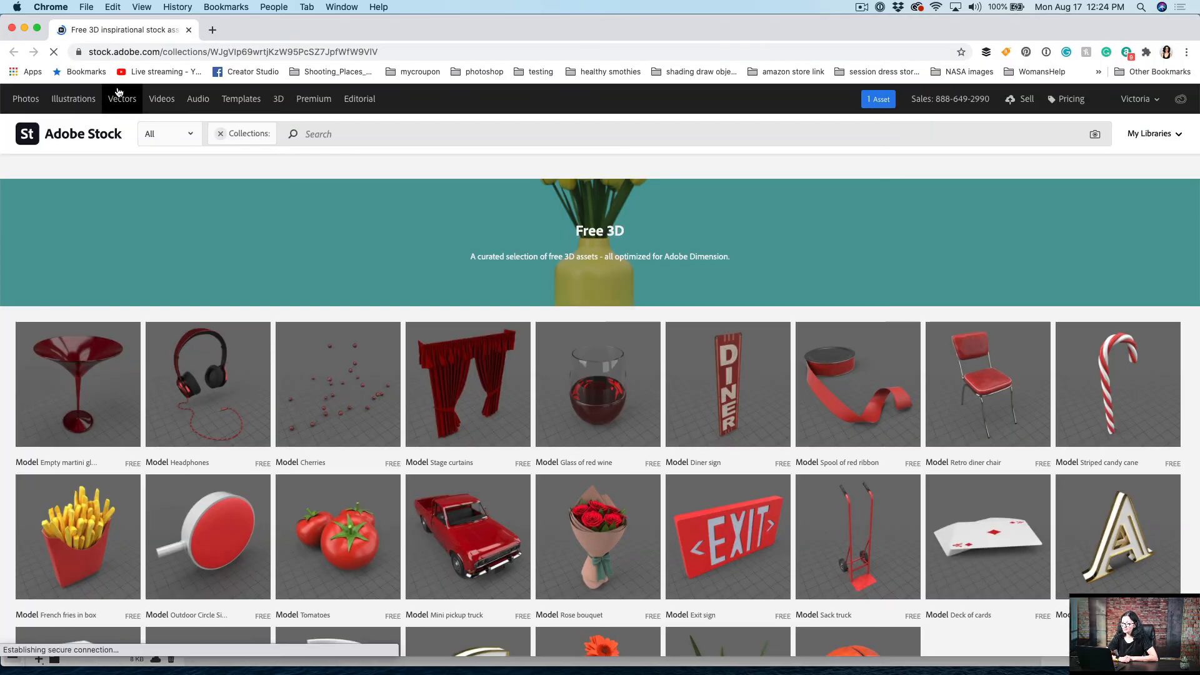
pyautogui.scroll(-5, 182, 241)
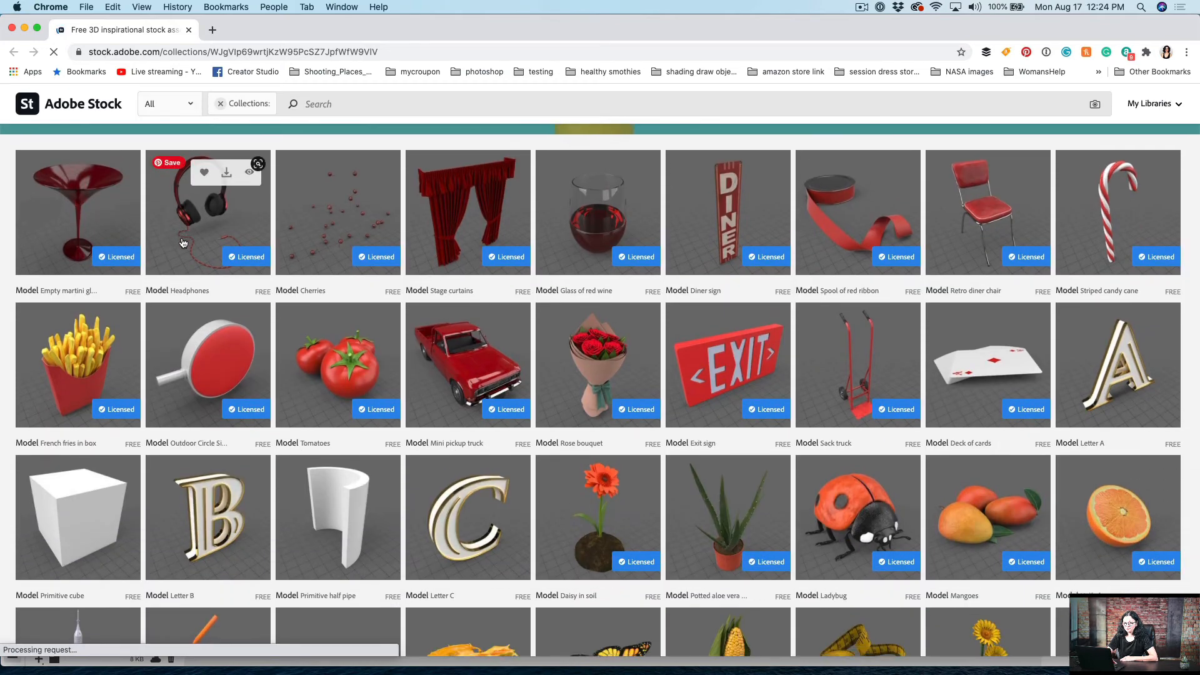
pyautogui.scroll(-5, 182, 242)
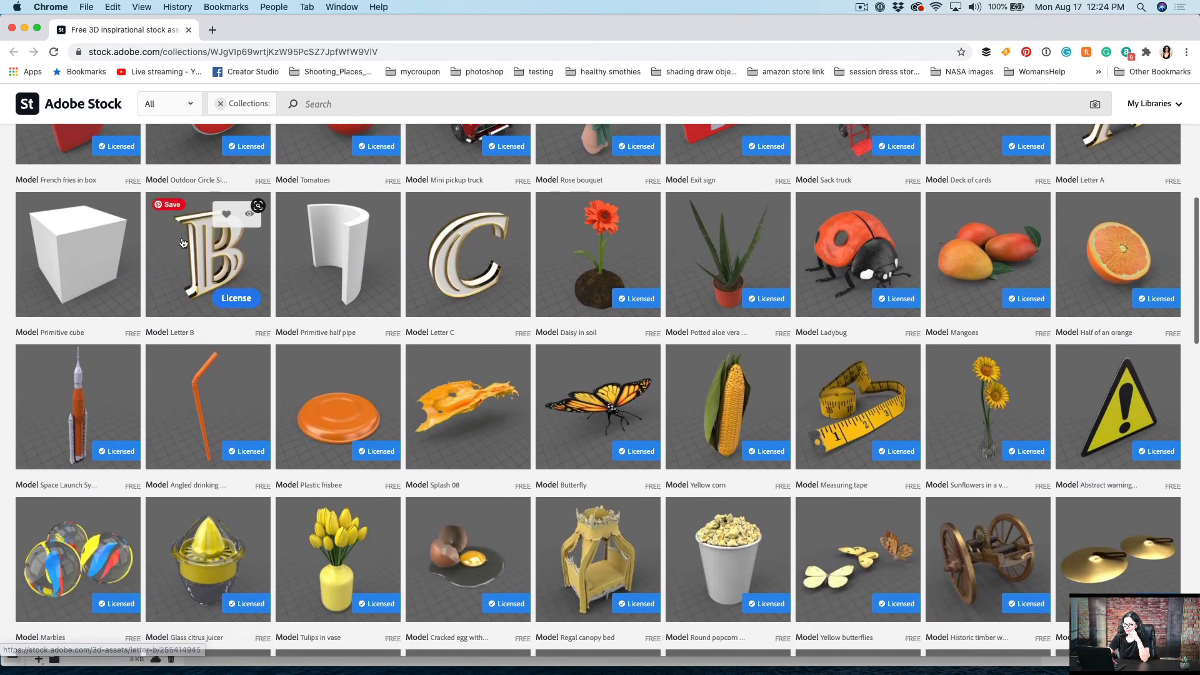
pyautogui.scroll(-4, 182, 243)
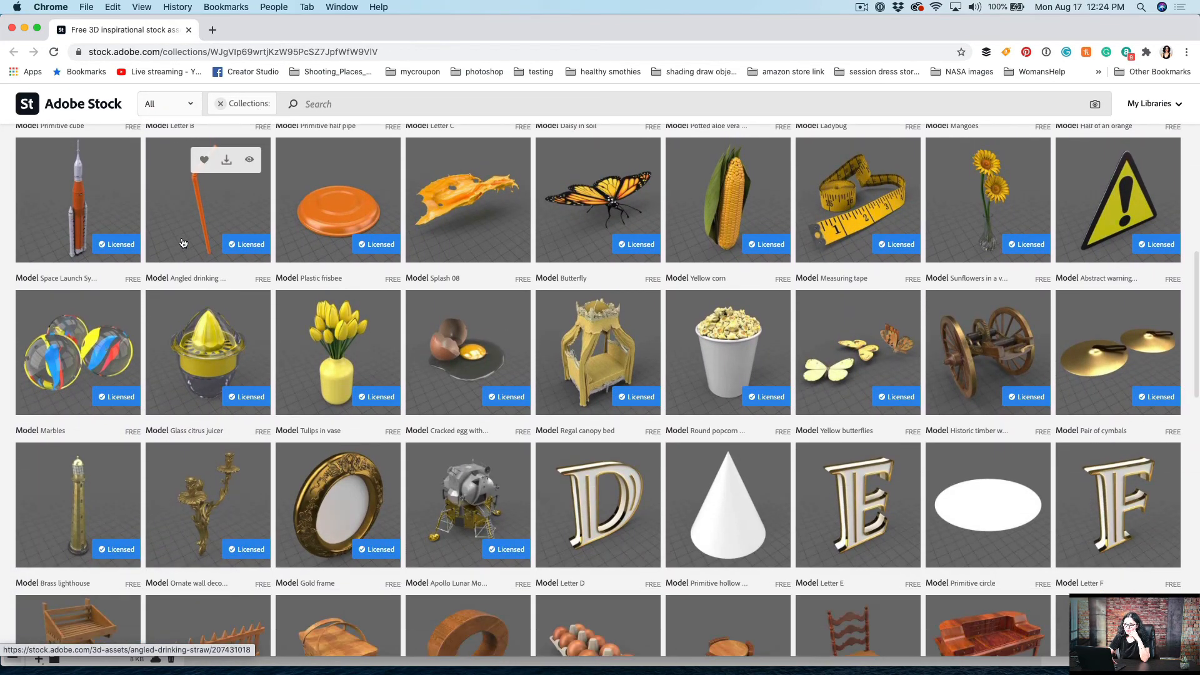
pyautogui.scroll(-3, 182, 242)
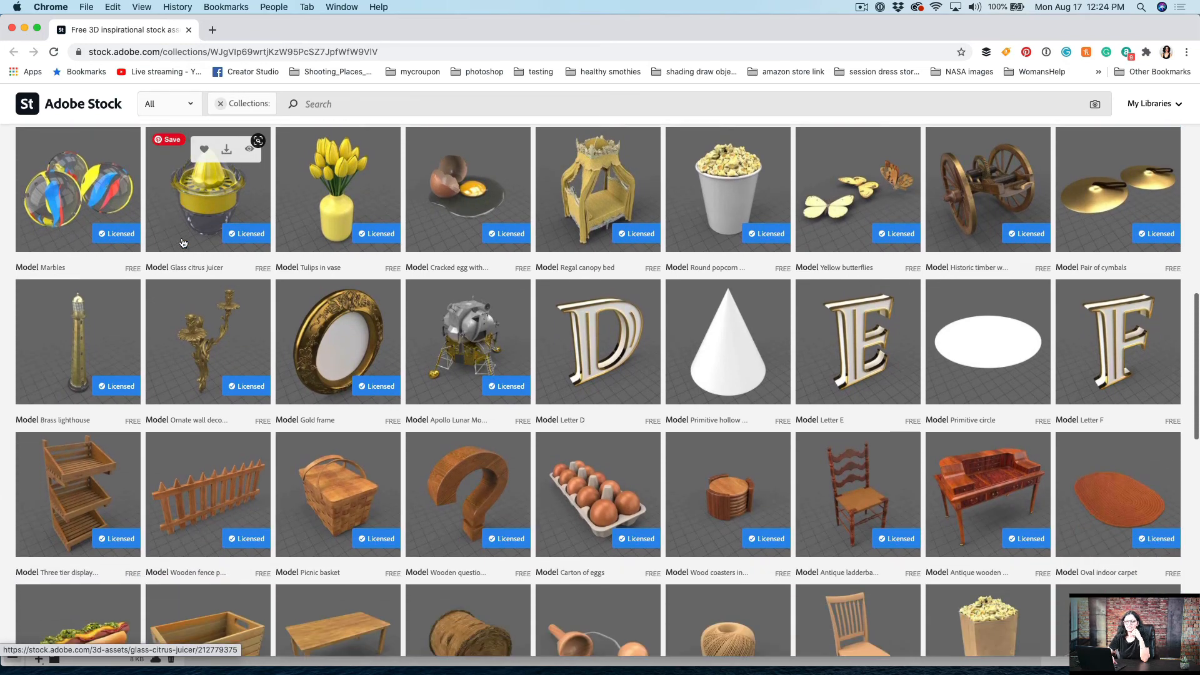
pyautogui.scroll(-2, 183, 243)
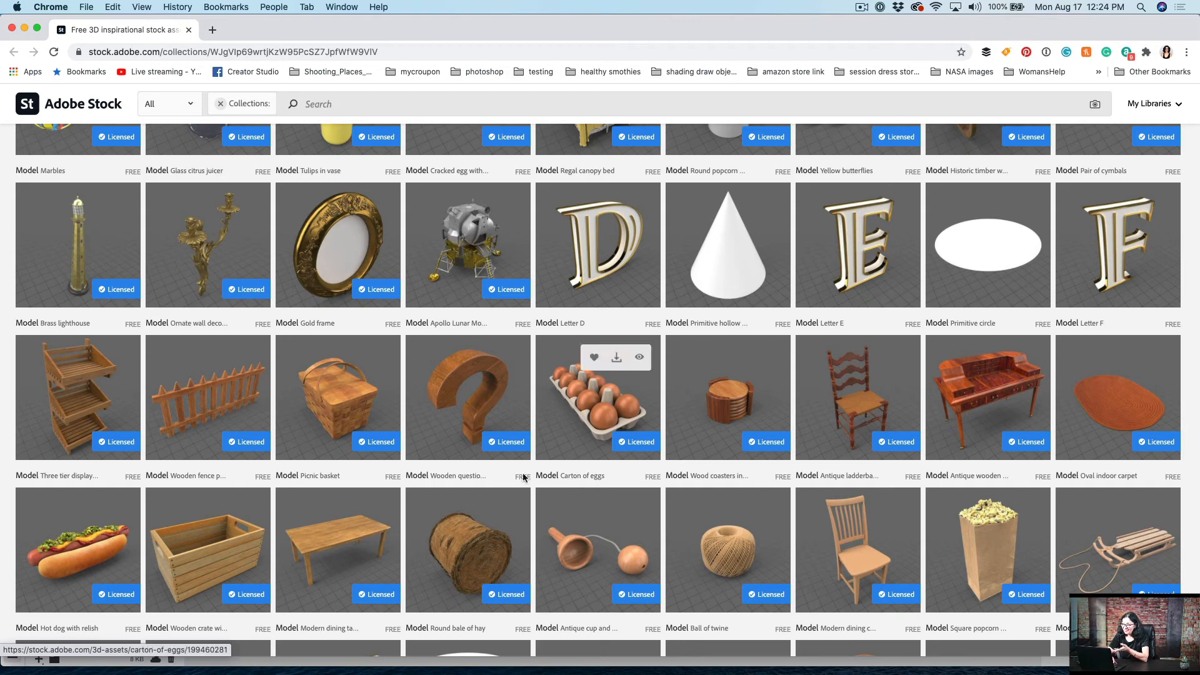
pyautogui.scroll(-3, 550, 468)
pyautogui.scroll(-10, 549, 468)
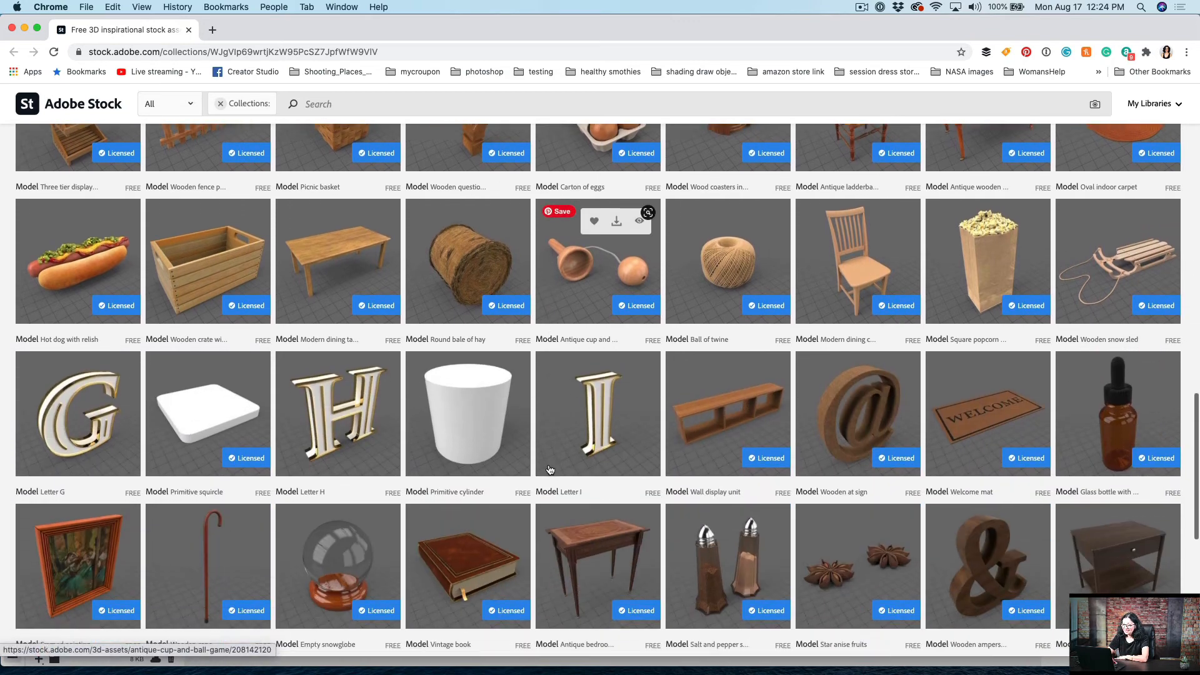
pyautogui.scroll(-2, 549, 468)
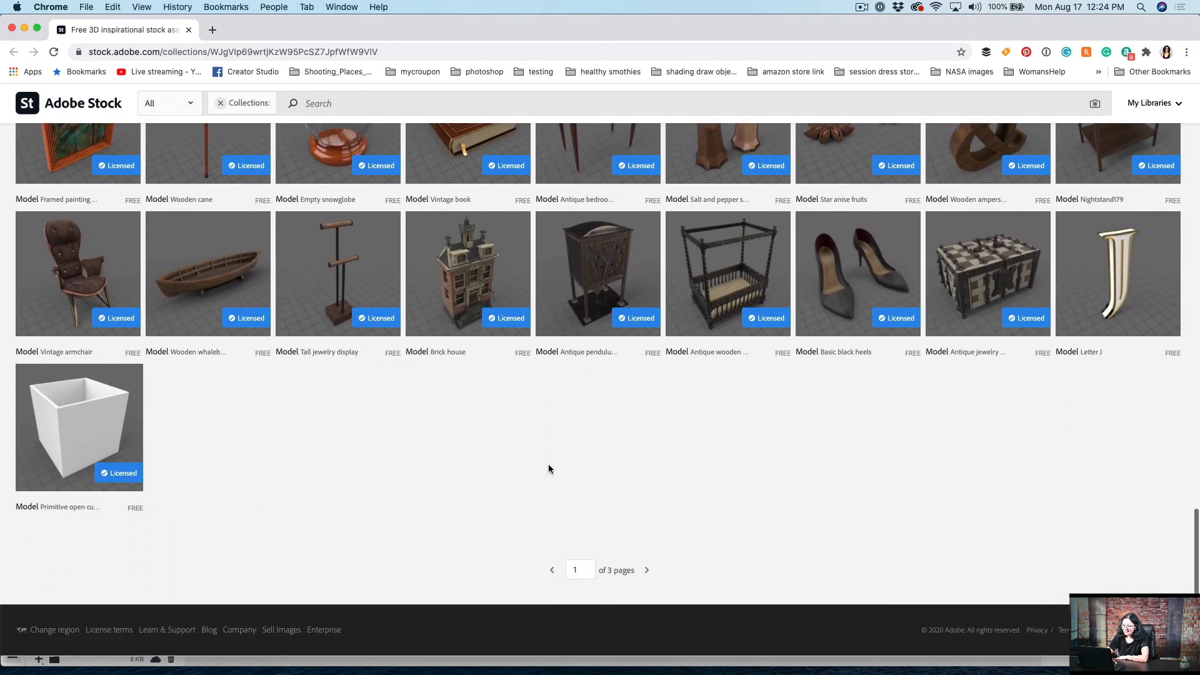
pyautogui.scroll(15, 549, 468)
pyautogui.scroll(3, 548, 468)
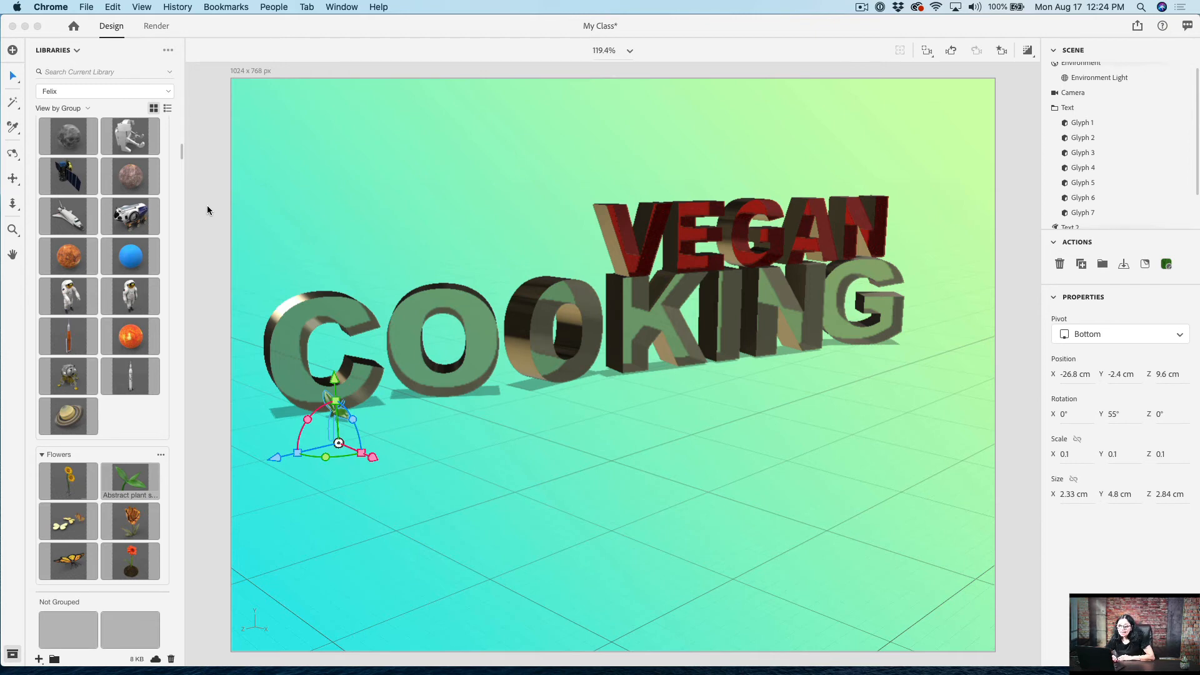
# Step: Apply the Studio Warm Key environment light from the Starter Assets, with 115% intensity and 10° rotation
pyautogui.click(74, 52)
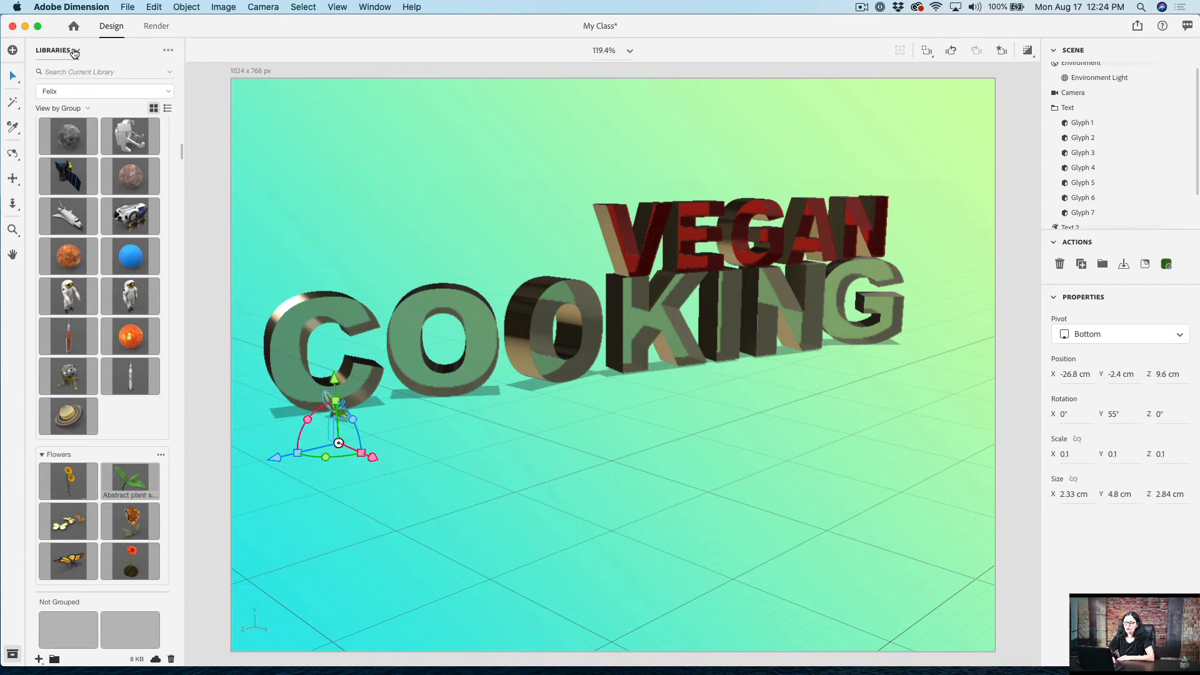
pyautogui.click(75, 53)
pyautogui.click(74, 73)
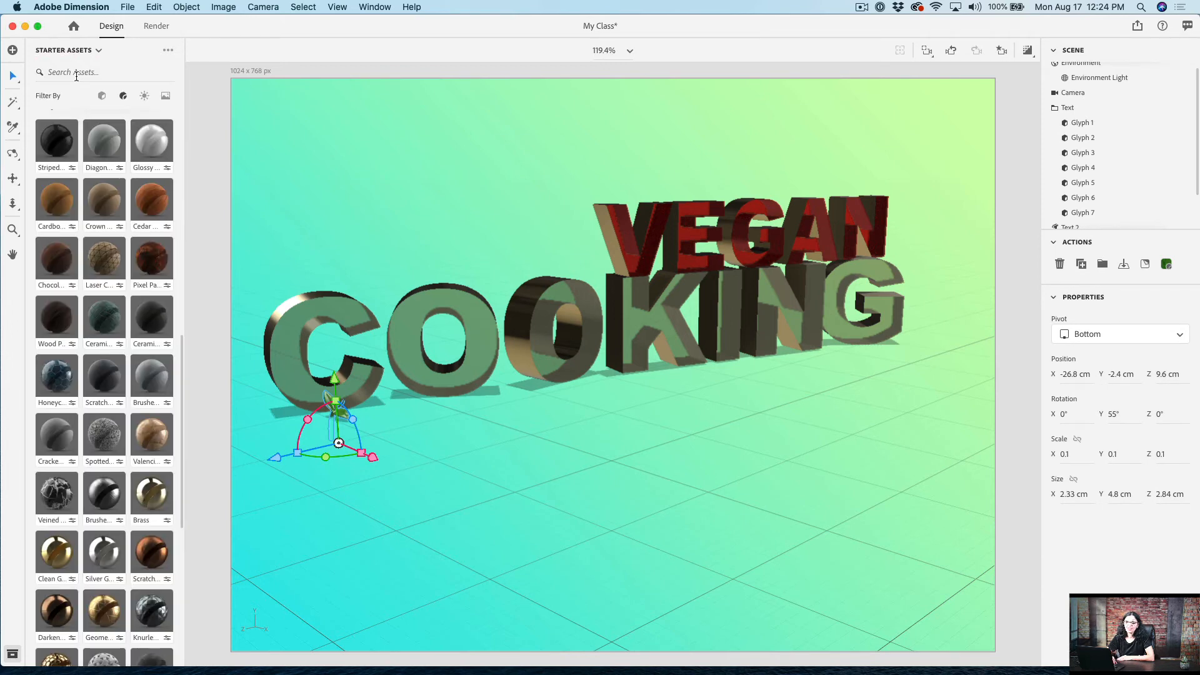
pyautogui.click(146, 97)
pyautogui.scroll(3, 174, 298)
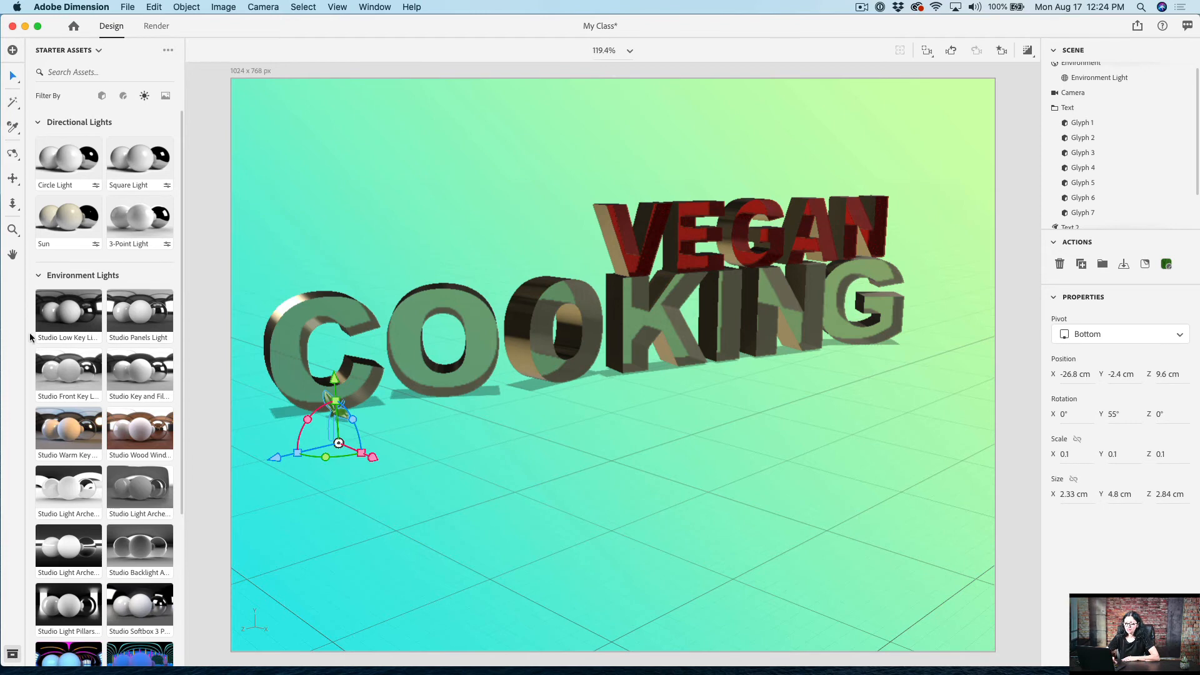
pyautogui.click(70, 431)
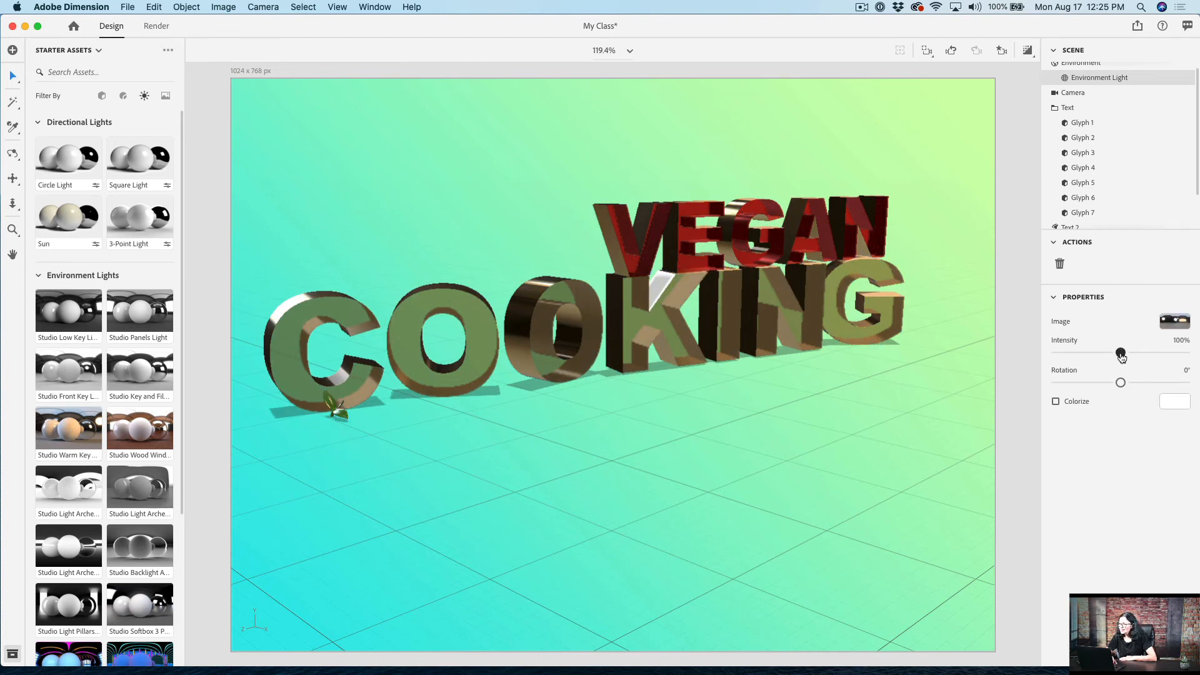
pyautogui.moveTo(1122, 357); pyautogui.dragTo(1154, 384)
pyautogui.moveTo(1137, 384); pyautogui.dragTo(1125, 387)
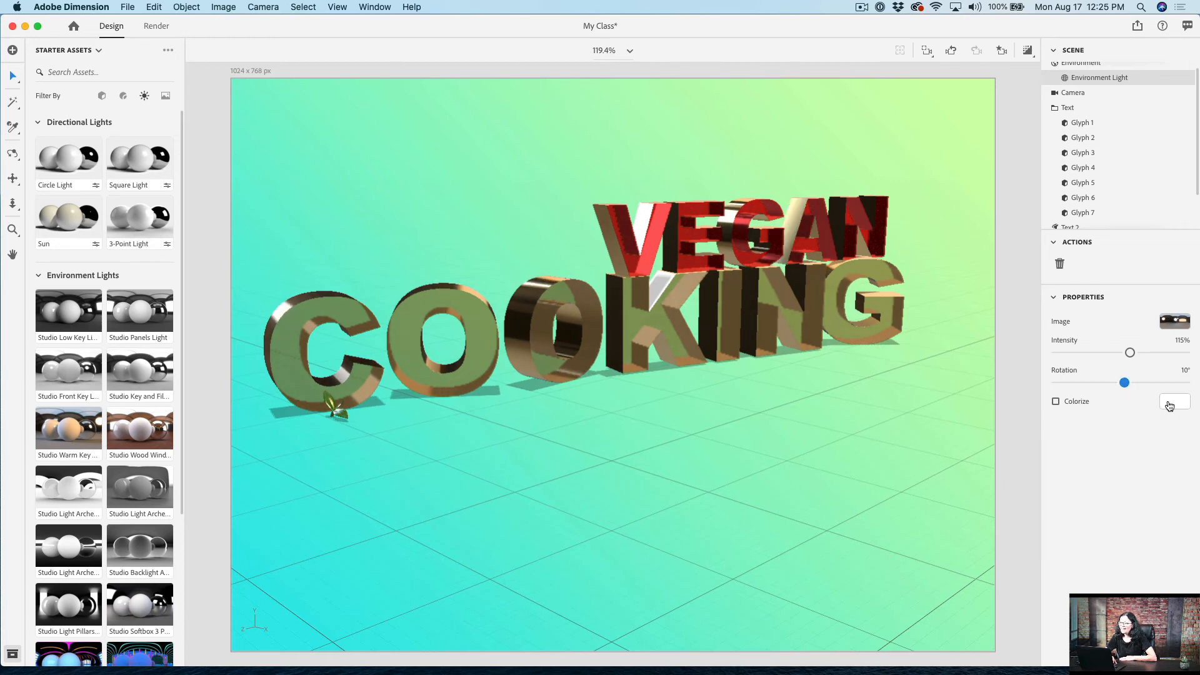
# Step: Turn on camera focus with the focus point on the E of VEGAN and a blur amount of 4.4
pyautogui.scroll(1, 1085, 137)
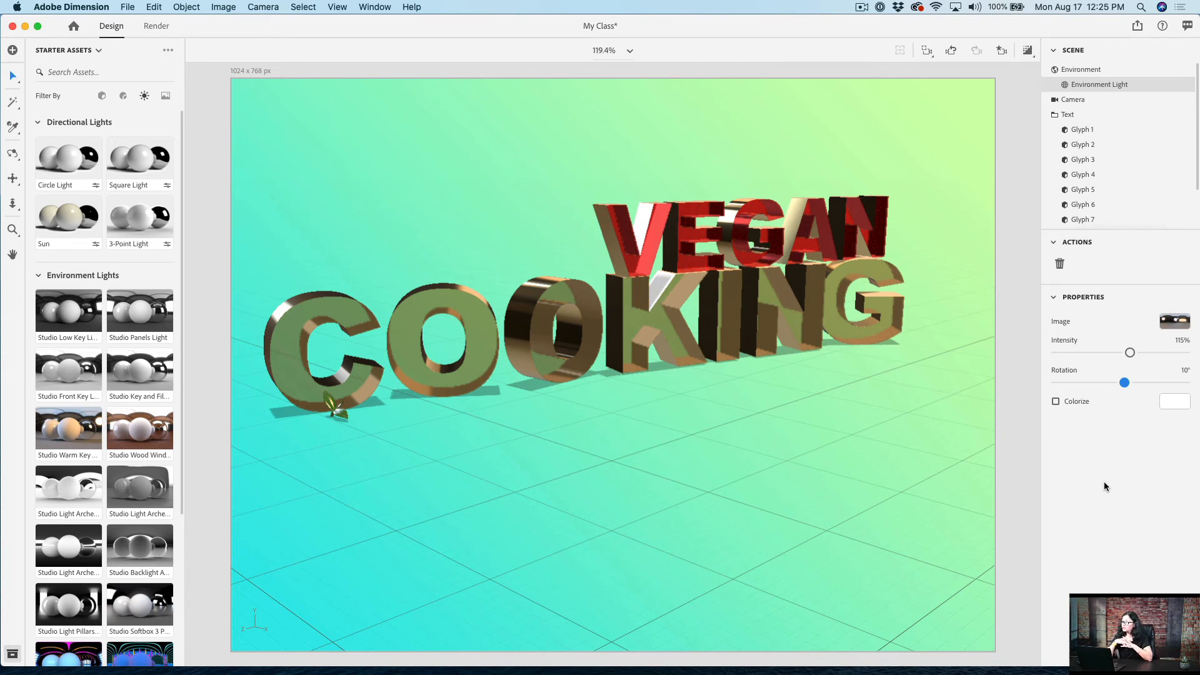
pyautogui.click(1074, 102)
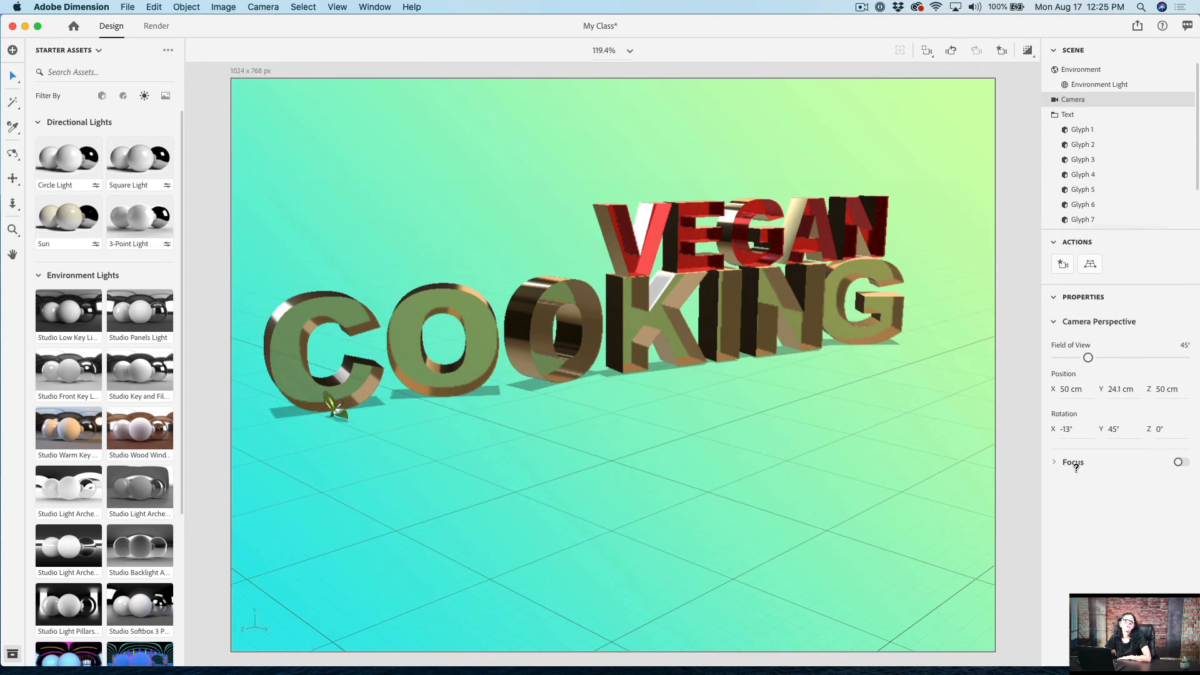
pyautogui.moveTo(1076, 467)
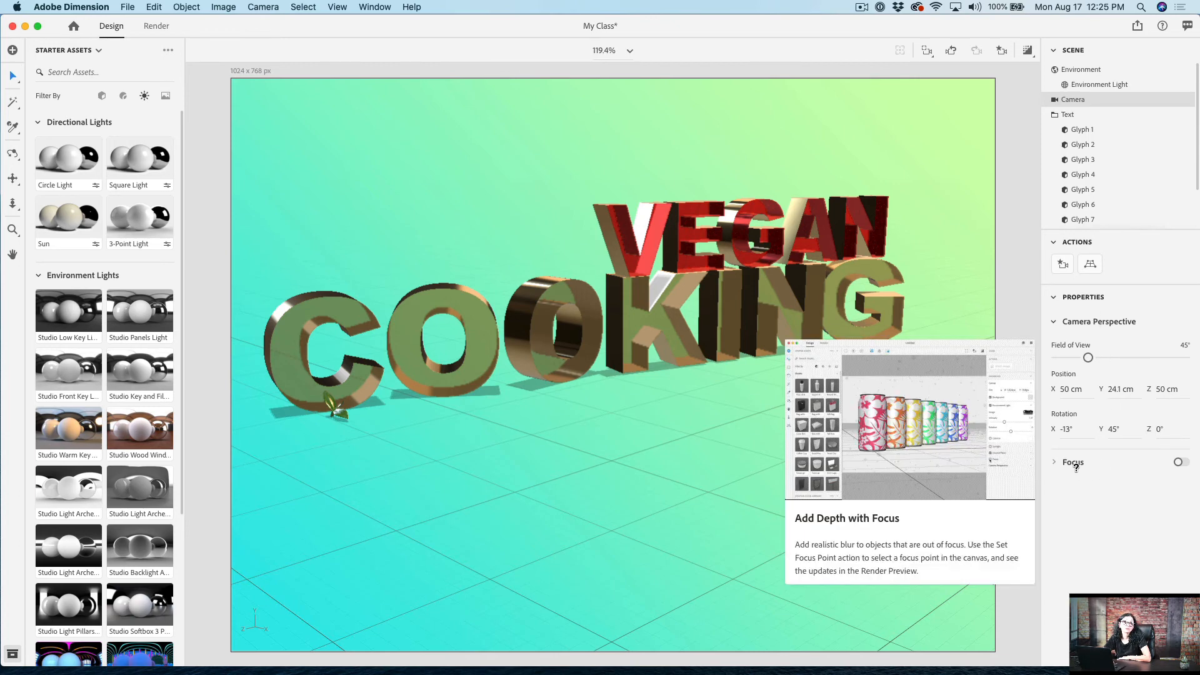
pyautogui.click(1181, 463)
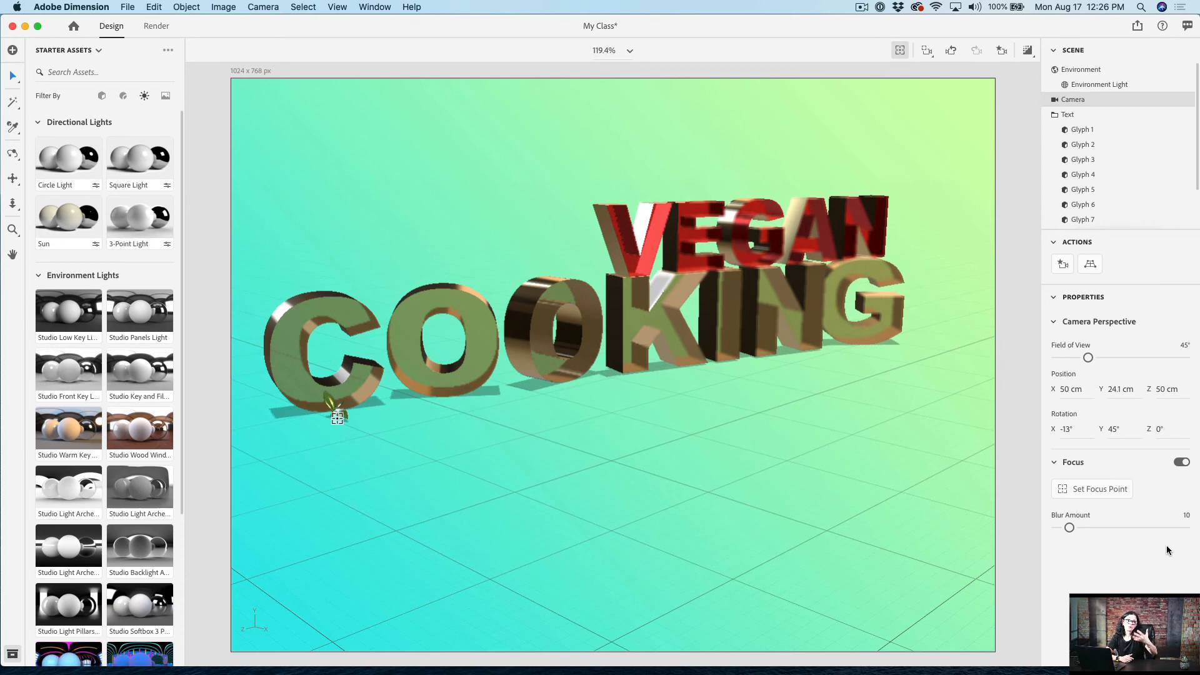
pyautogui.click(1084, 491)
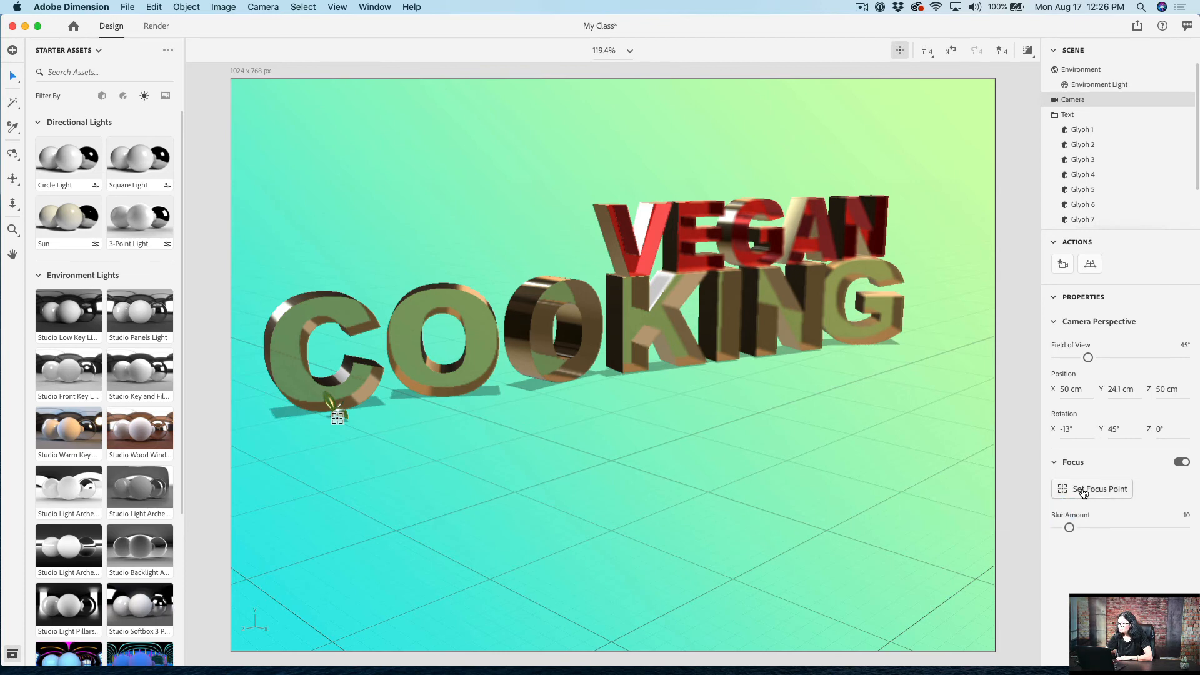
pyautogui.click(699, 253)
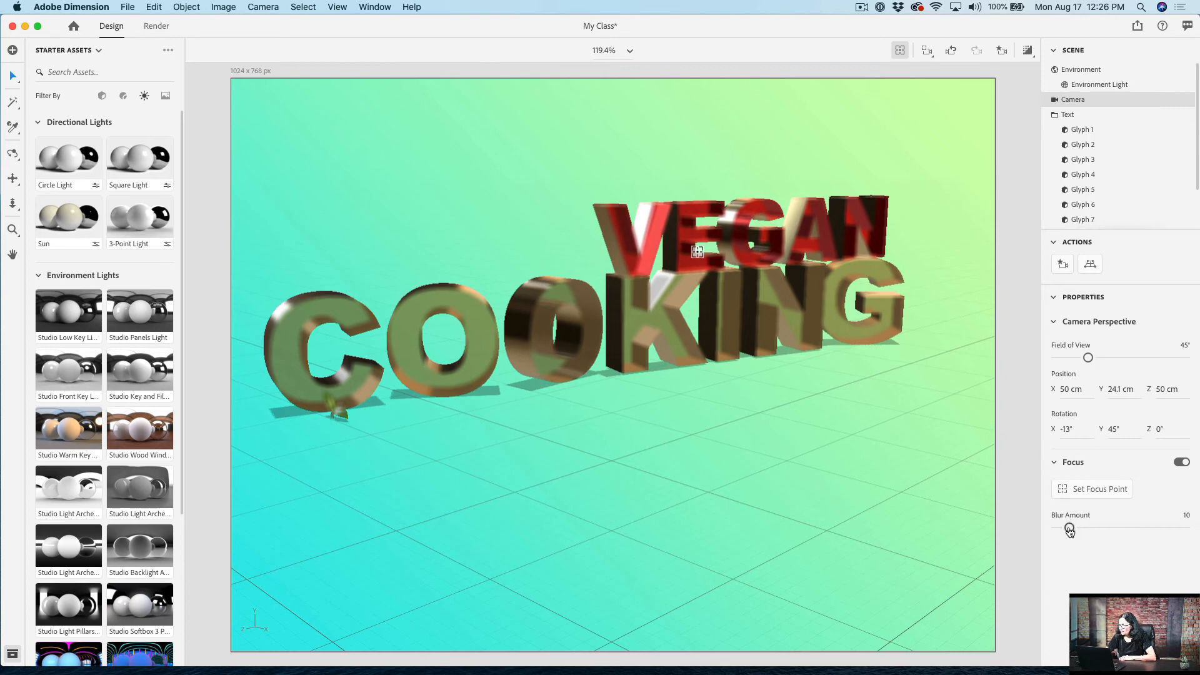
pyautogui.moveTo(1070, 530); pyautogui.dragTo(1062, 532)
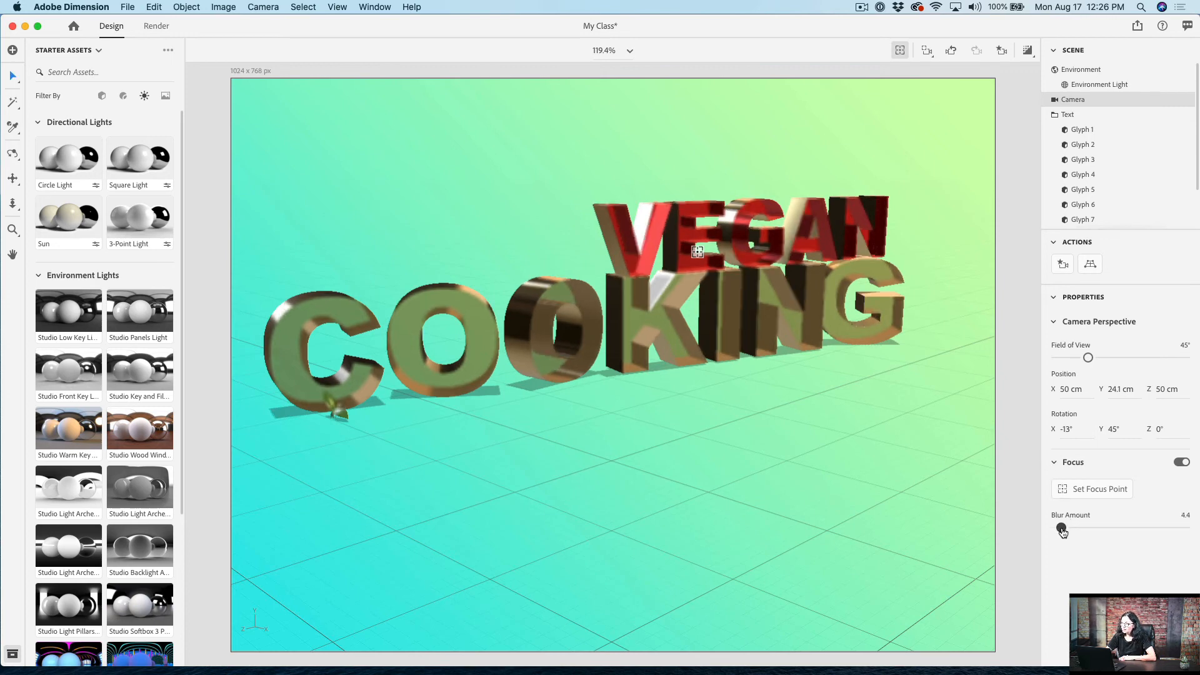
# Step: Move the camera's focus point to the K of COOKING, and turn camera focus off
pyautogui.click(1089, 490)
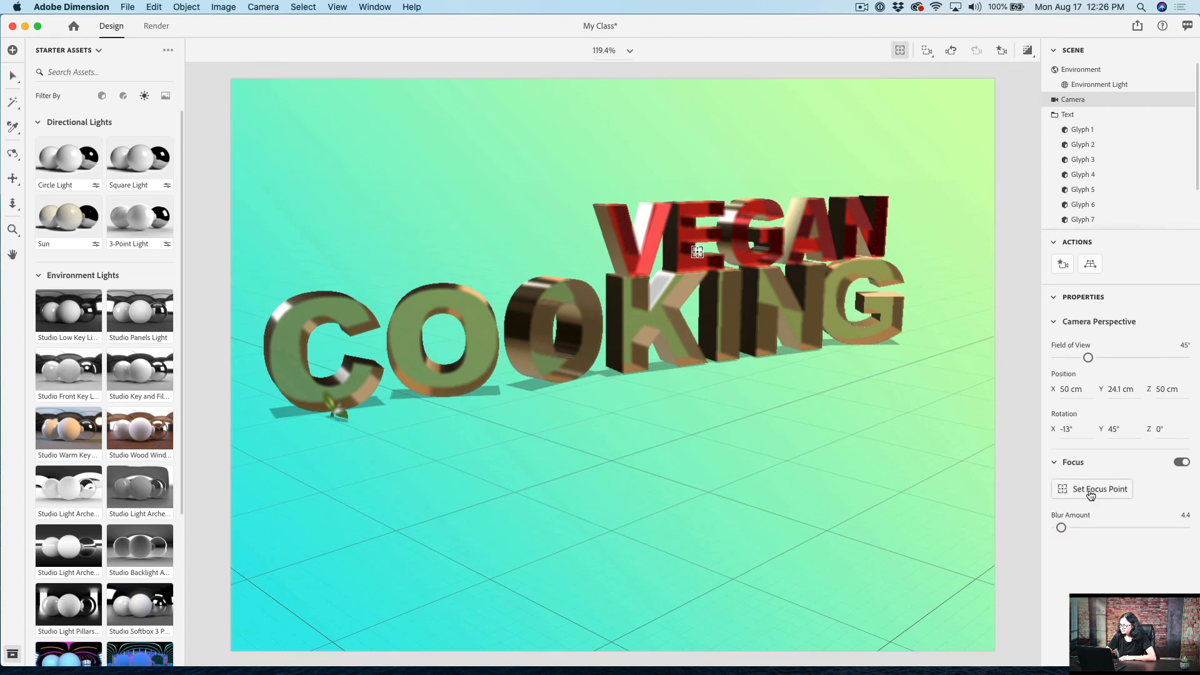
pyautogui.click(629, 329)
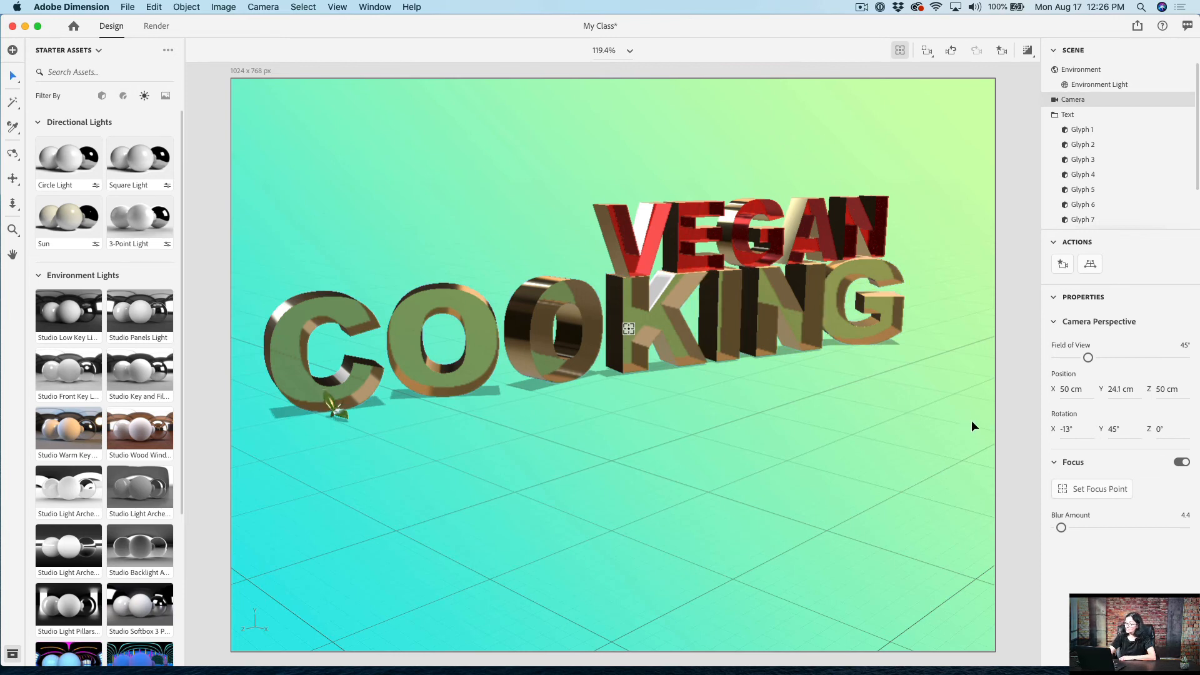
pyautogui.click(1180, 463)
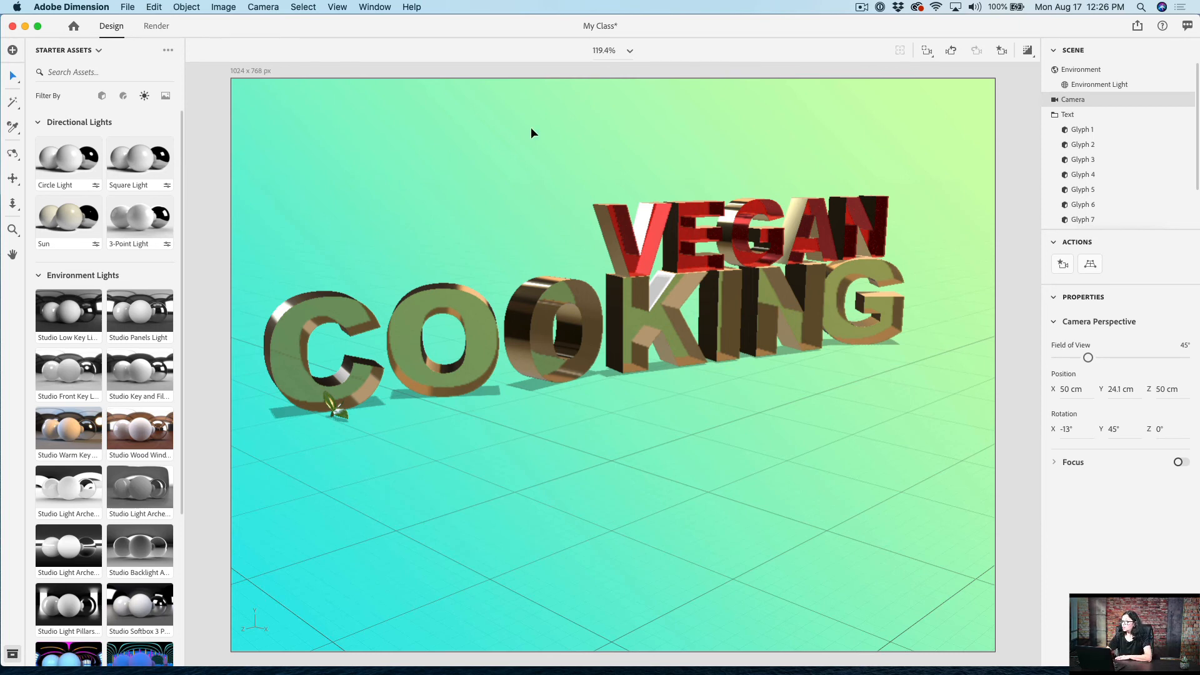
# Step: Publish the 3D scene under the name My Class_Step1 by creating a public link
pyautogui.click(1137, 27)
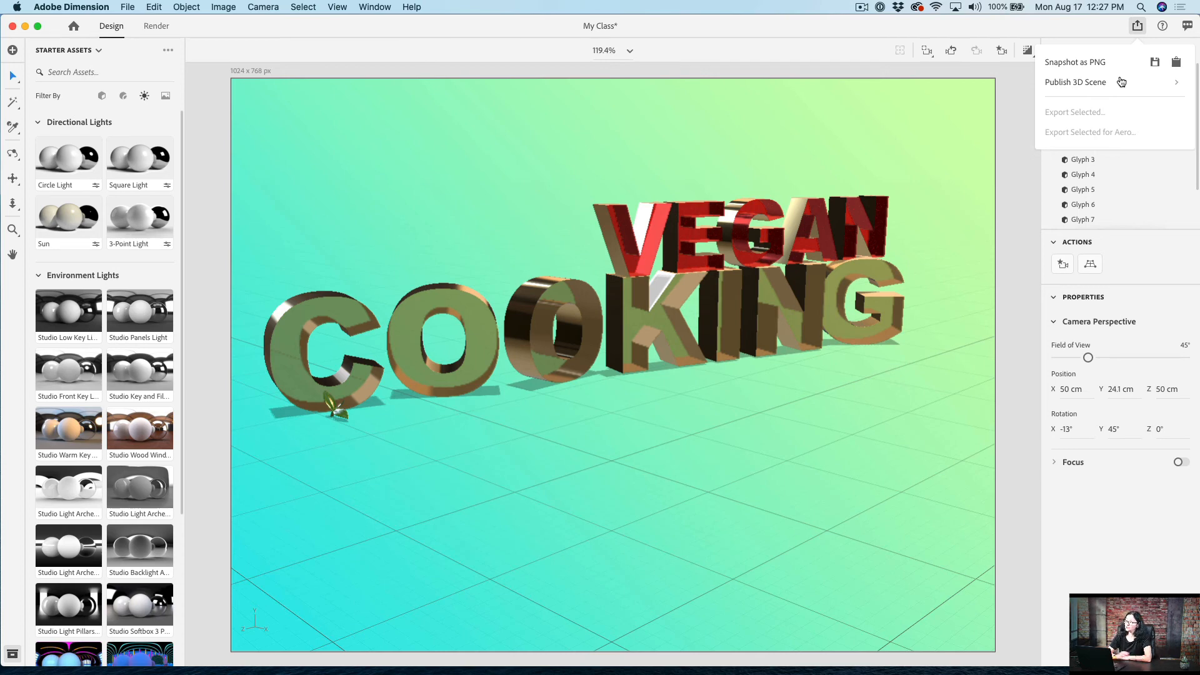
pyautogui.click(1090, 83)
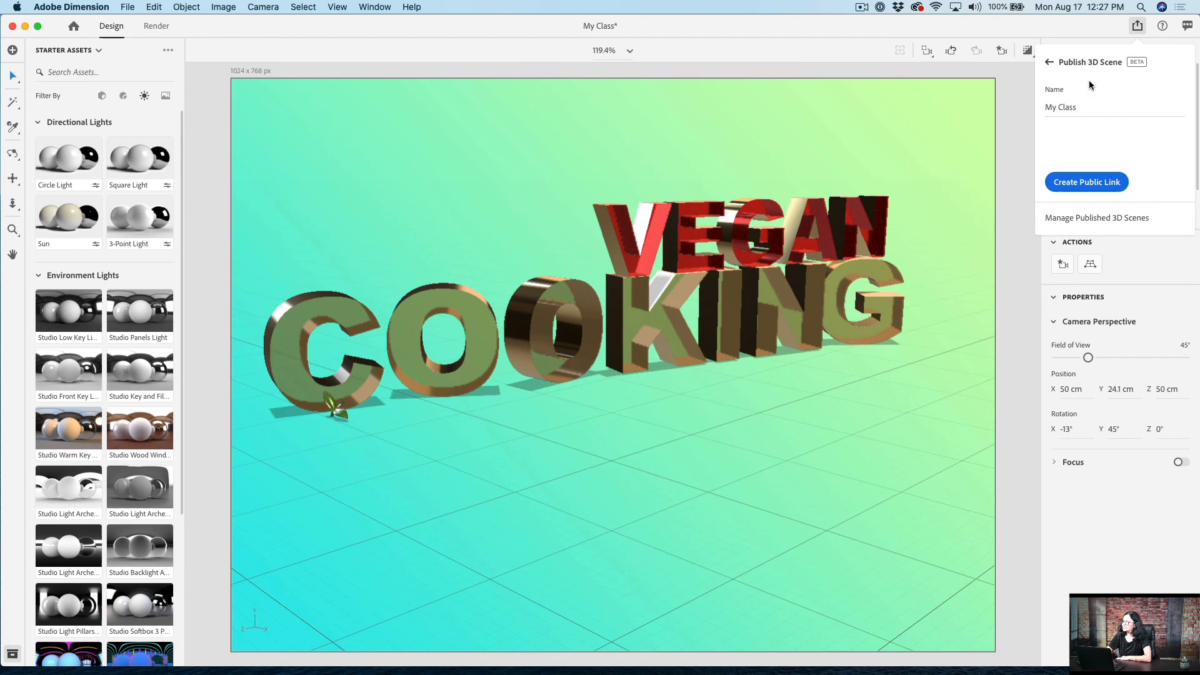
pyautogui.click(1099, 111)
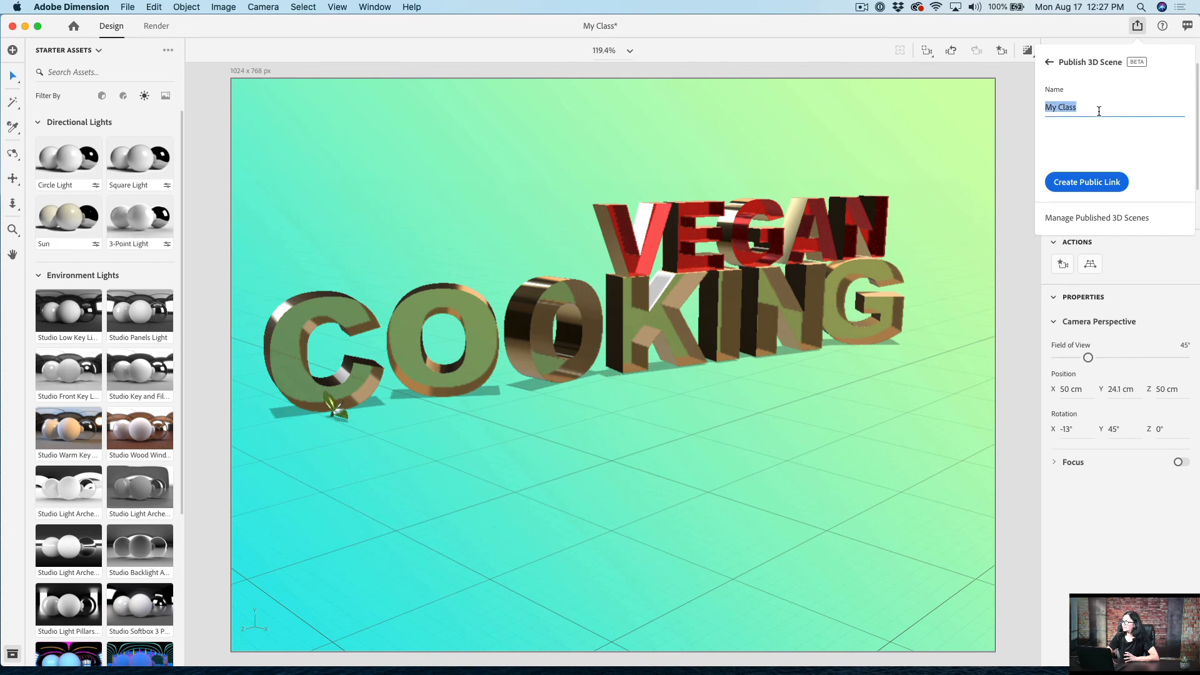
pyautogui.click(1099, 111)
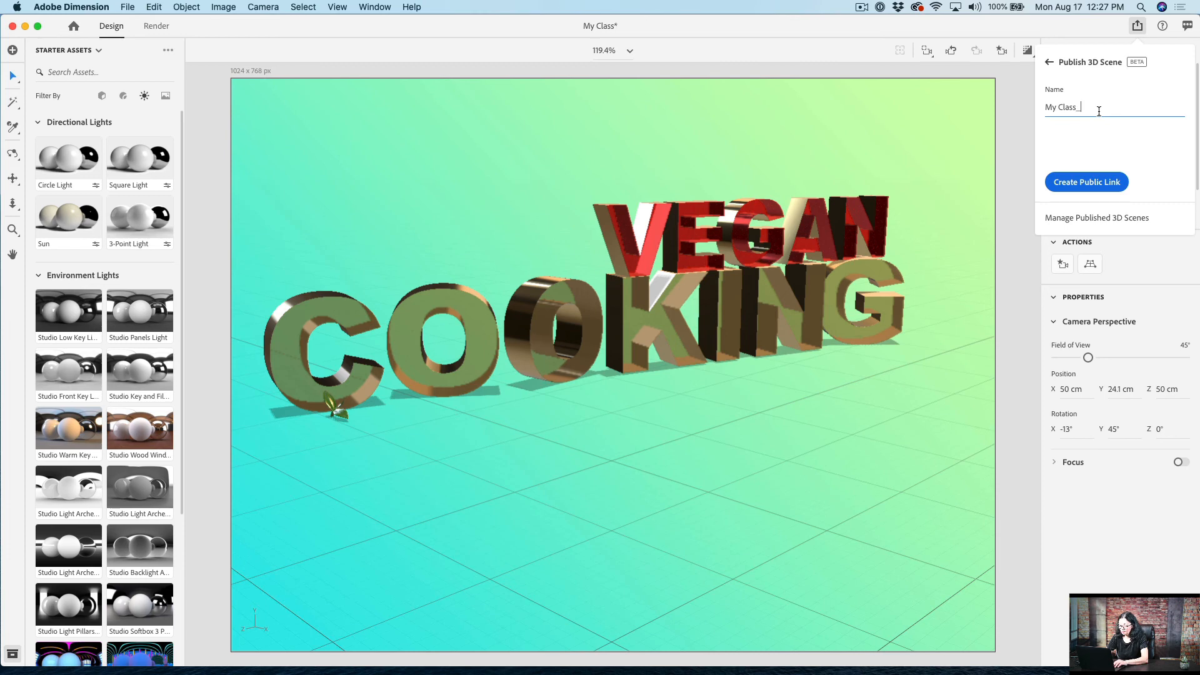
pyautogui.write('_Step')
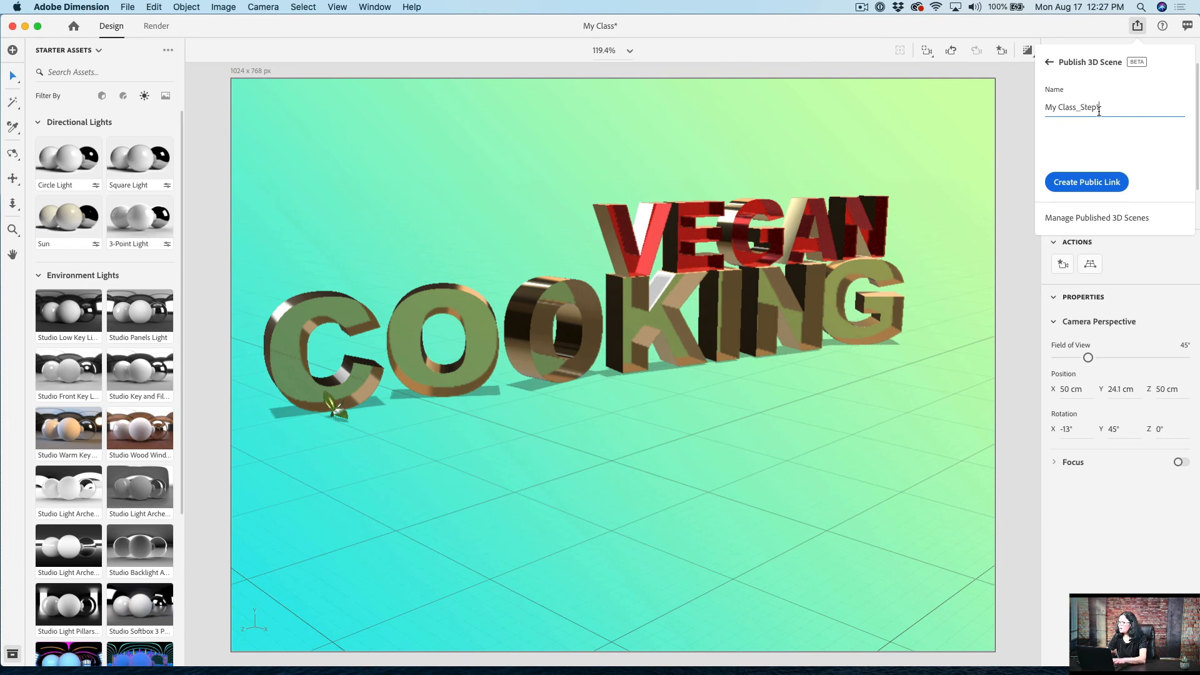
pyautogui.write('1')
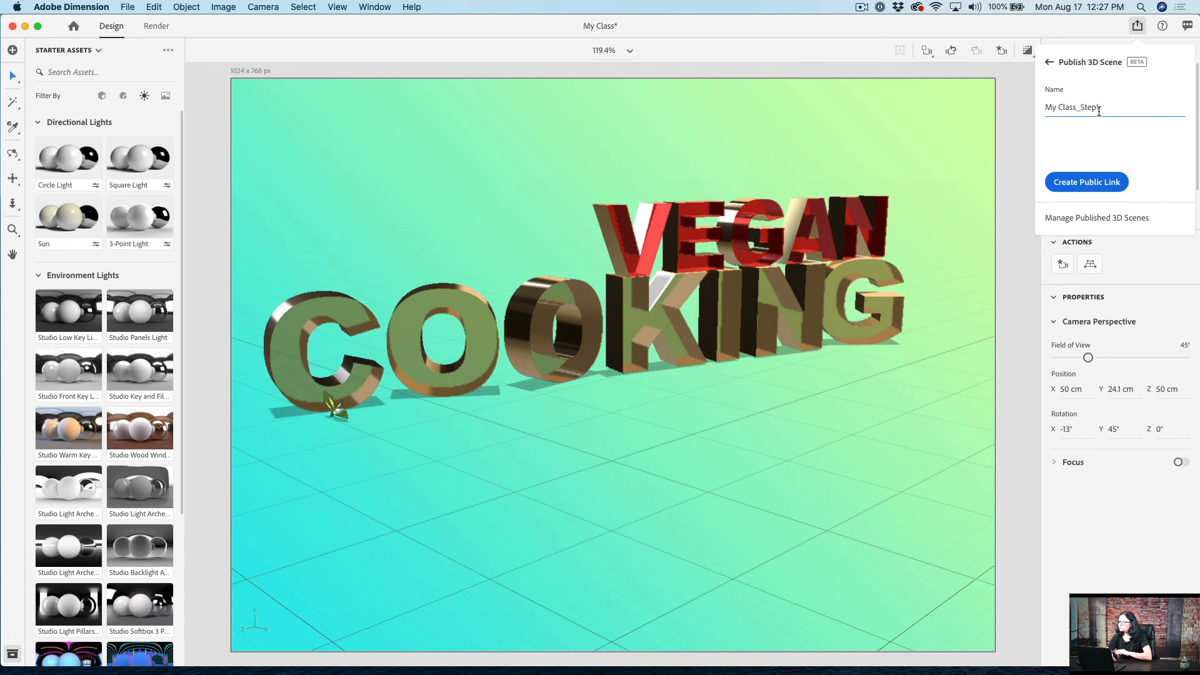
pyautogui.click(1098, 187)
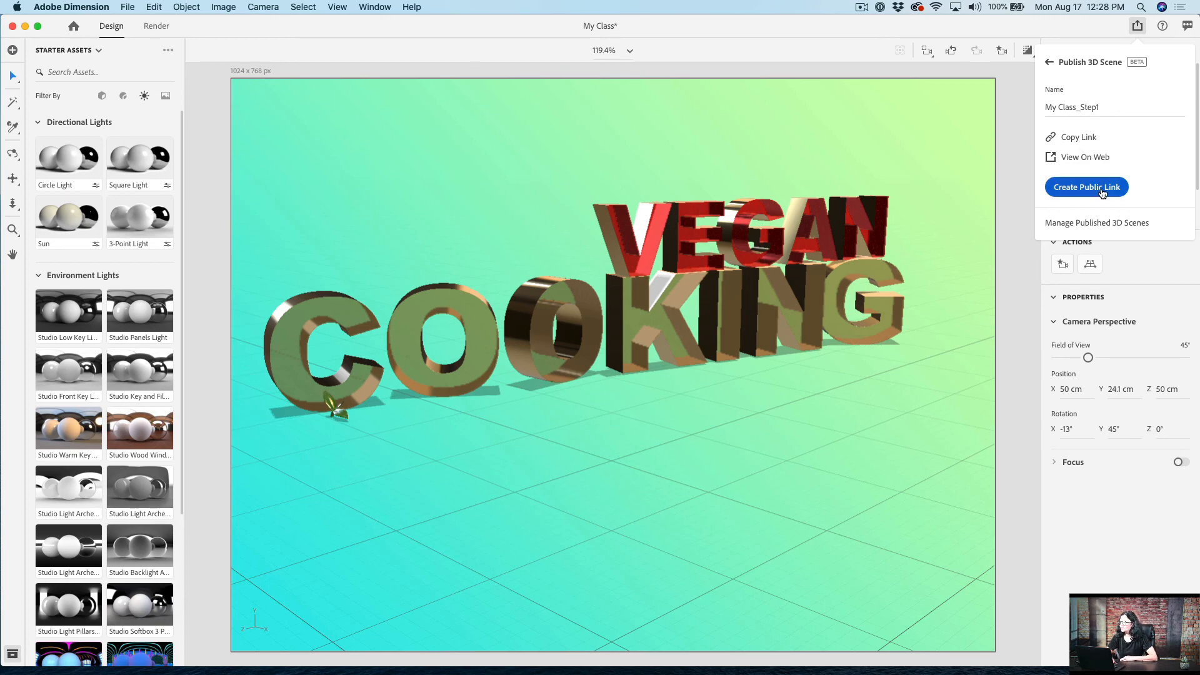
# Step: View the published scene in the web browser, orbit around the text, and return to Adobe Dimension
pyautogui.click(1088, 156)
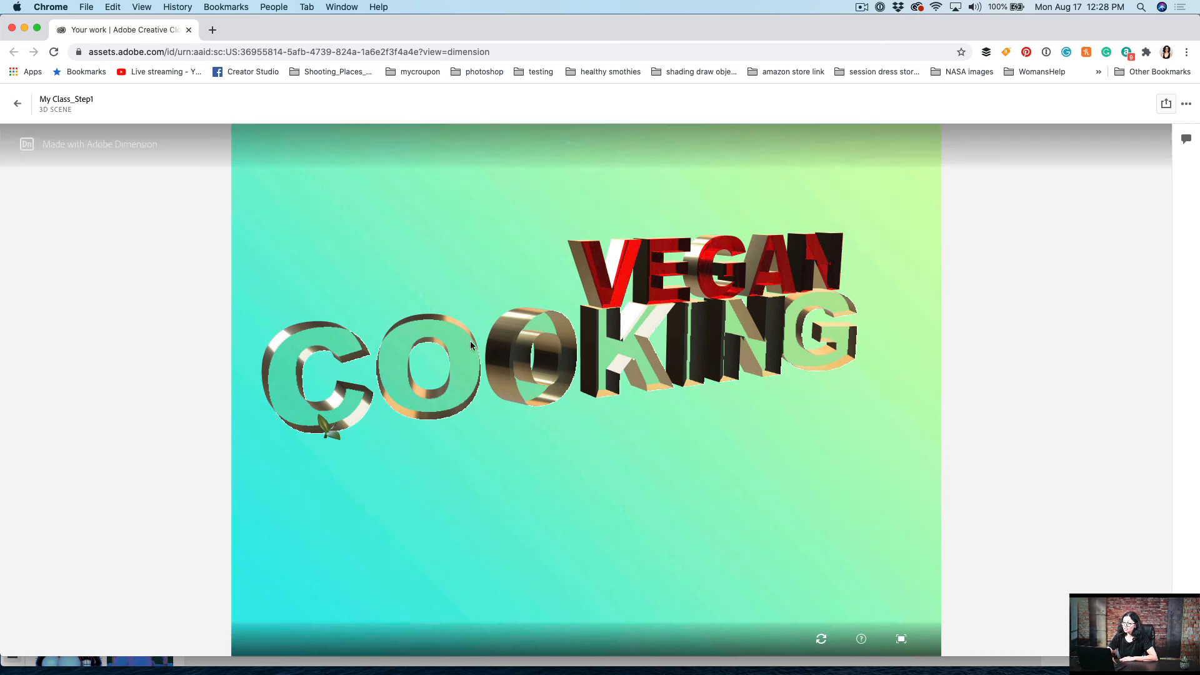
pyautogui.moveTo(518, 319); pyautogui.dragTo(472, 361)
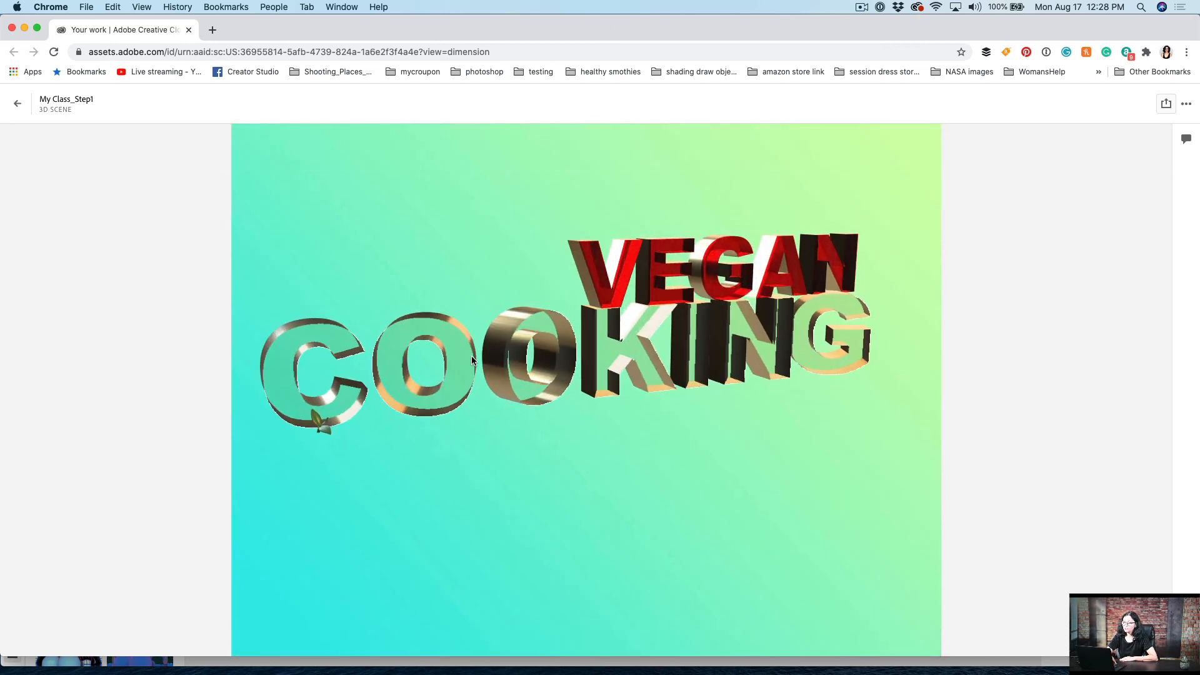
pyautogui.click(10, 30)
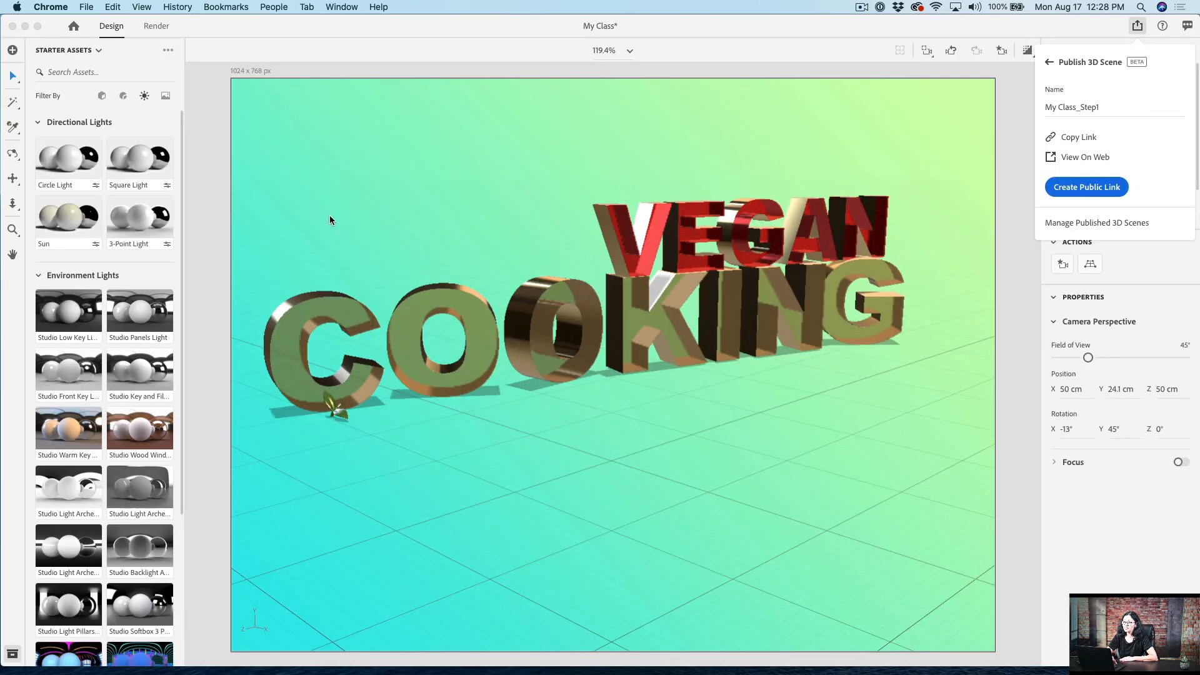
pyautogui.click(838, 68)
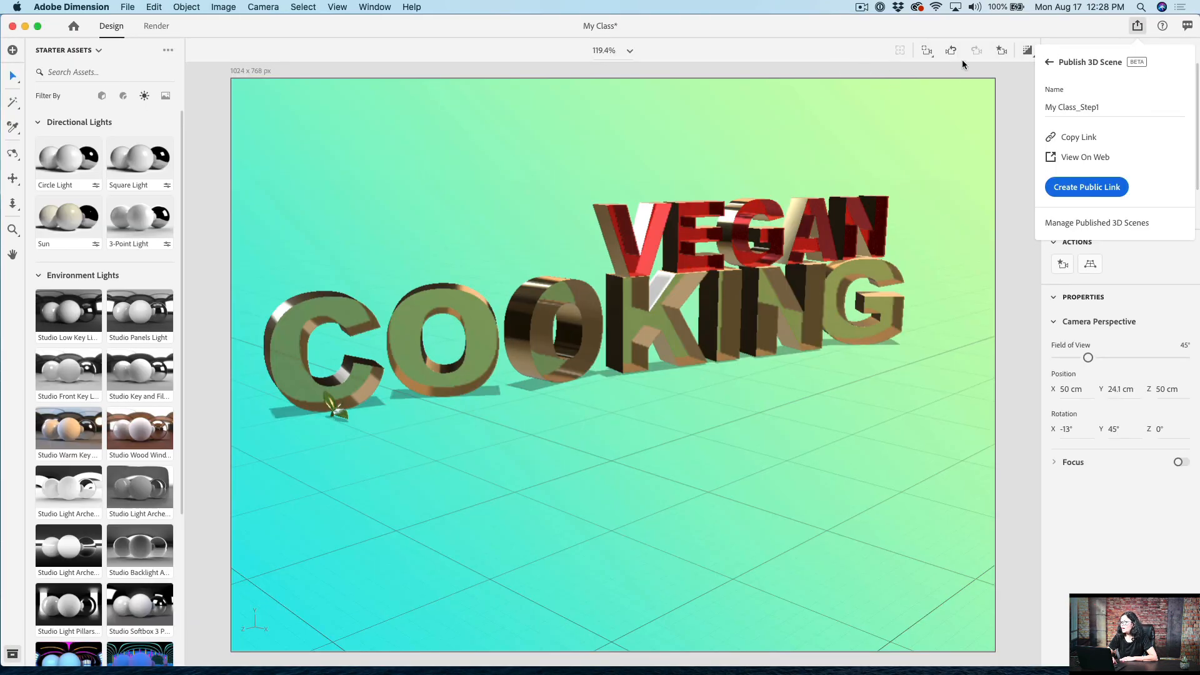
pyautogui.click(1055, 64)
pyautogui.click(914, 68)
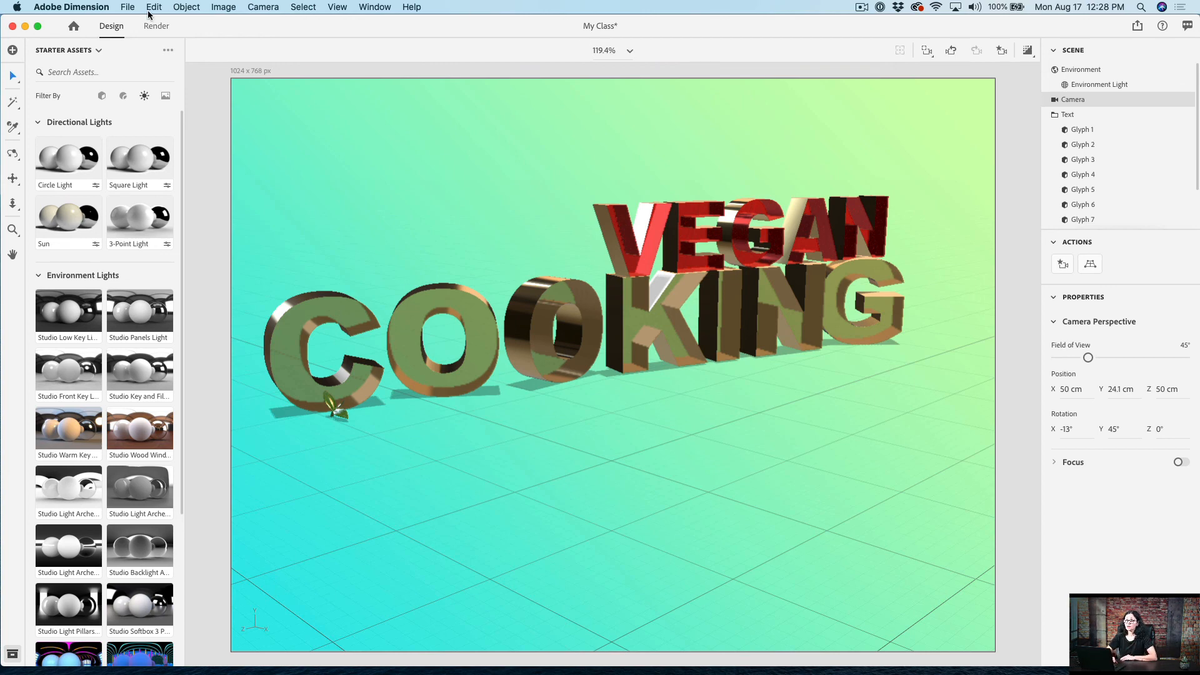
# Step: Switch to the render setup, try the Low (Fast) quality and set the local render quality to High (Slow)
pyautogui.click(164, 26)
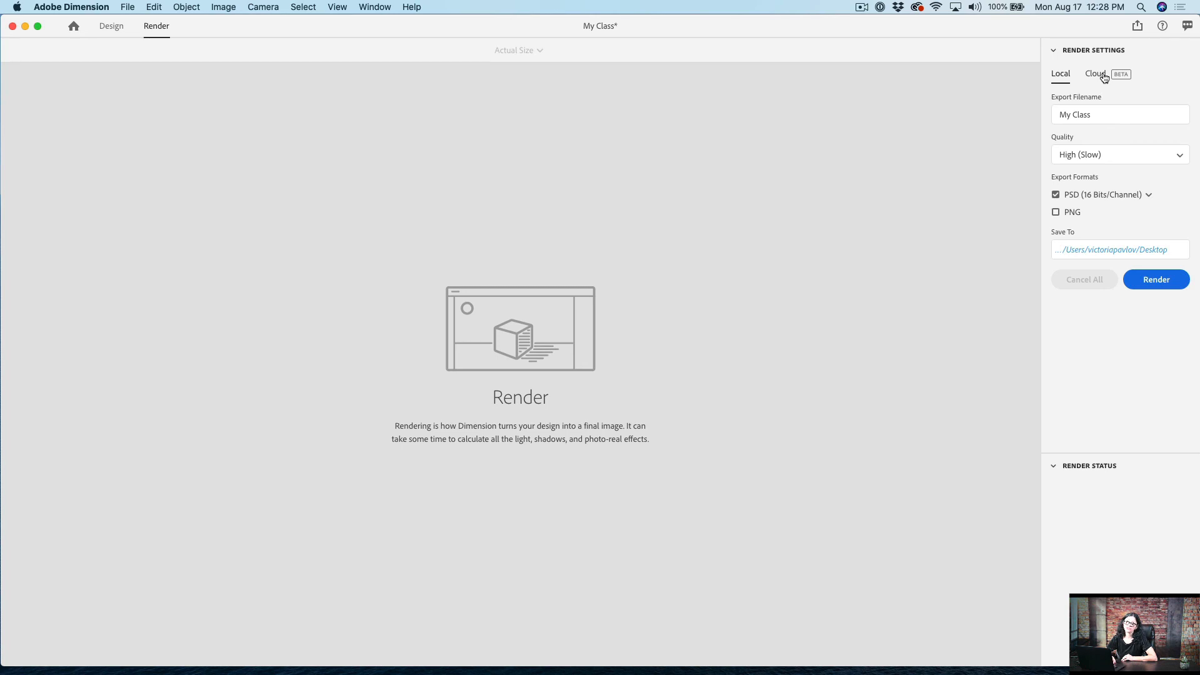
pyautogui.click(1108, 158)
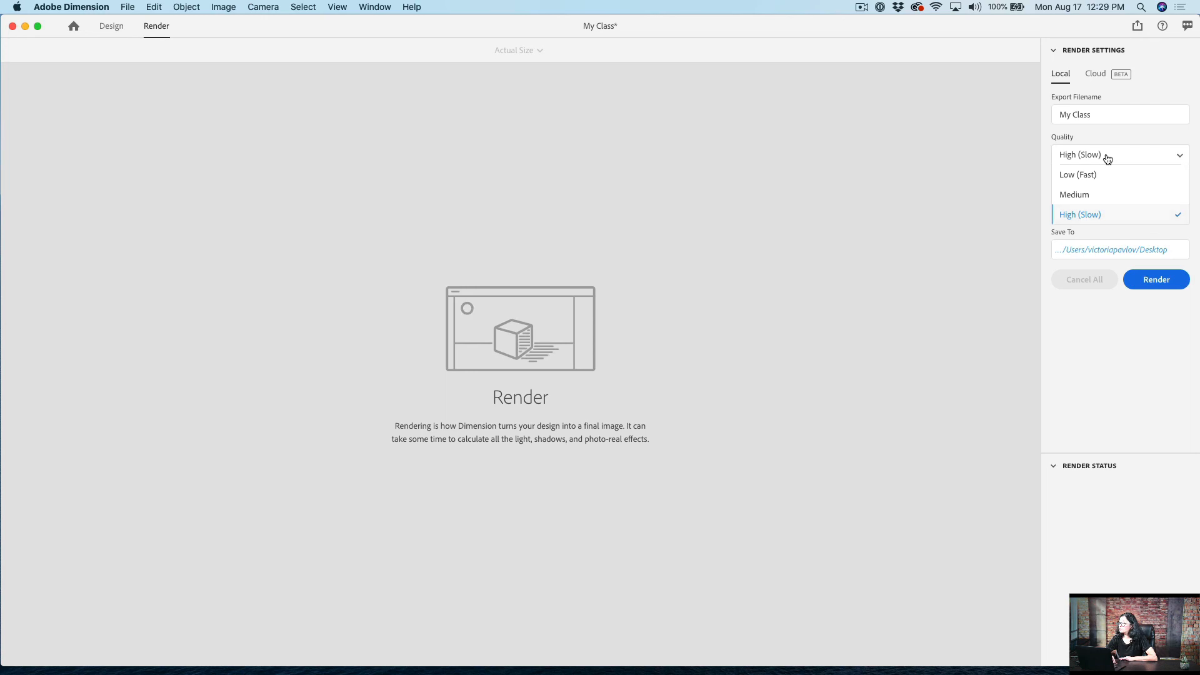
pyautogui.click(1108, 159)
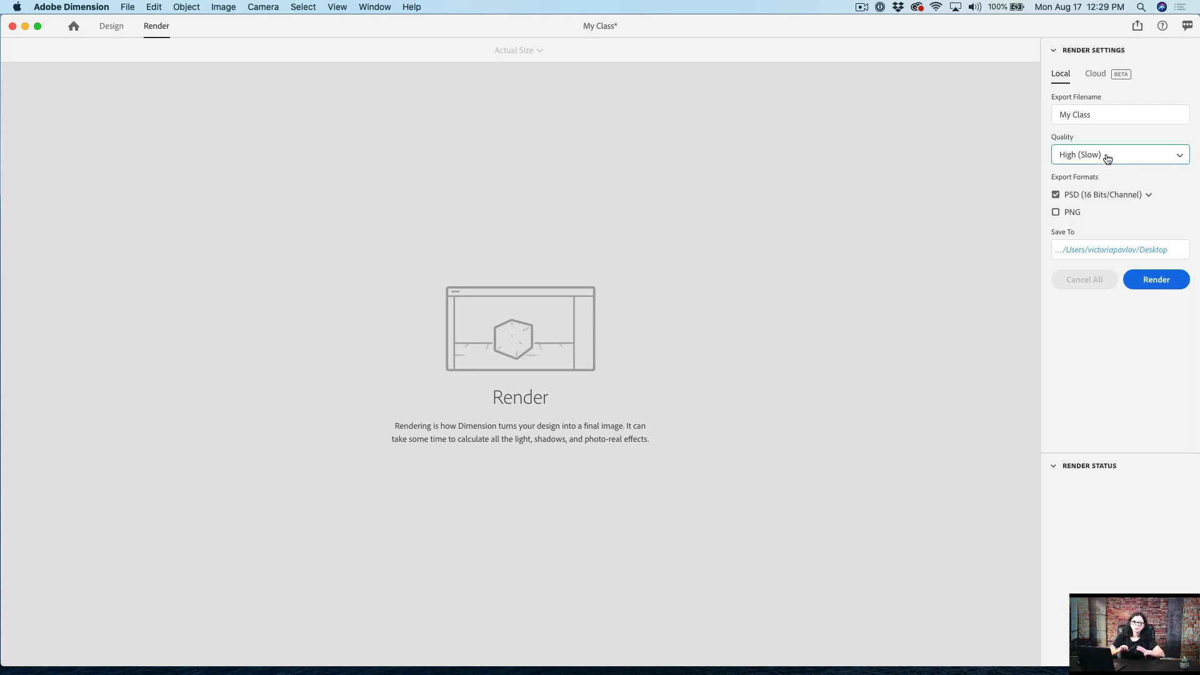
pyautogui.click(1107, 159)
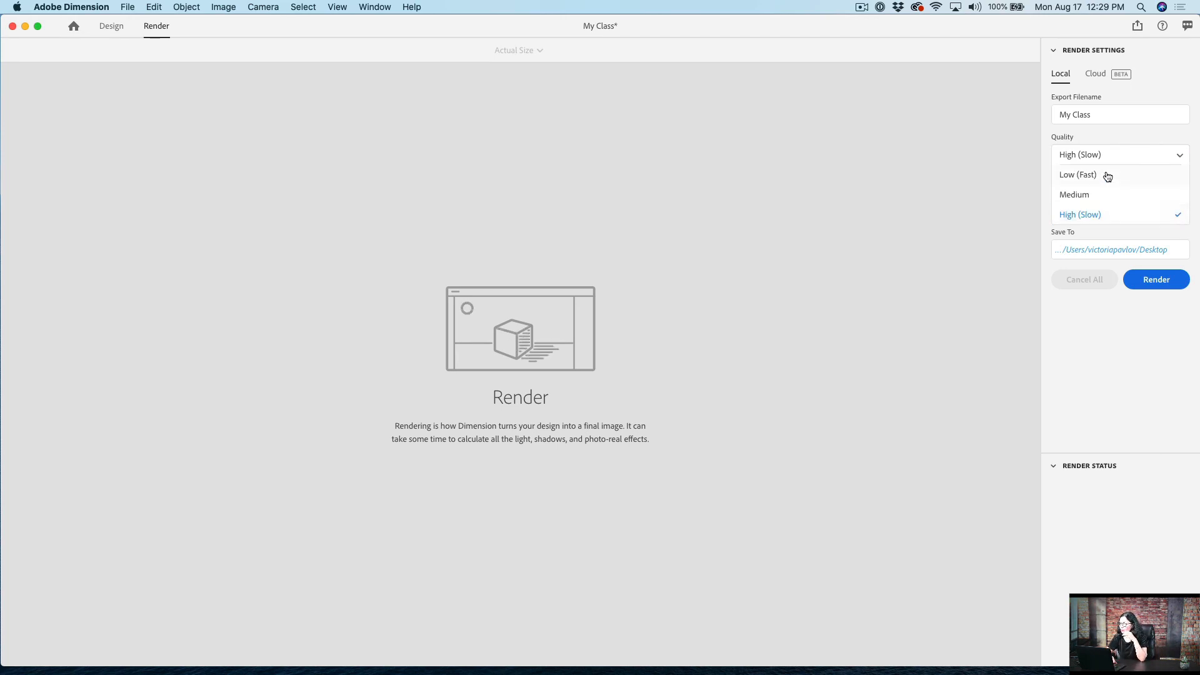
pyautogui.click(1108, 176)
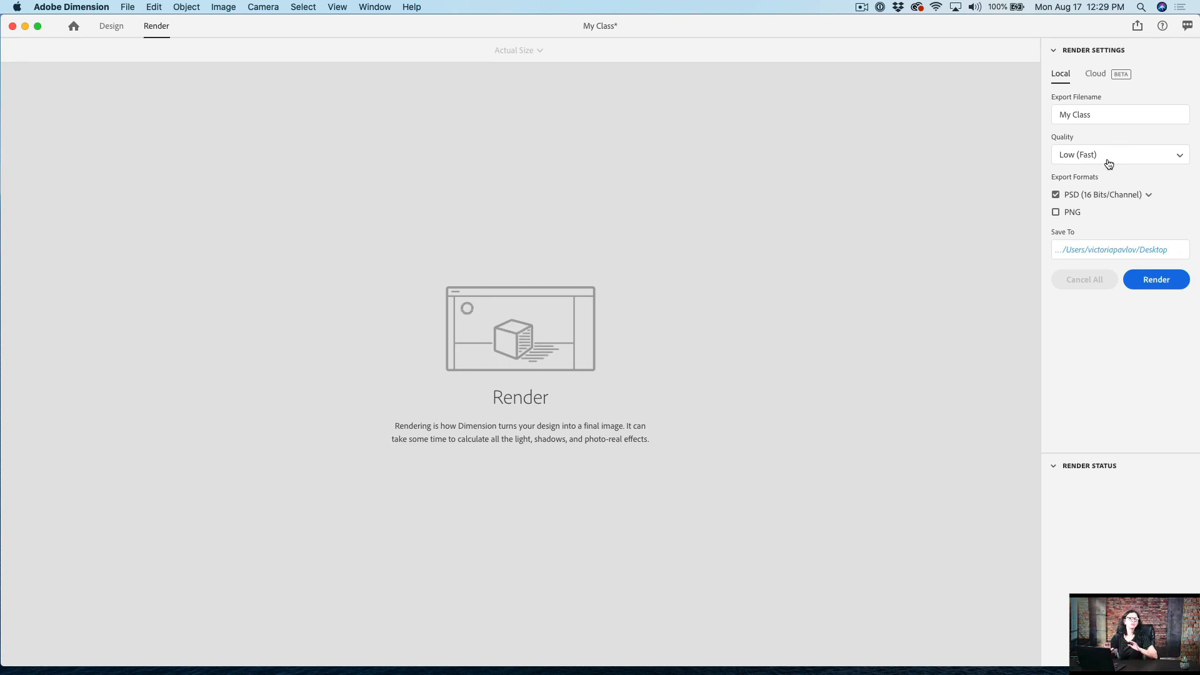
pyautogui.click(1109, 164)
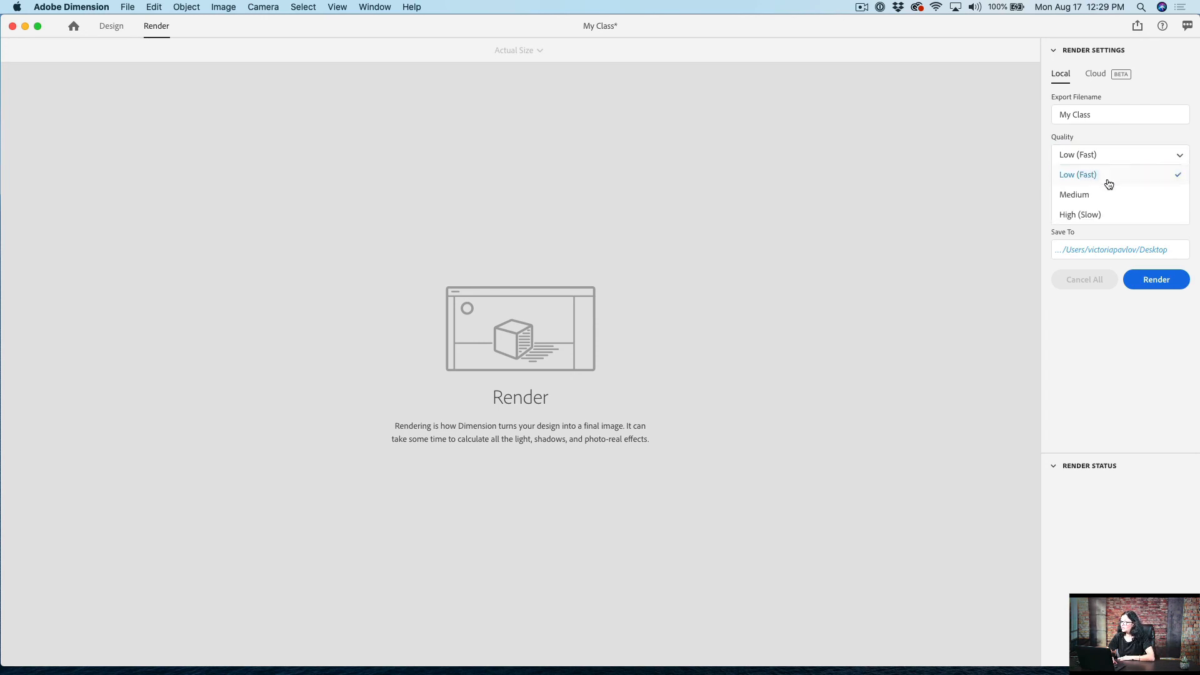
pyautogui.click(1107, 215)
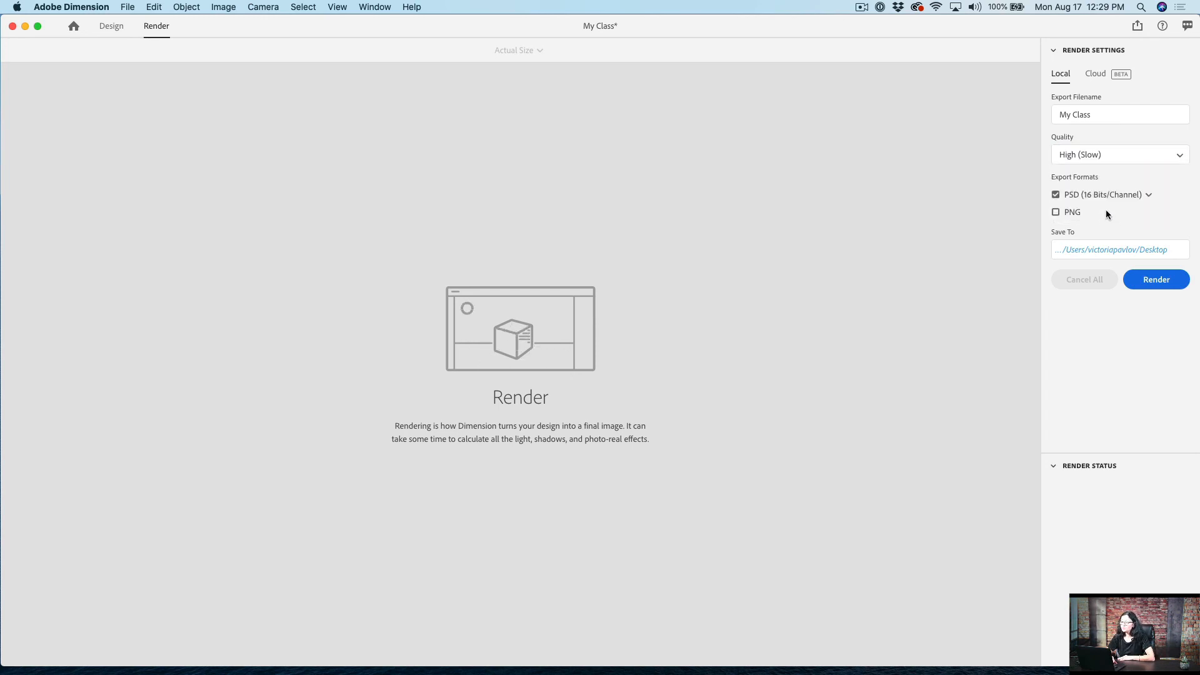